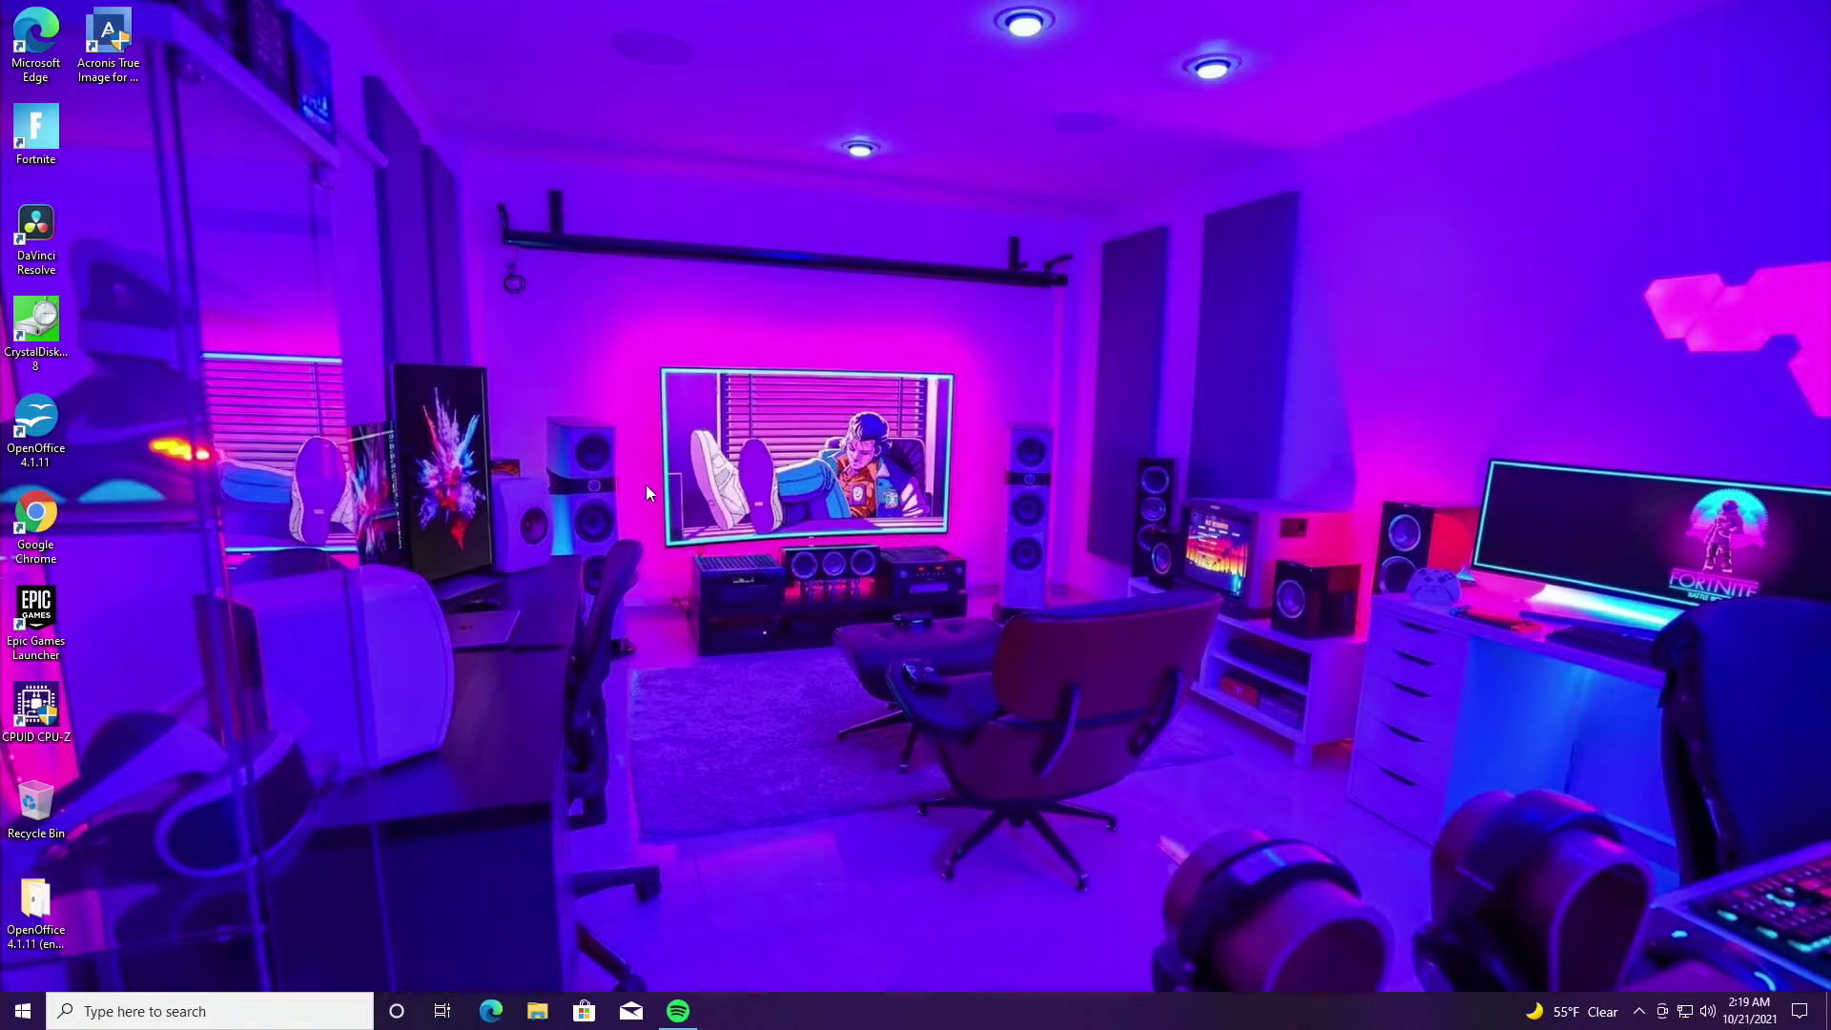
# - Open Task Manager, review the startup programs, sort the running processes by disk usage, and close it
pyautogui.rightClick(854, 1009)
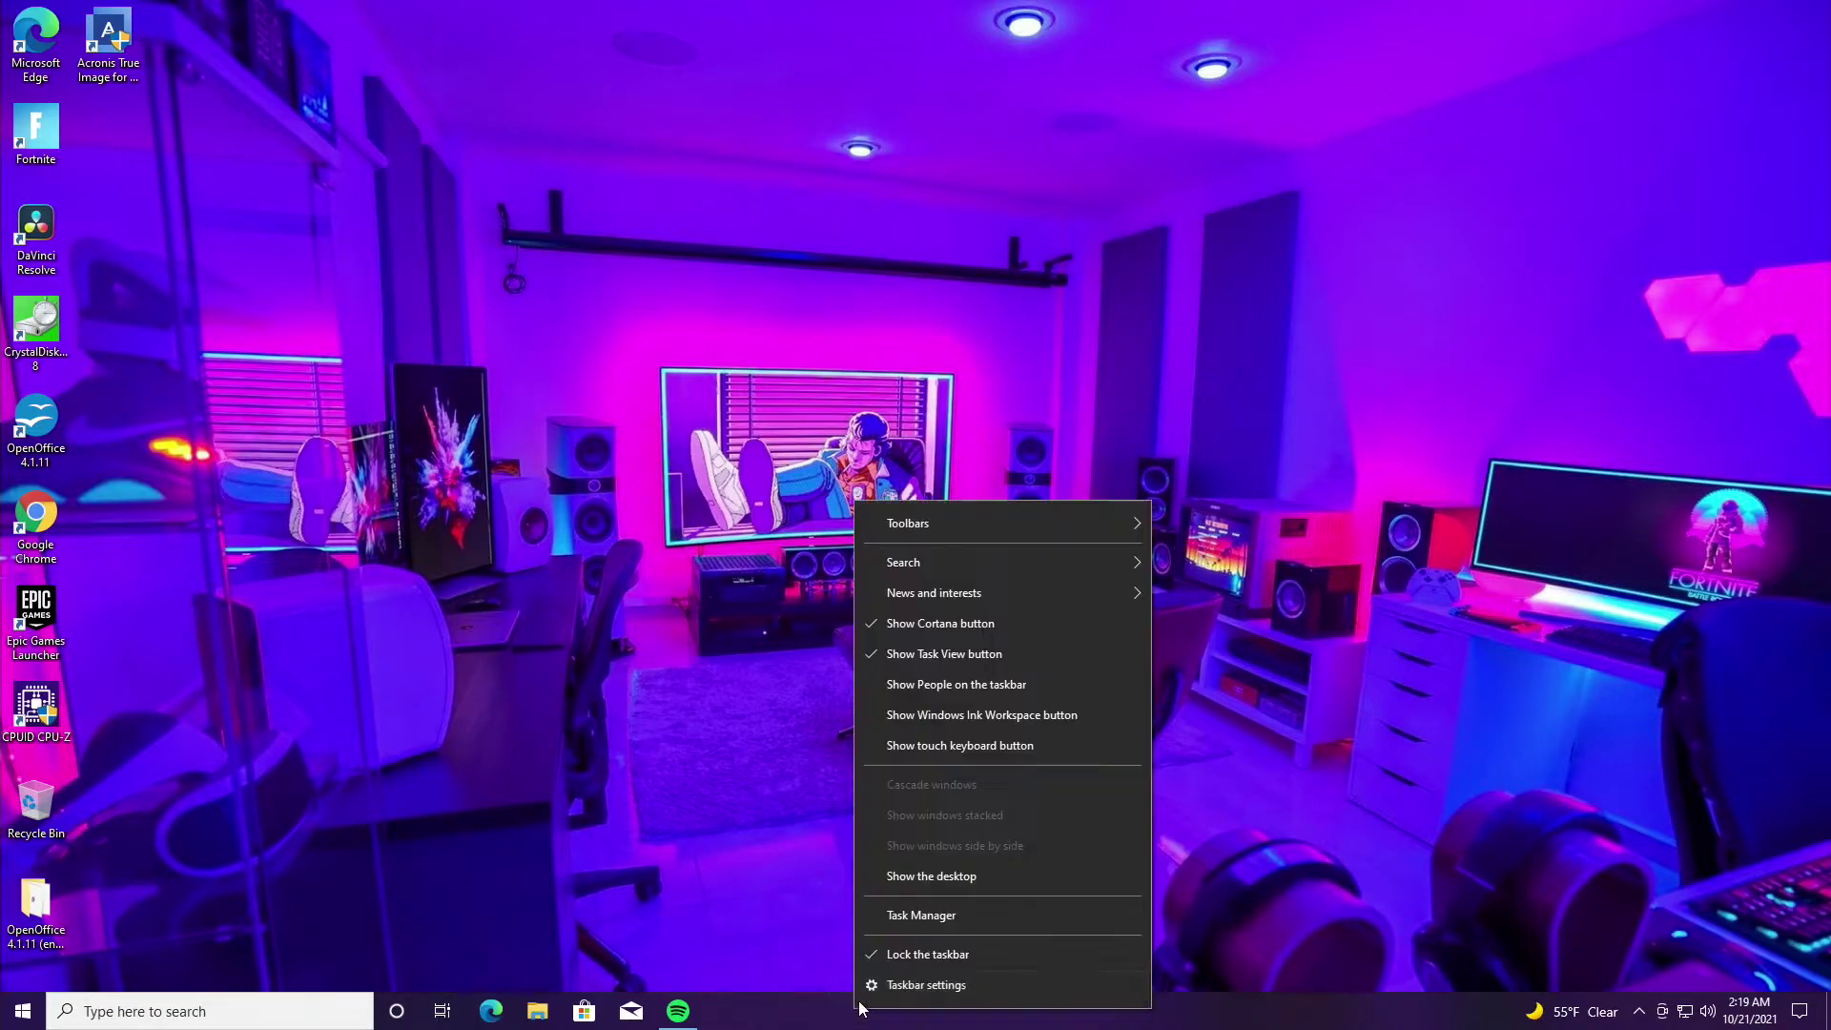
pyautogui.click(892, 915)
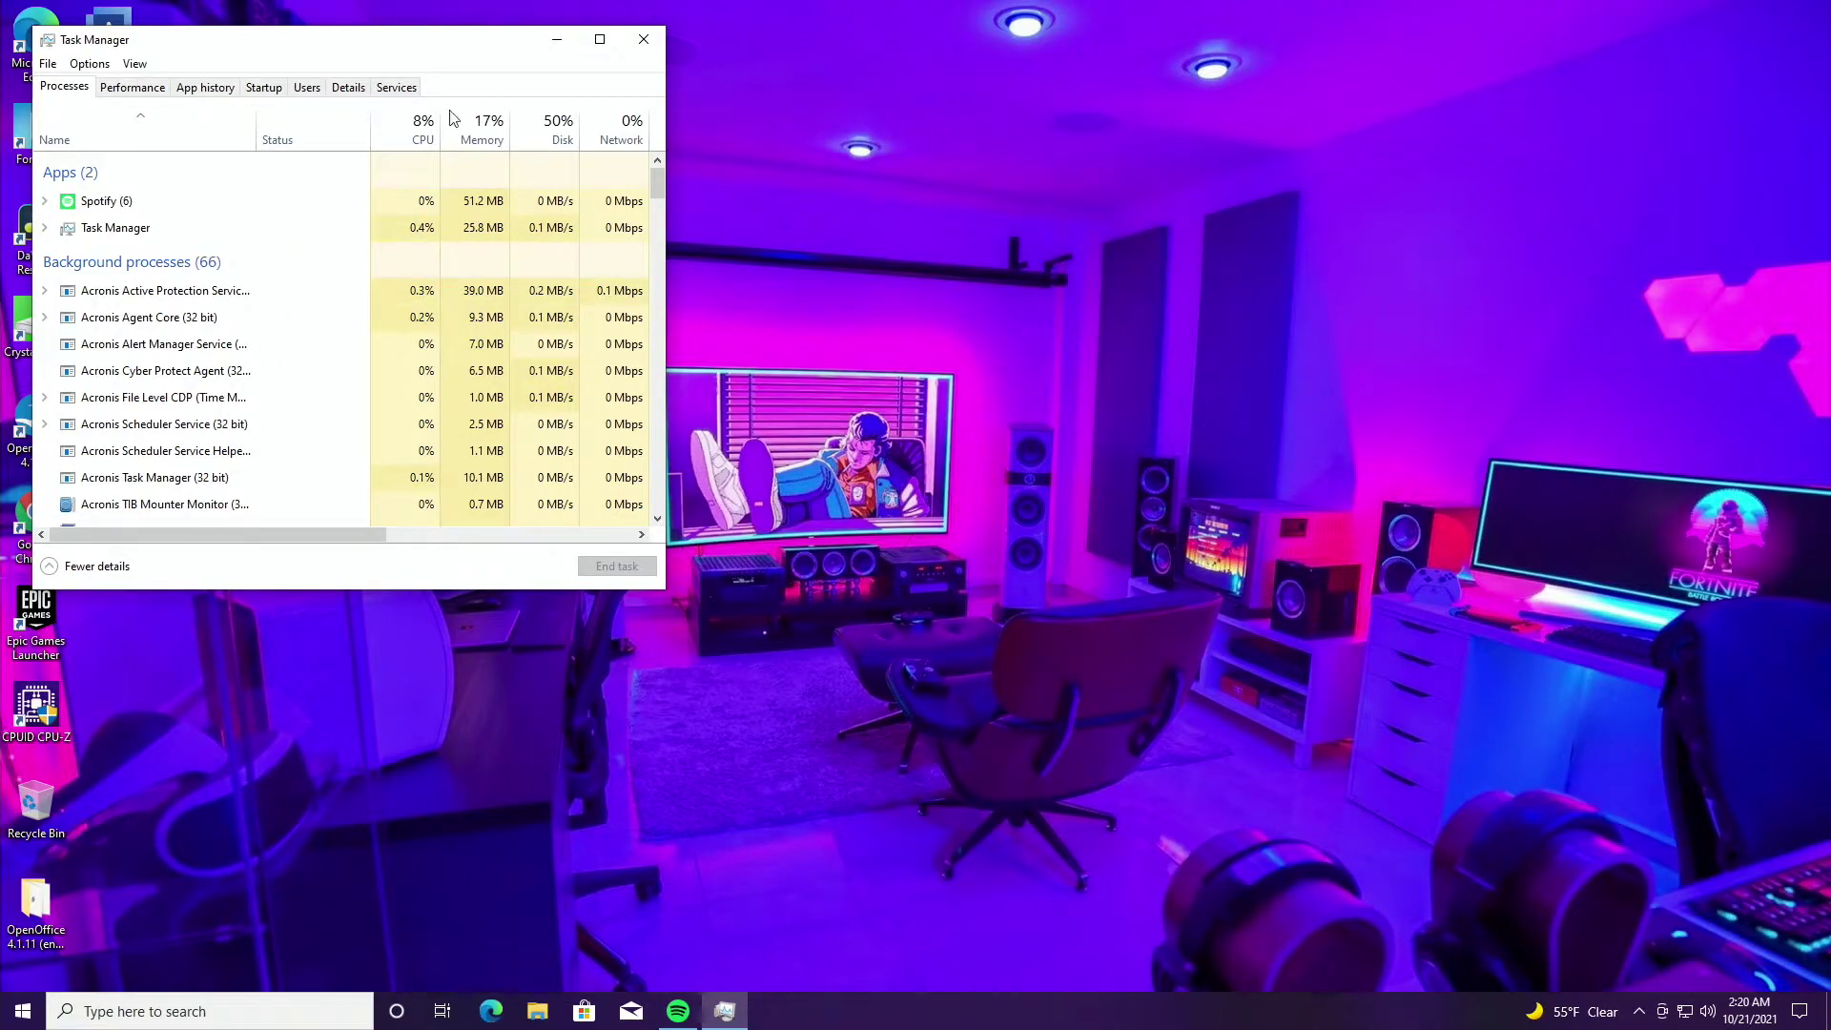
pyautogui.click(264, 88)
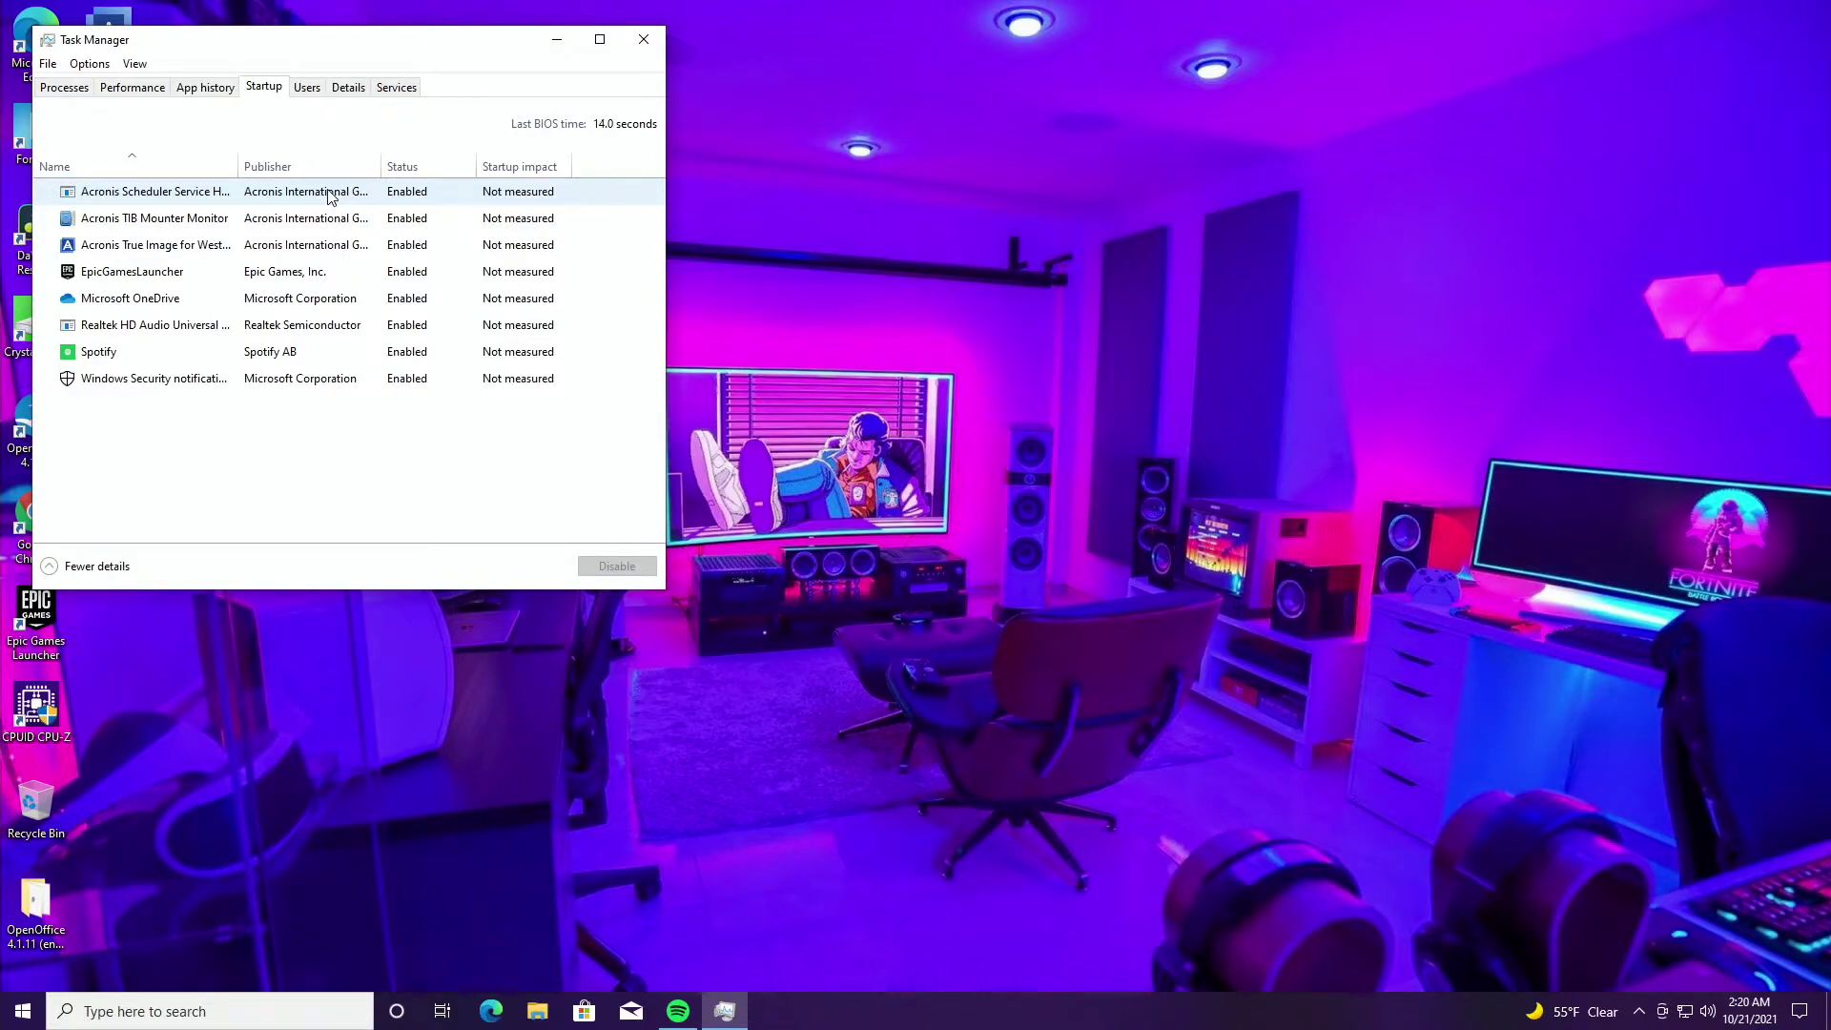
pyautogui.click(67, 87)
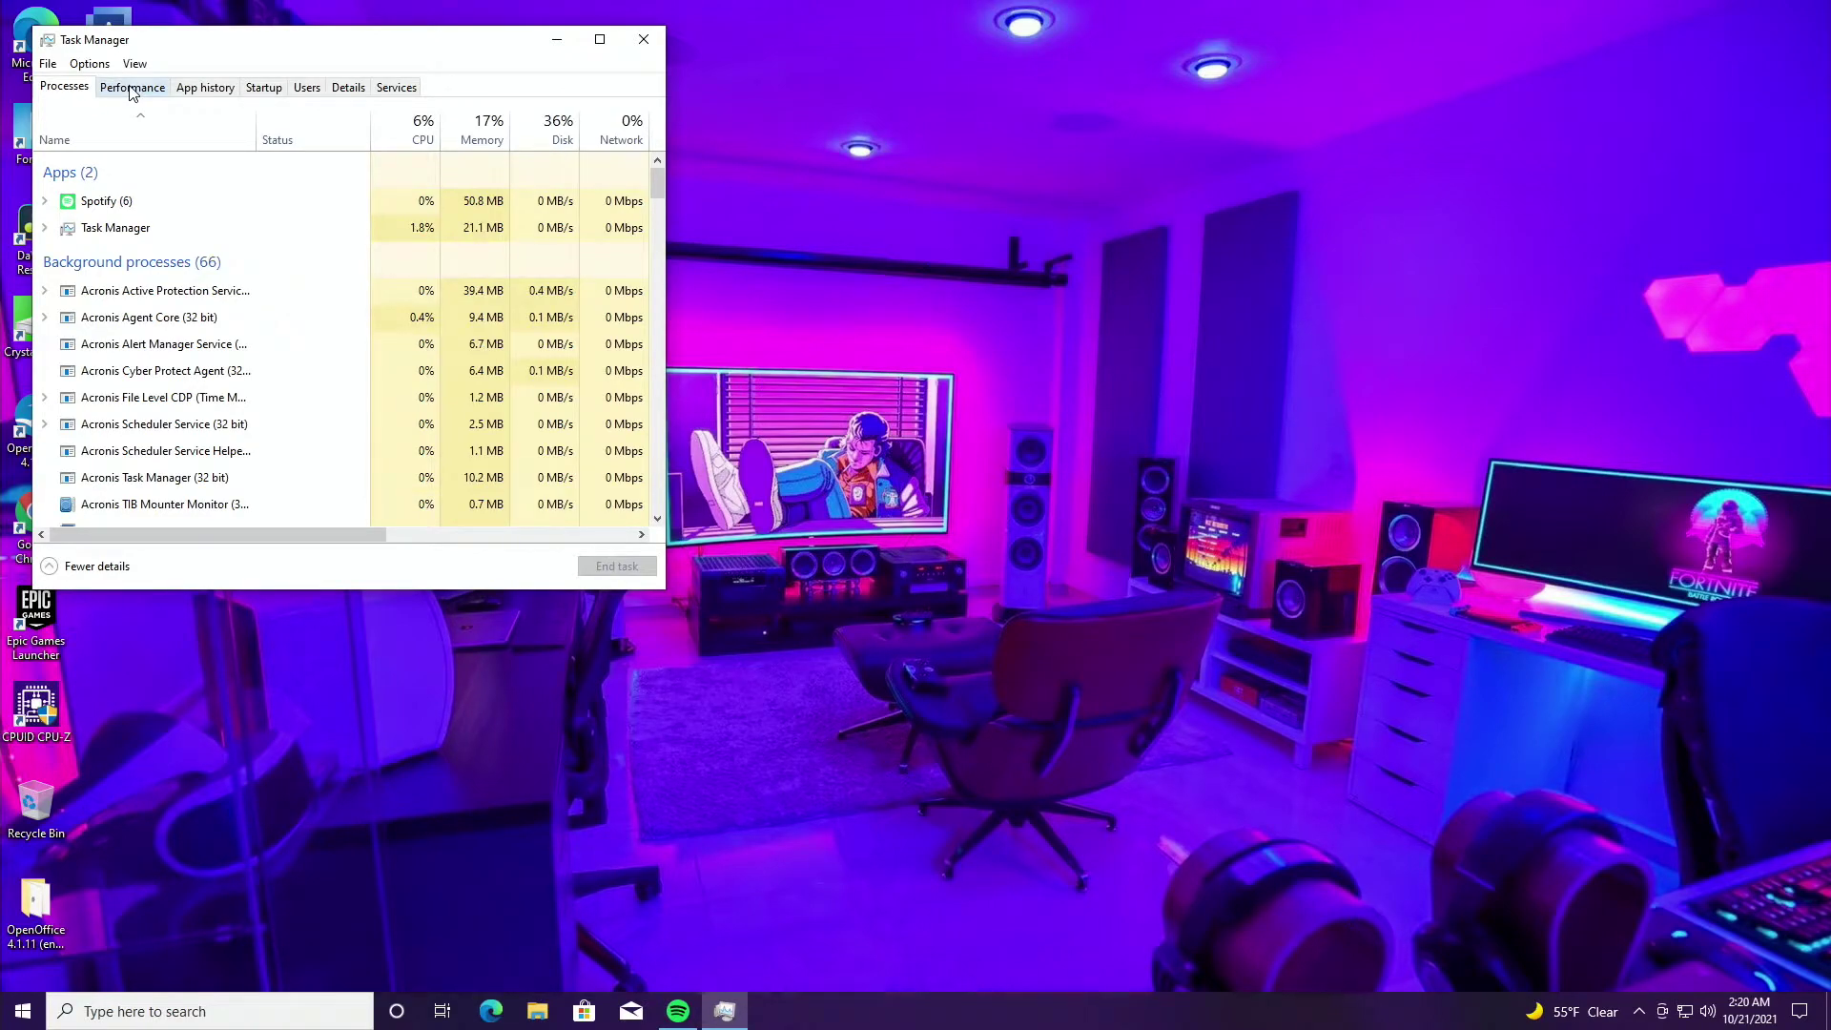
pyautogui.click(570, 141)
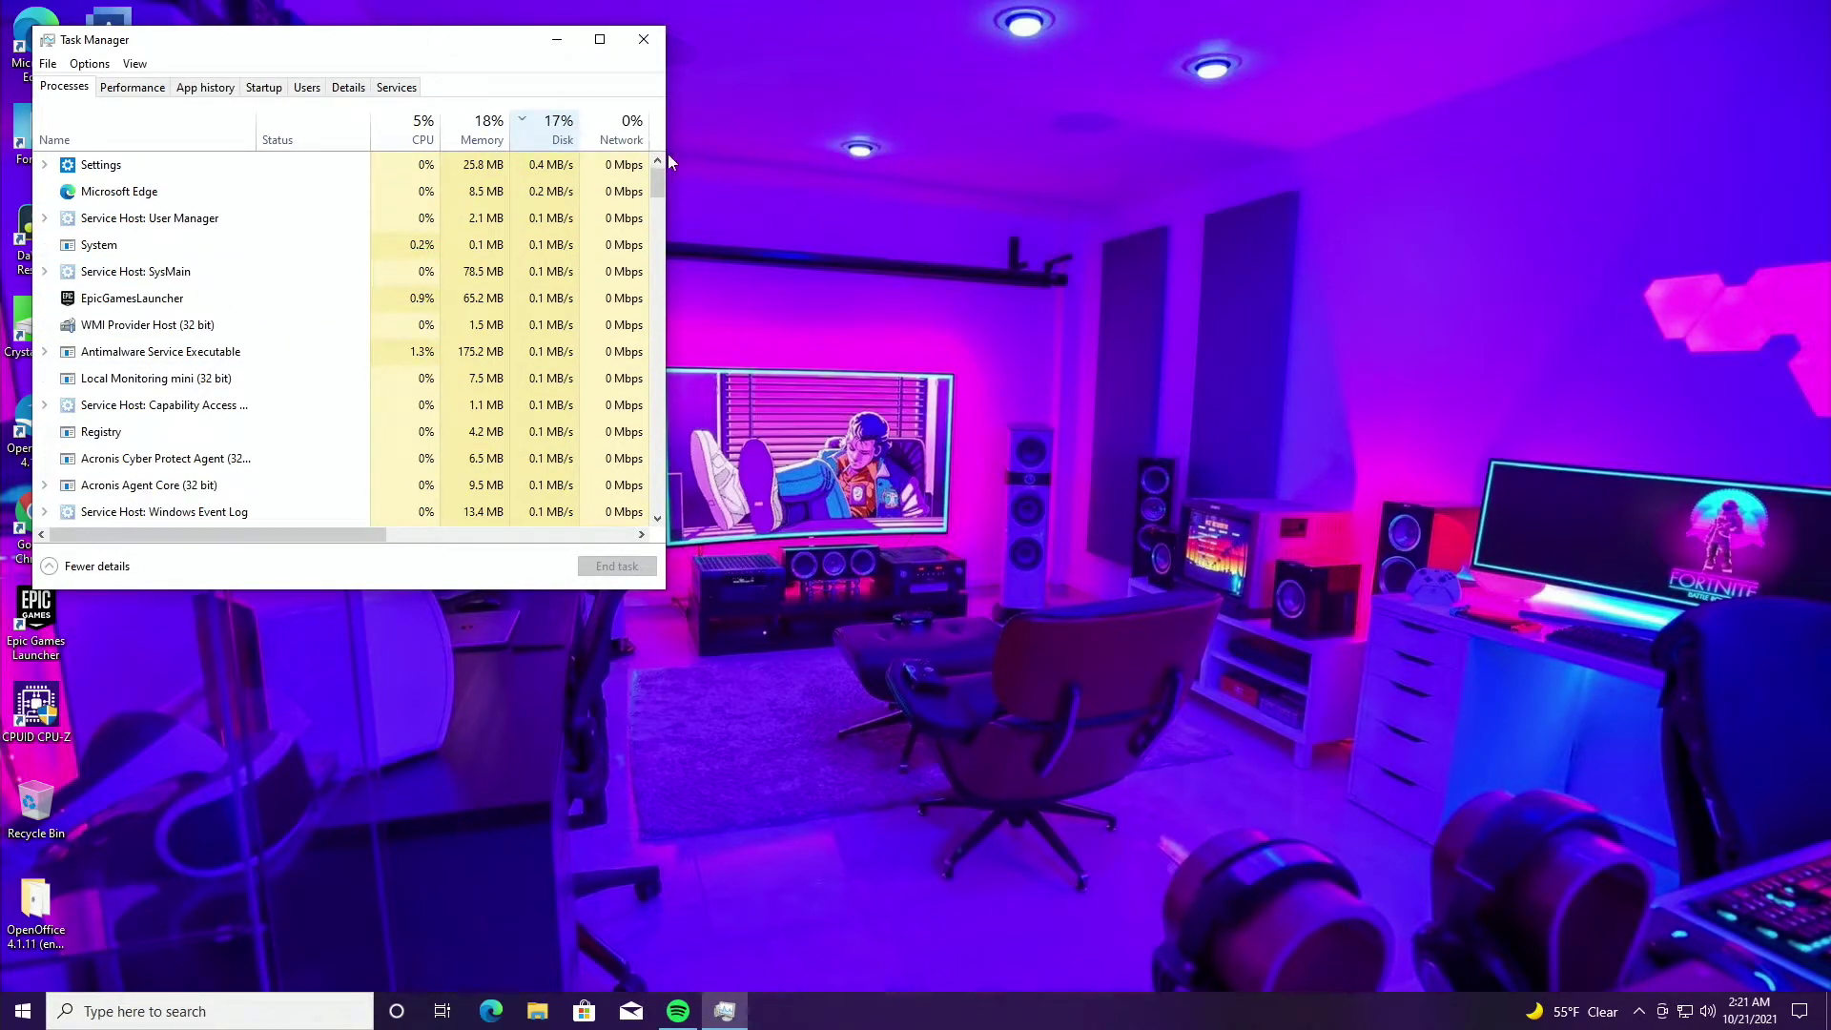
pyautogui.click(644, 43)
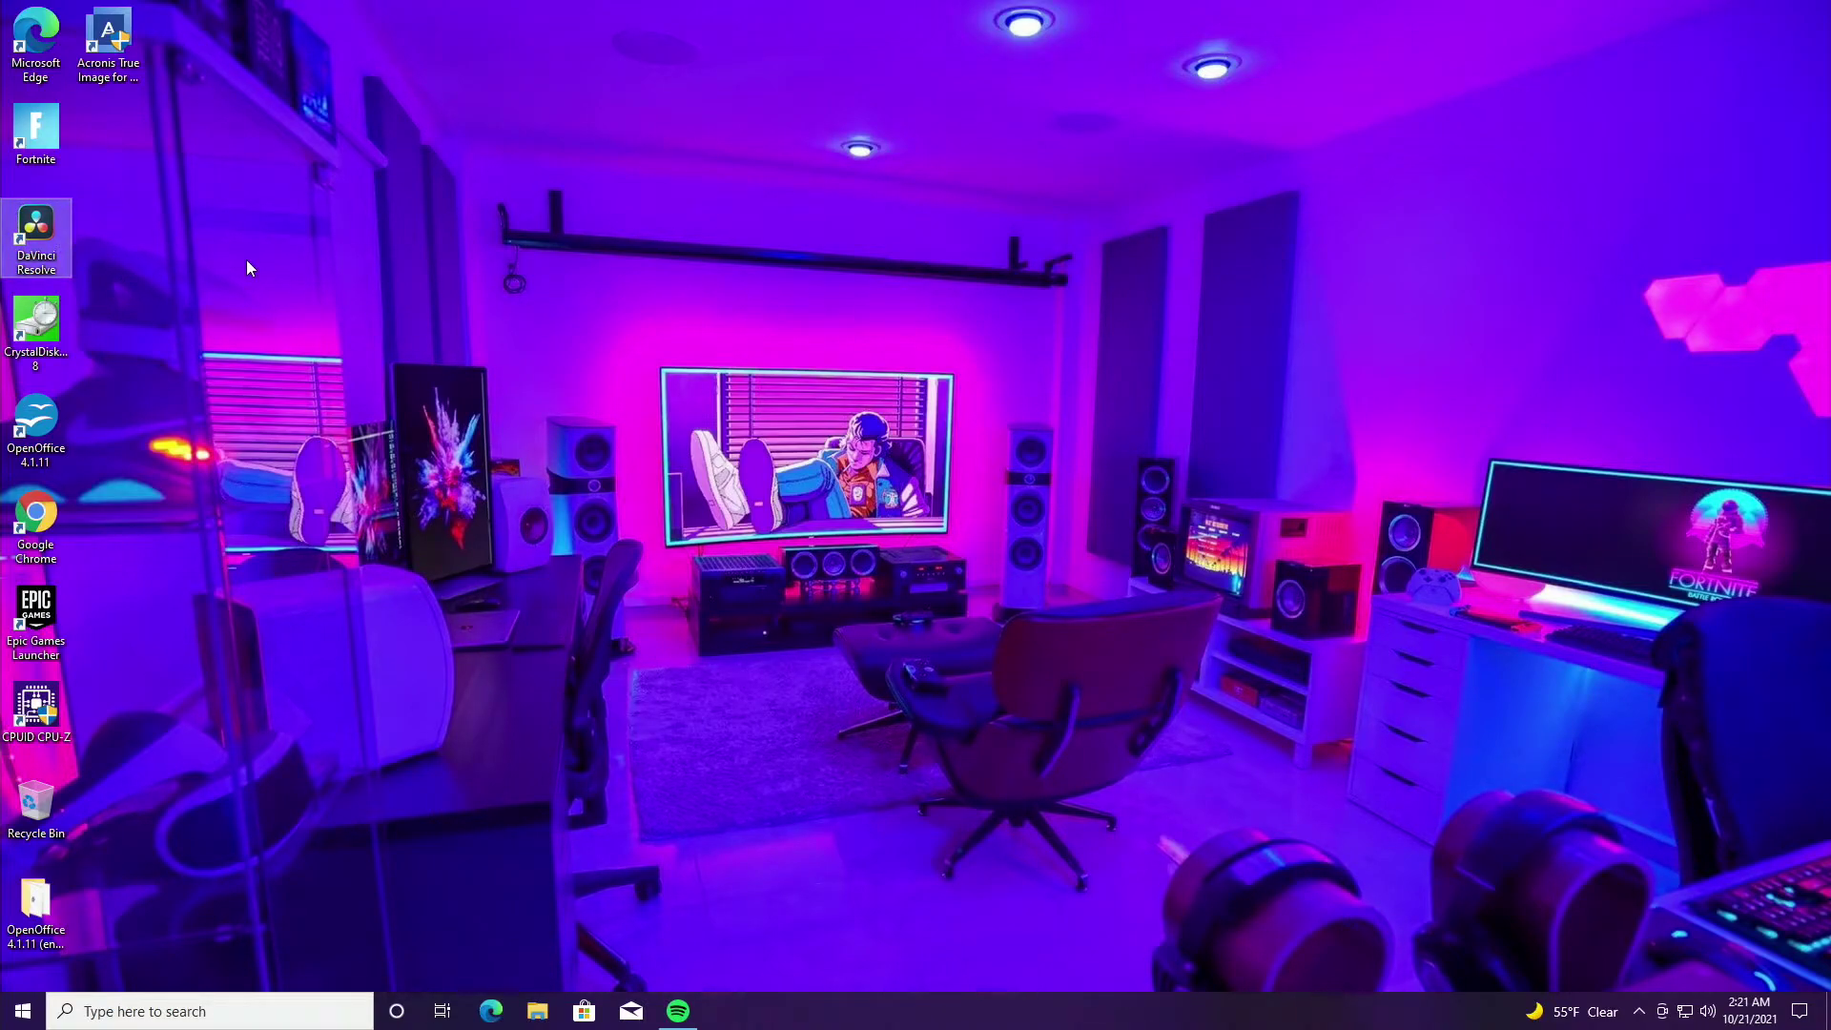
pyautogui.click(61, 449)
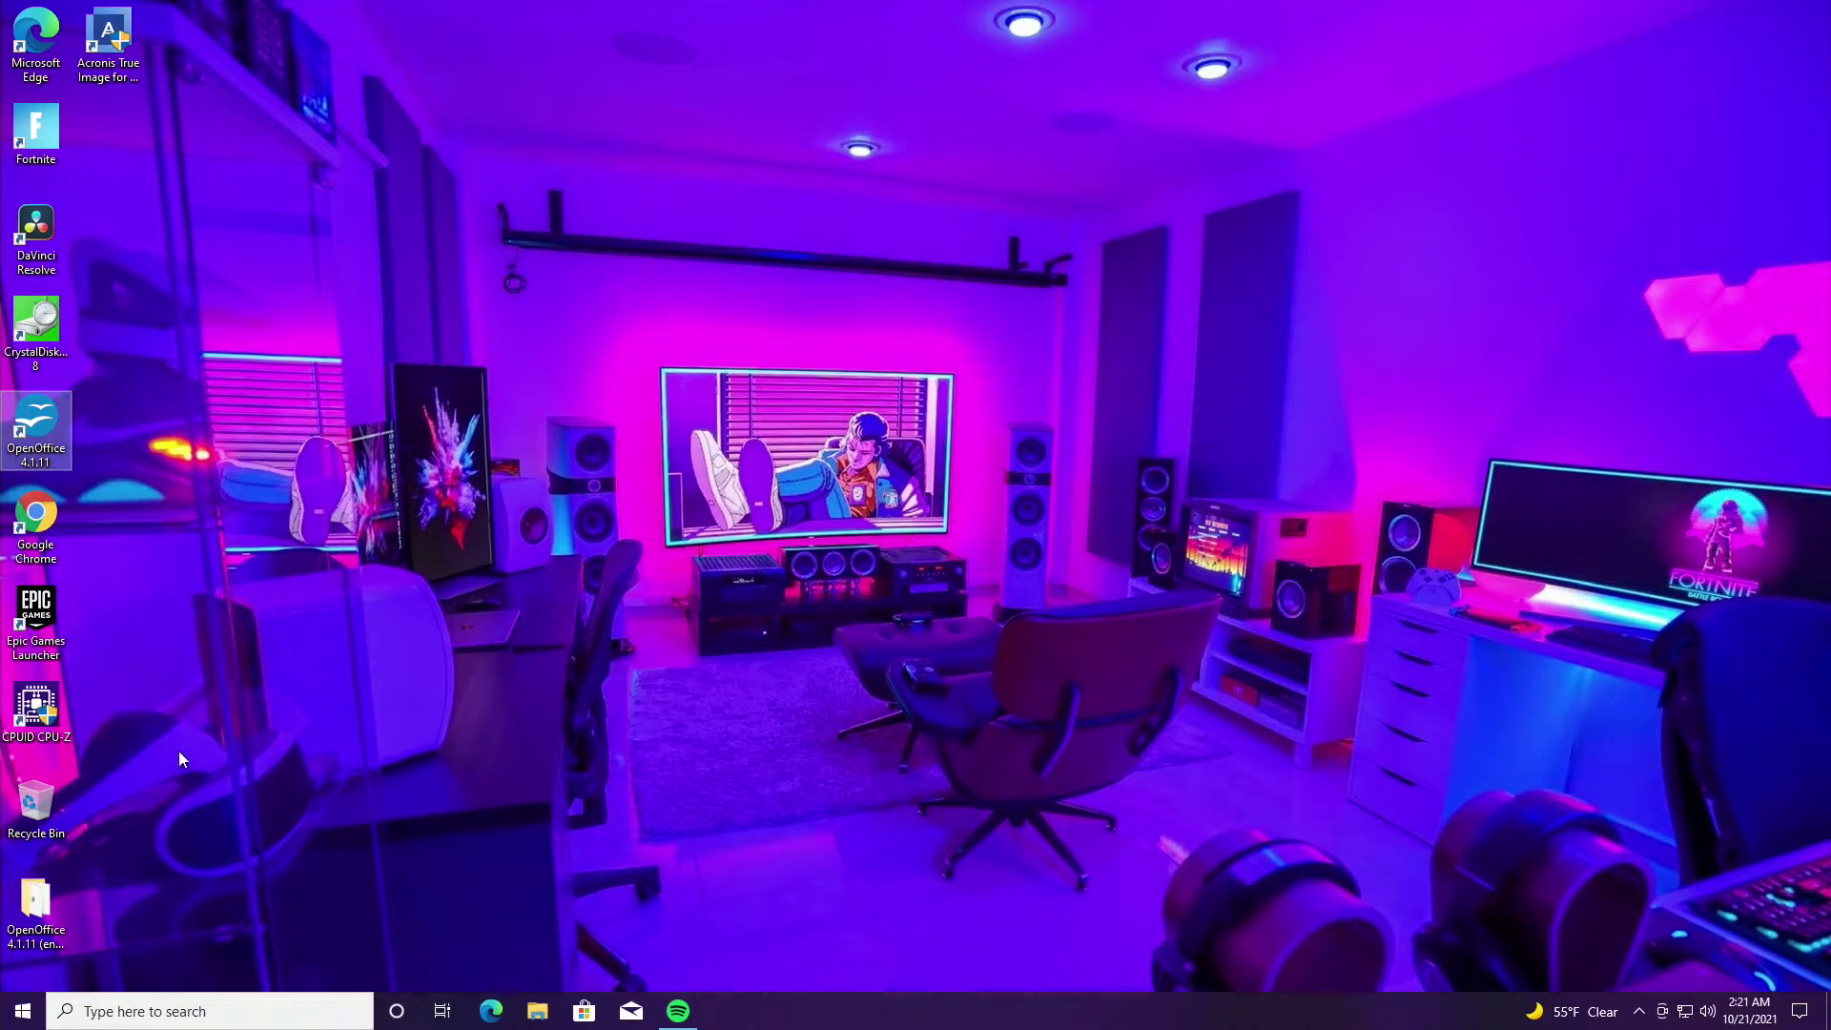
pyautogui.click(48, 629)
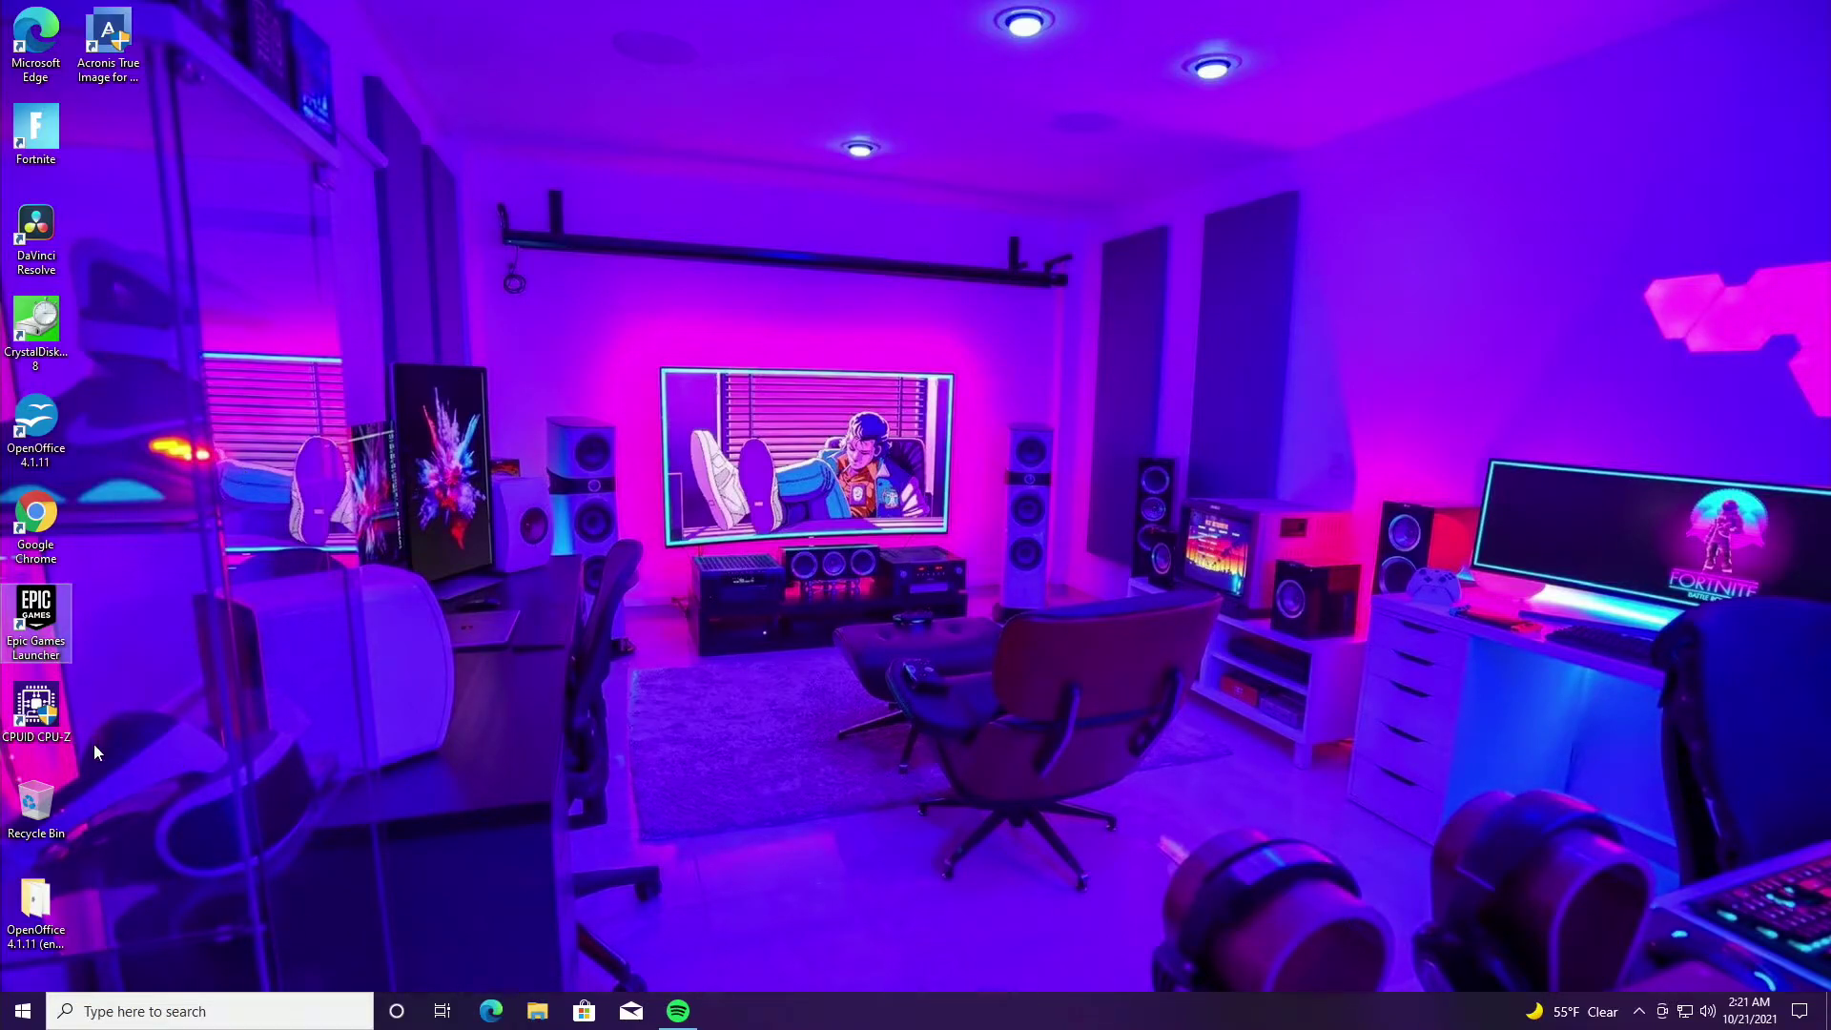
pyautogui.click(38, 131)
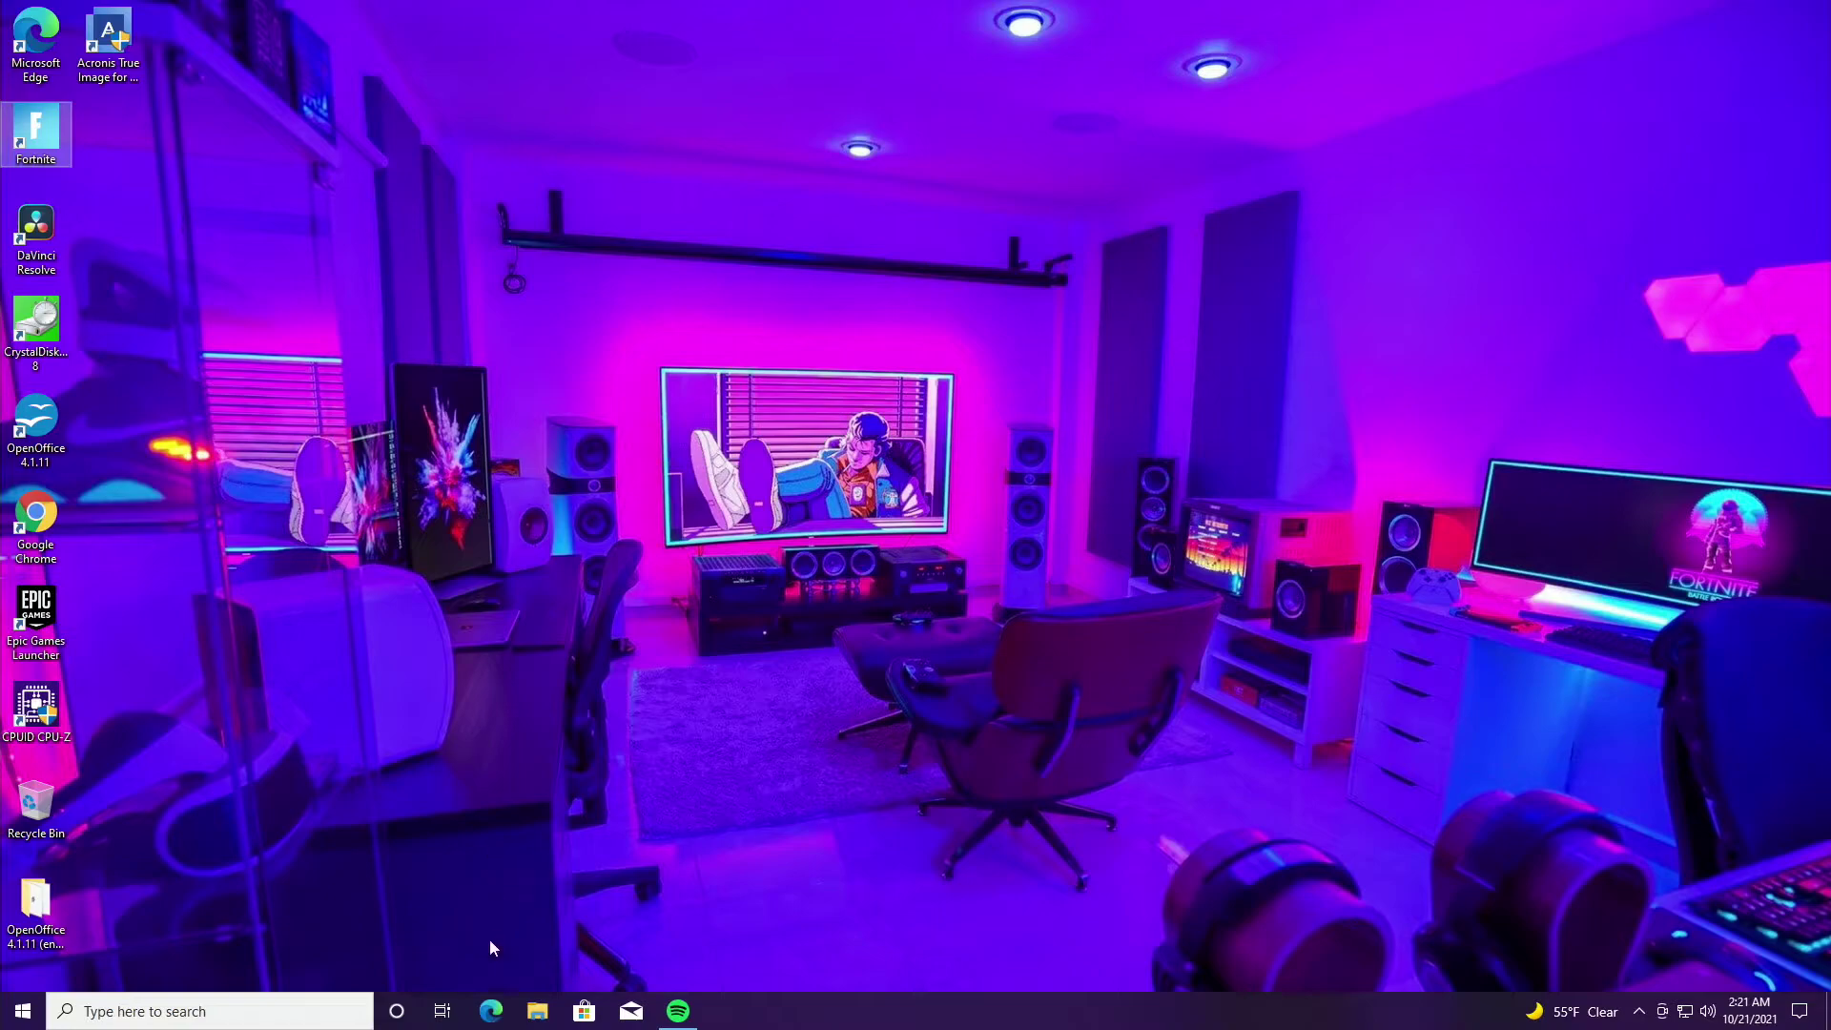
# - Open File Explorer and check the contents of the Downloads folder
pyautogui.click(536, 1013)
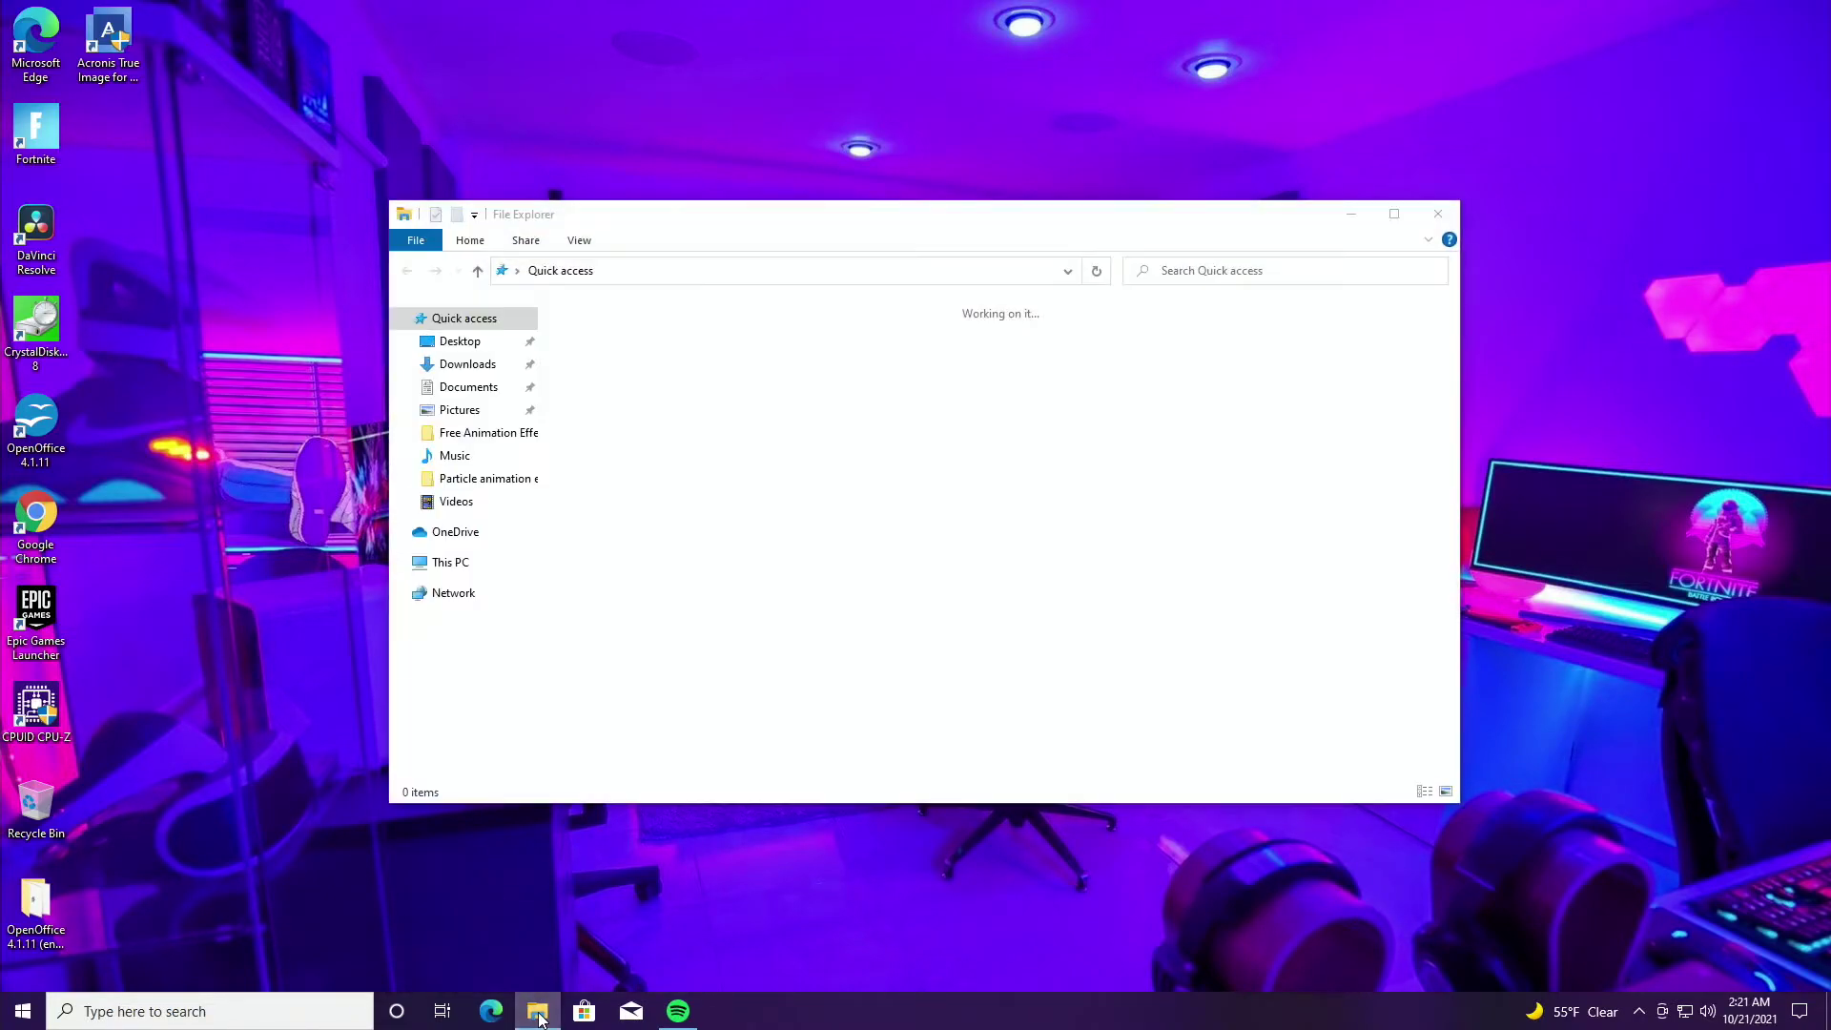
pyautogui.click(537, 1013)
pyautogui.click(537, 1013)
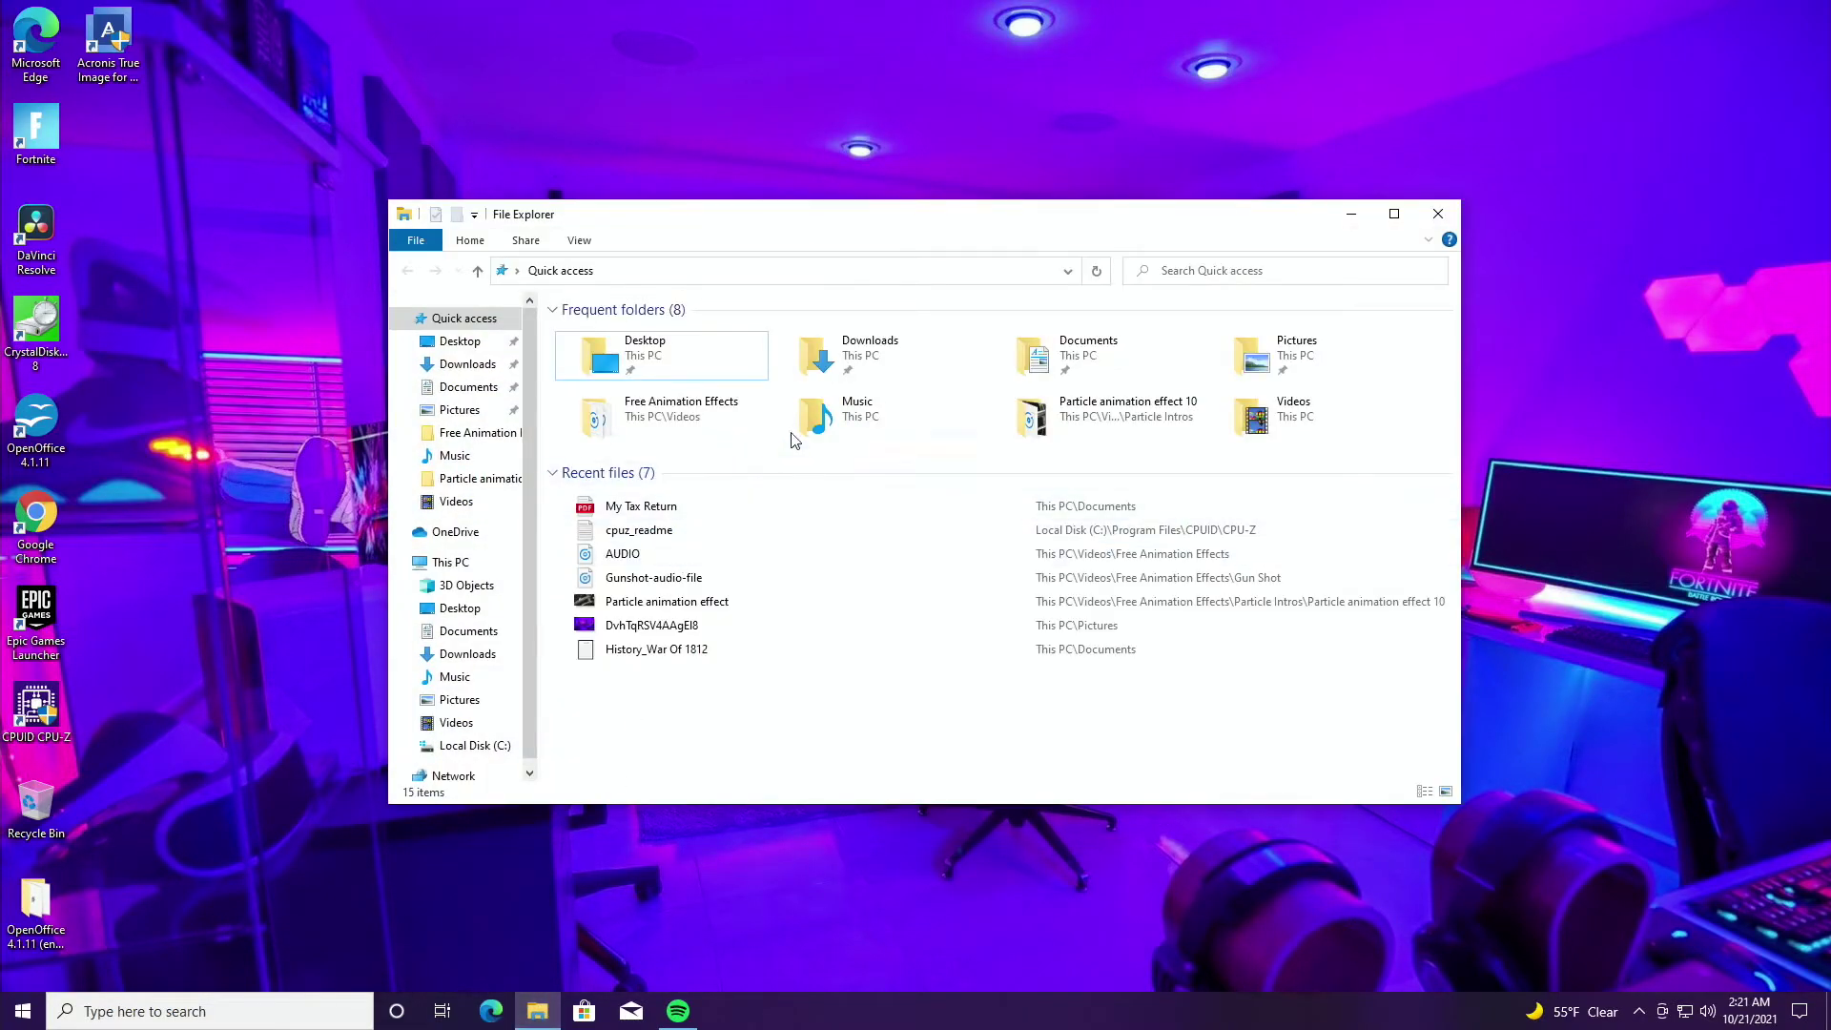
pyautogui.doubleClick(877, 375)
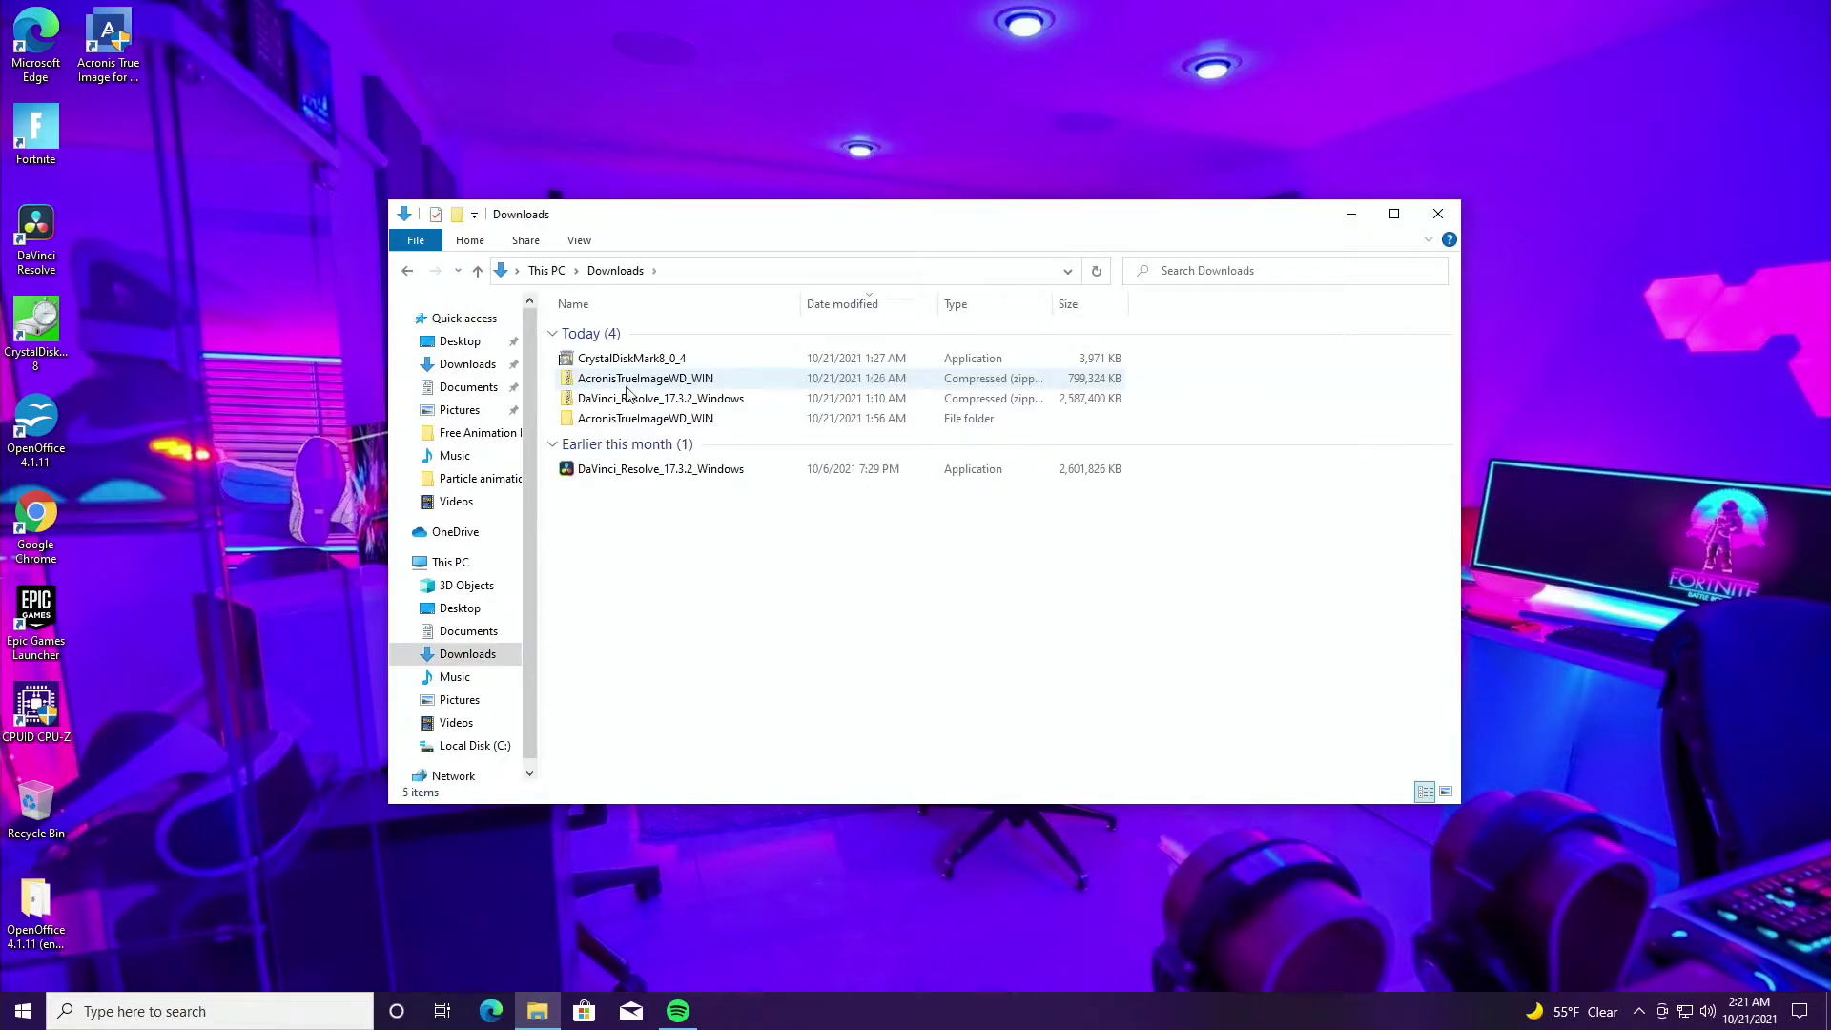
# - Open the History_War Of 1812 file from the Documents folder, look through its text, and close it
pyautogui.click(459, 387)
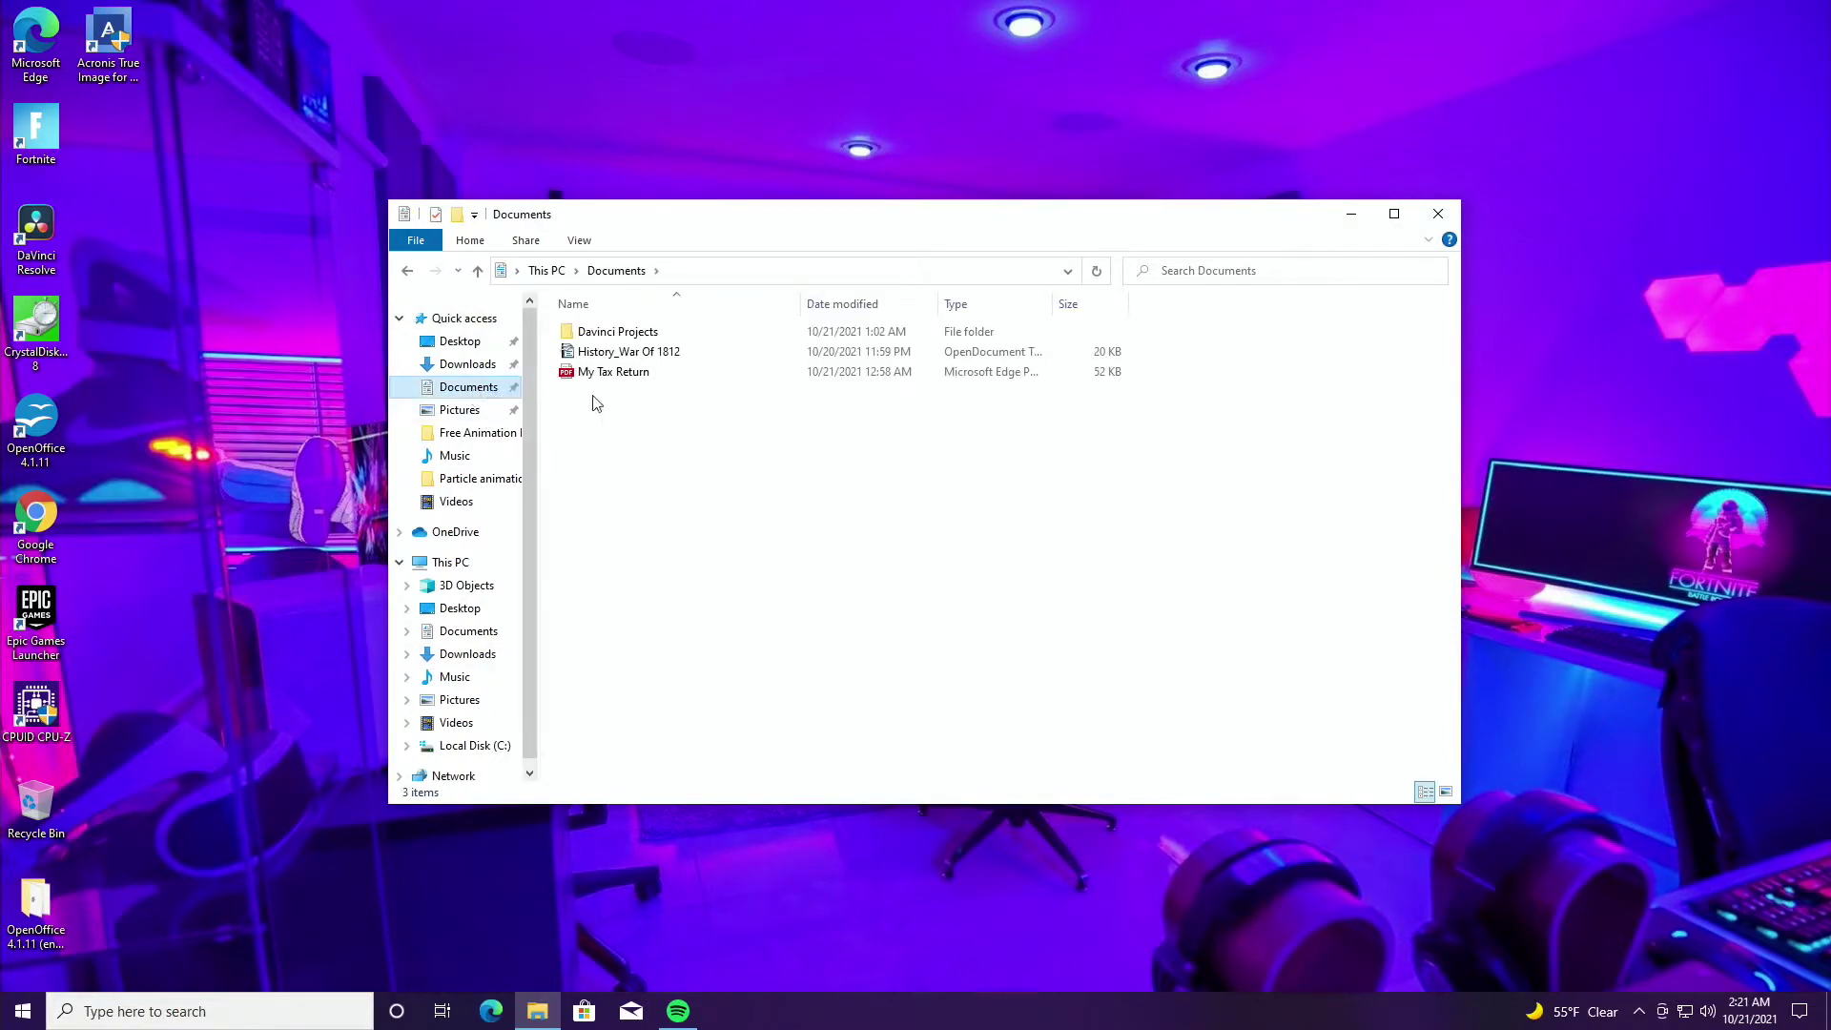
pyautogui.click(629, 359)
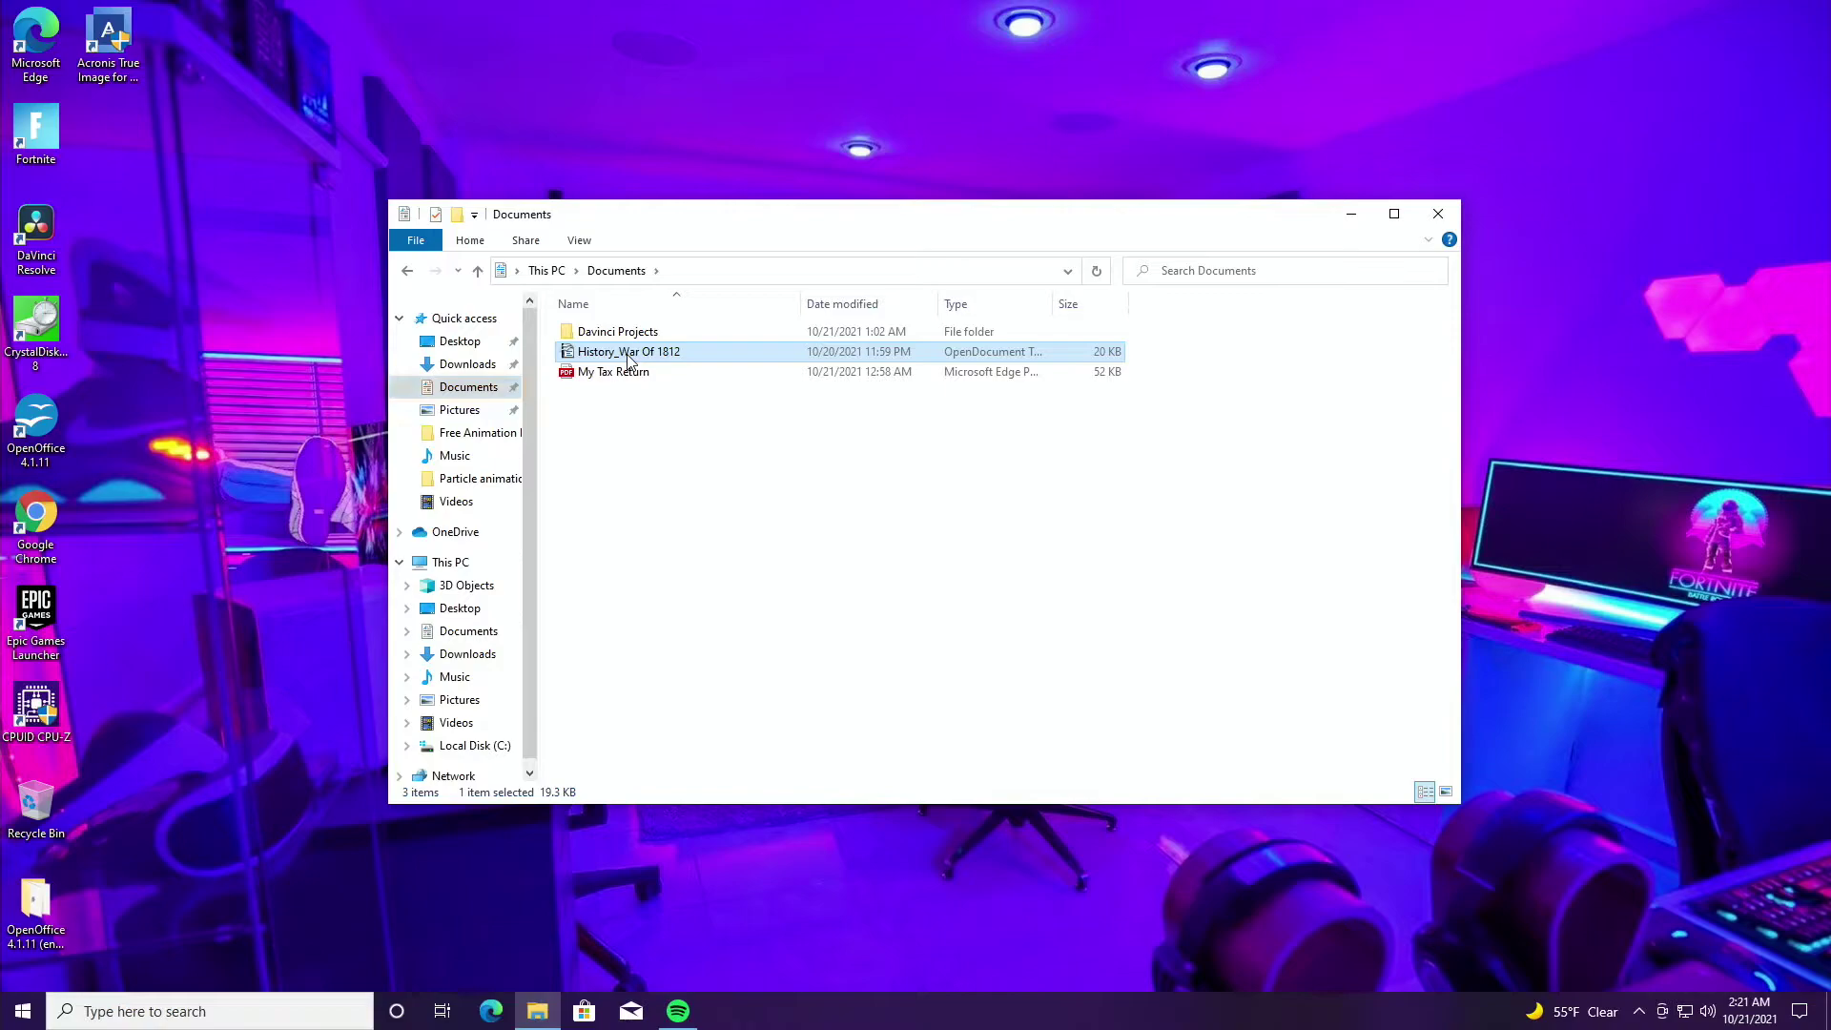
pyautogui.doubleClick(628, 359)
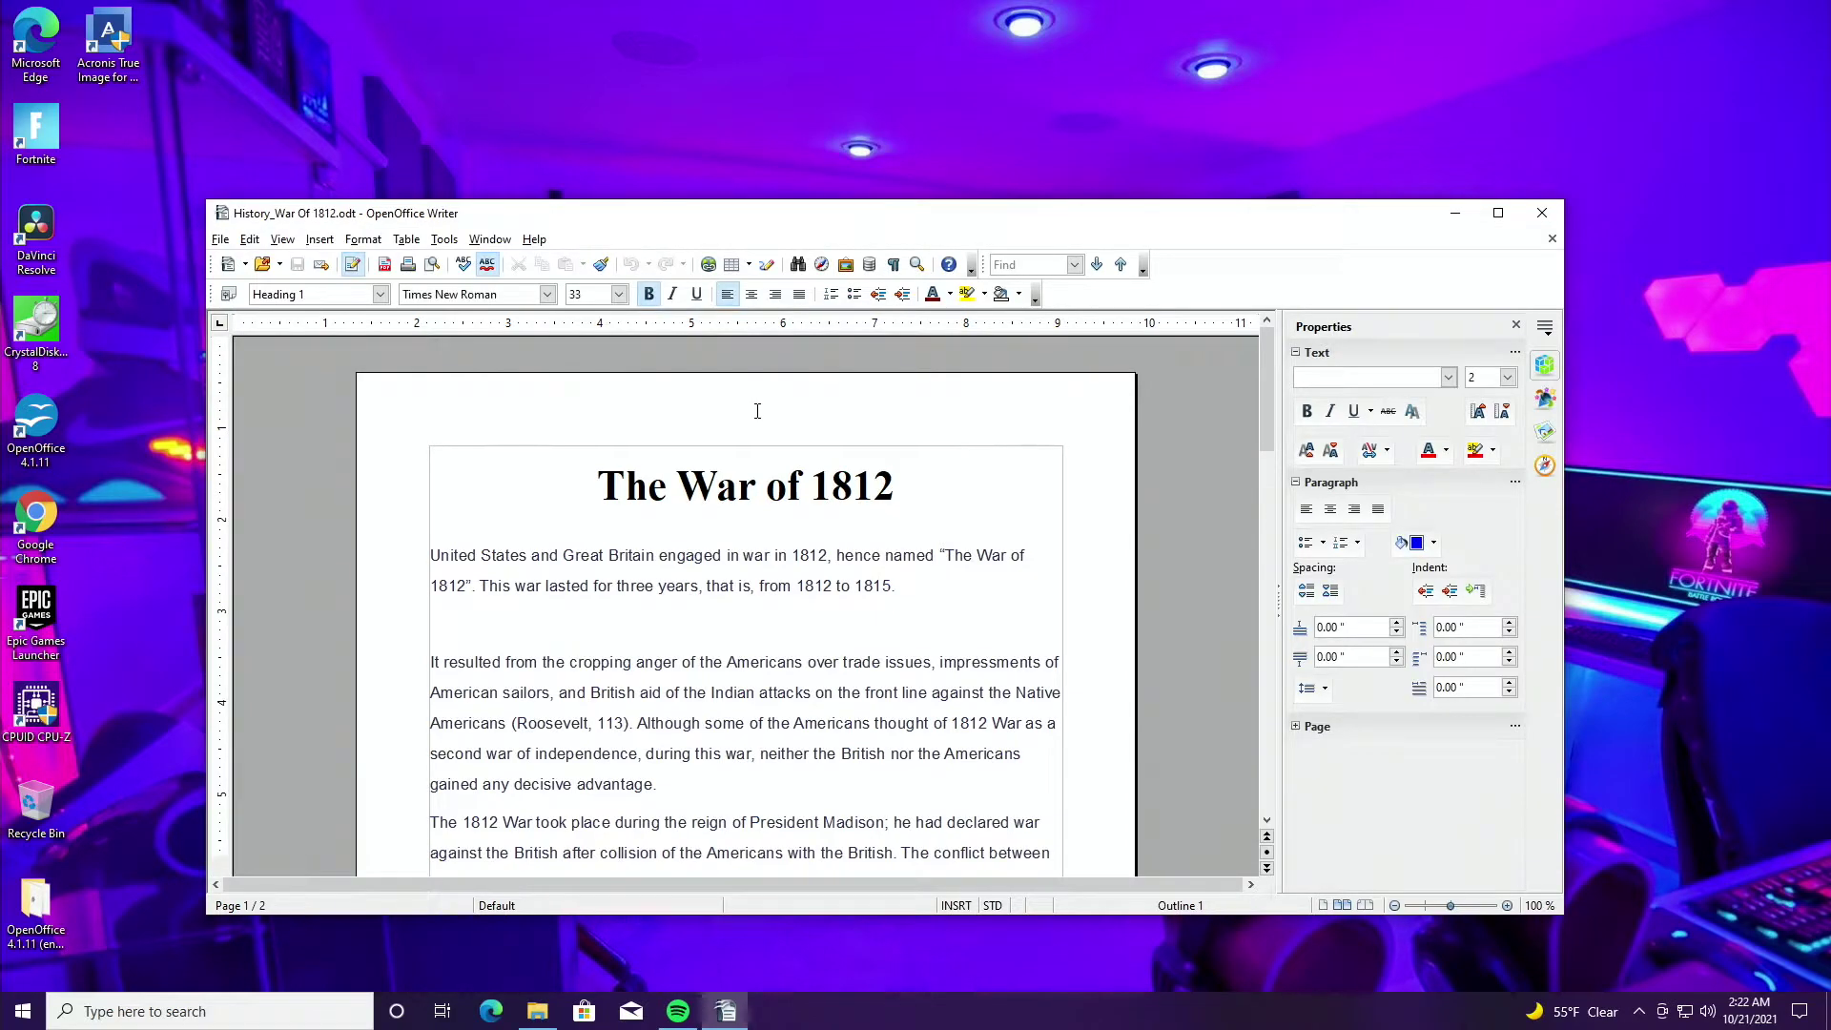
pyautogui.scroll(-10, 960, 527)
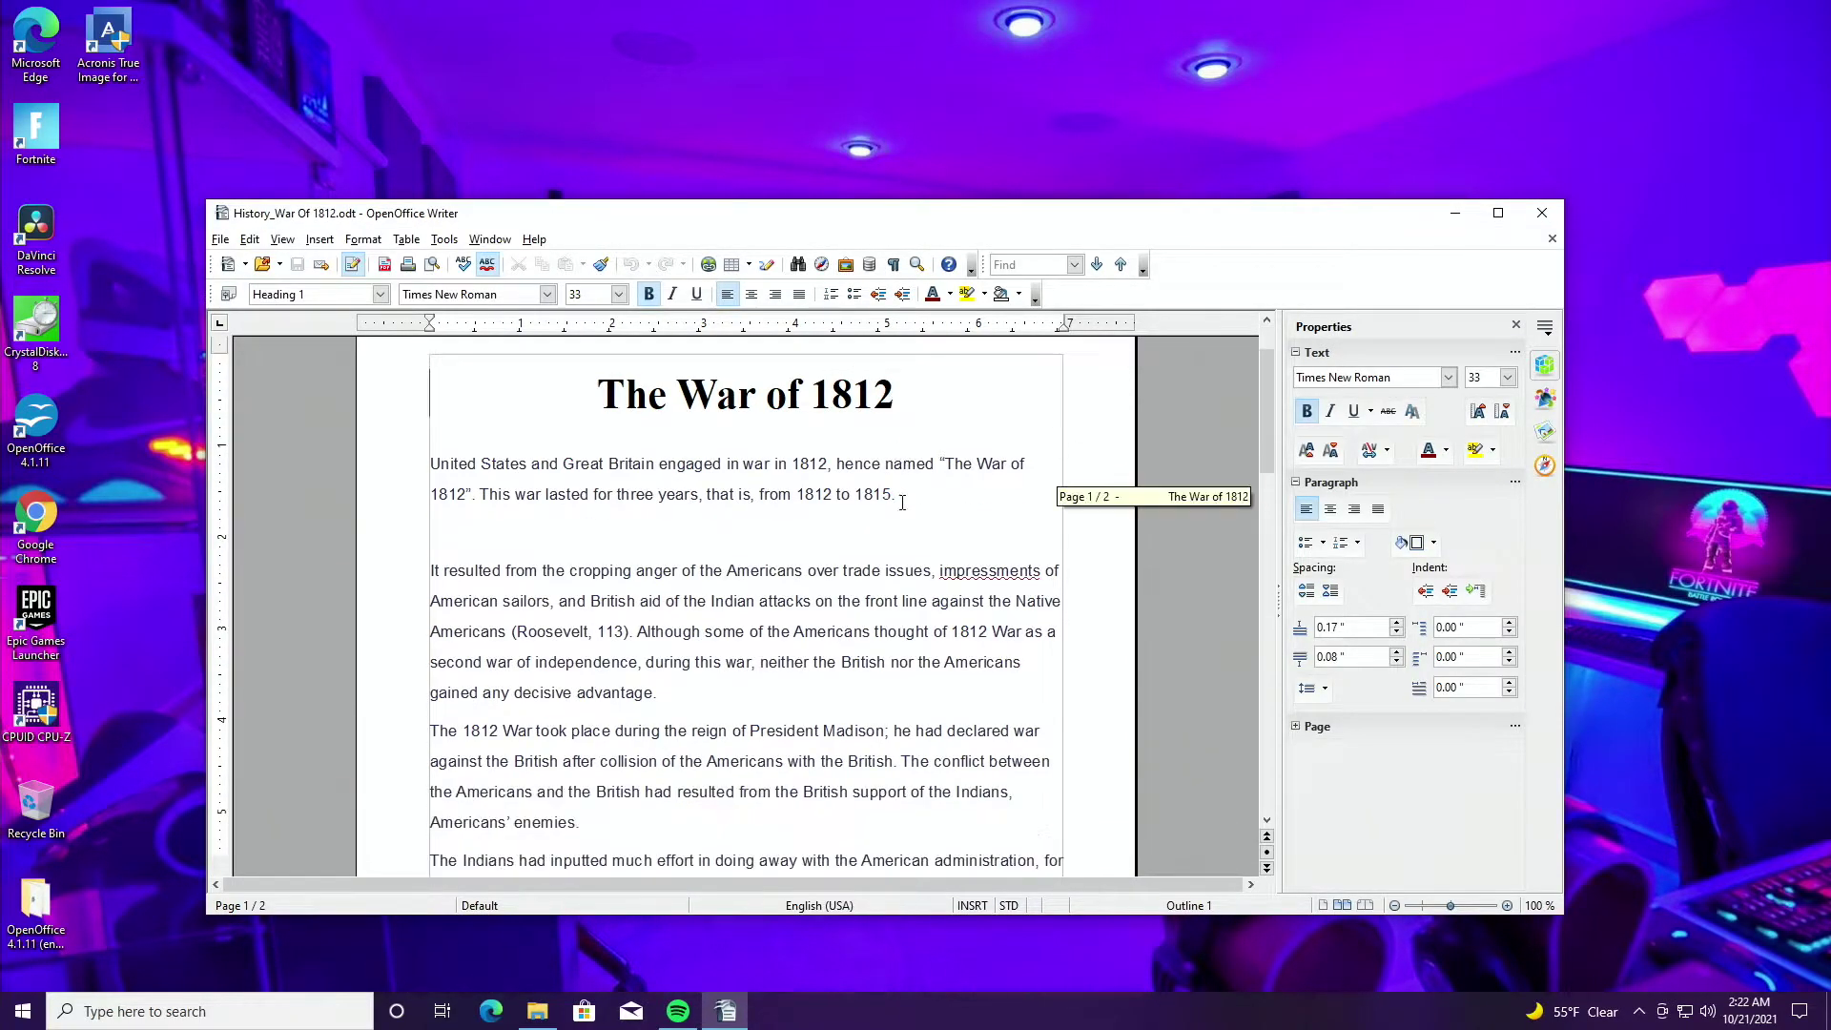
pyautogui.scroll(8, 960, 528)
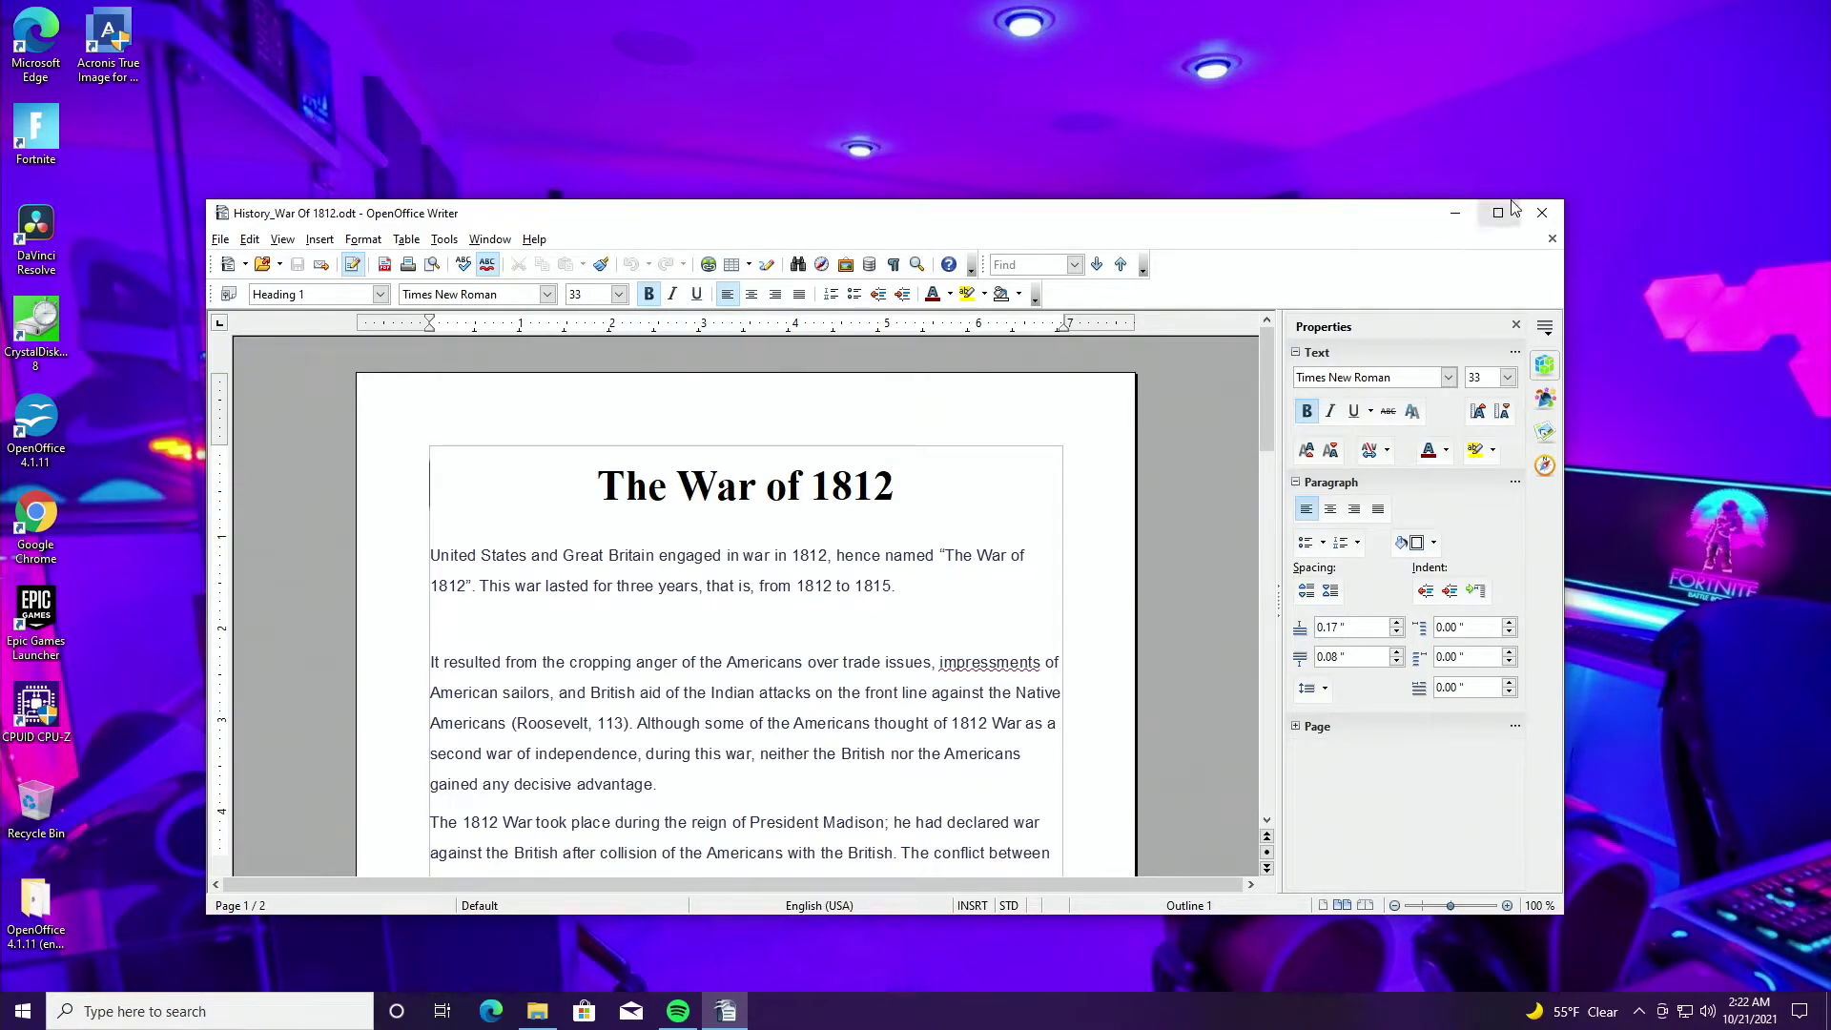
pyautogui.click(1542, 213)
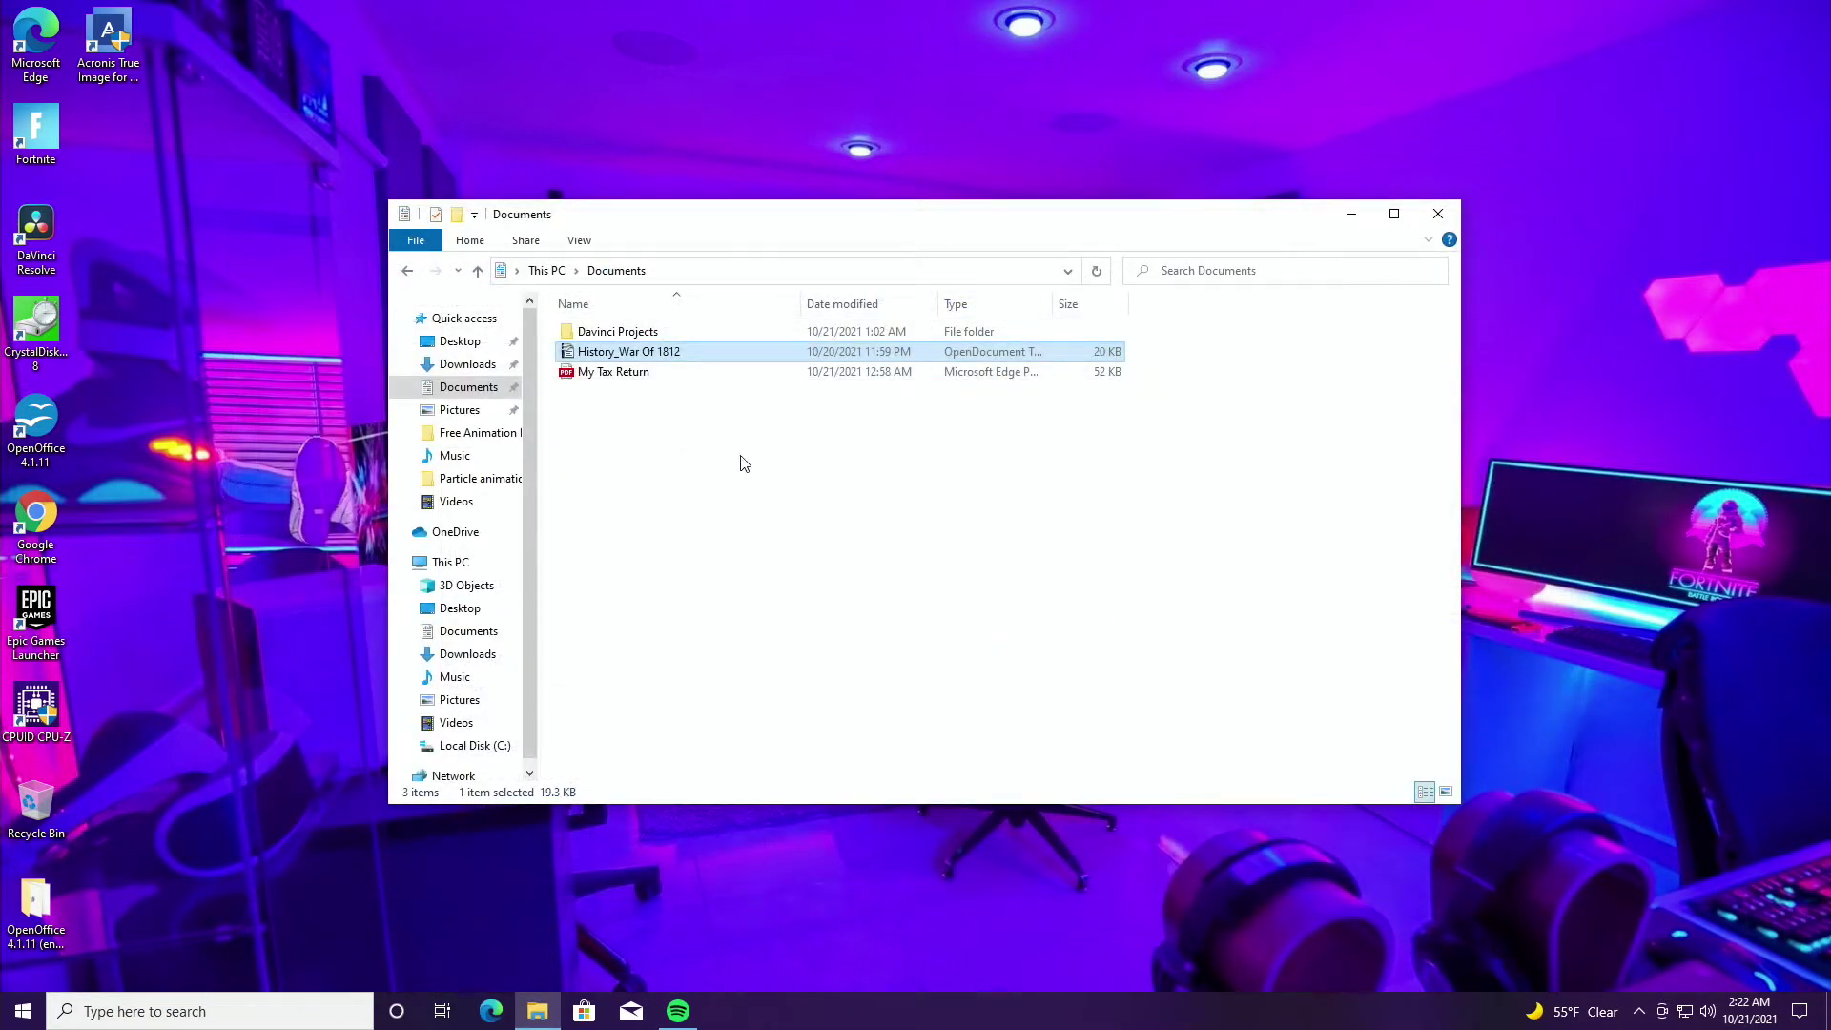
# - Check the contents of the Davinci Projects folder and return to Documents
pyautogui.click(663, 448)
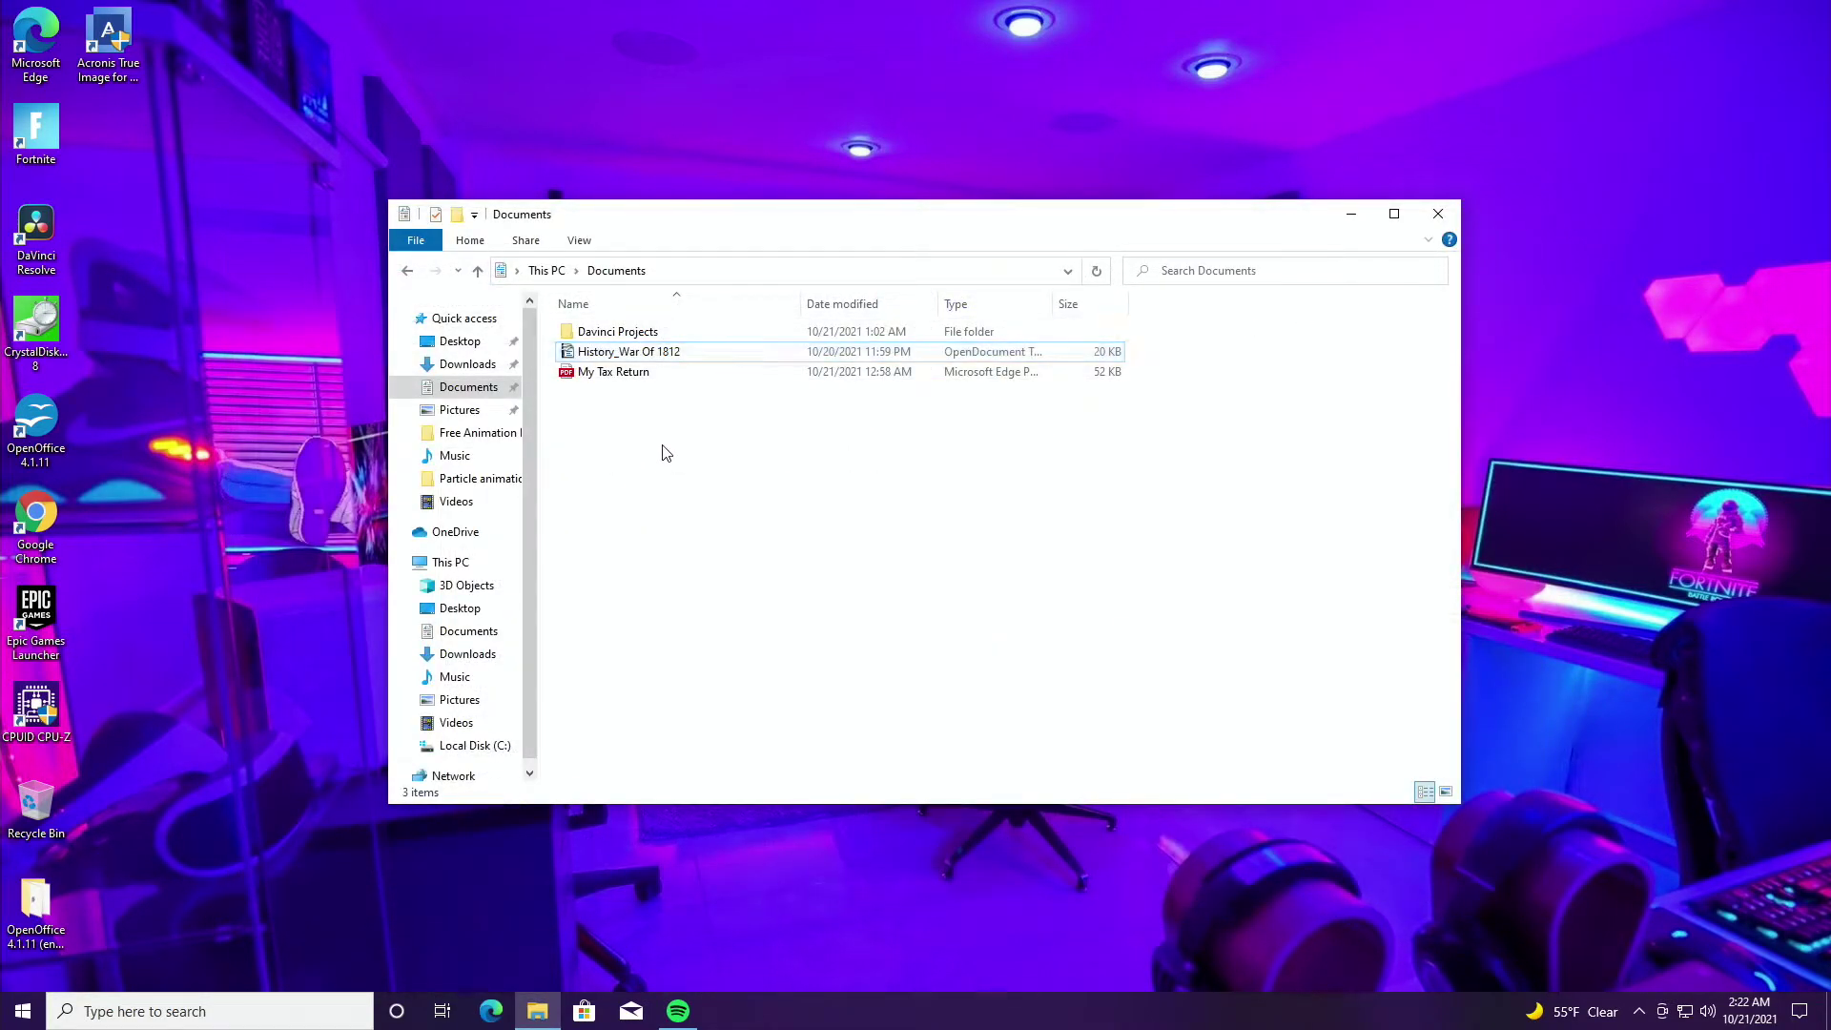
pyautogui.doubleClick(625, 331)
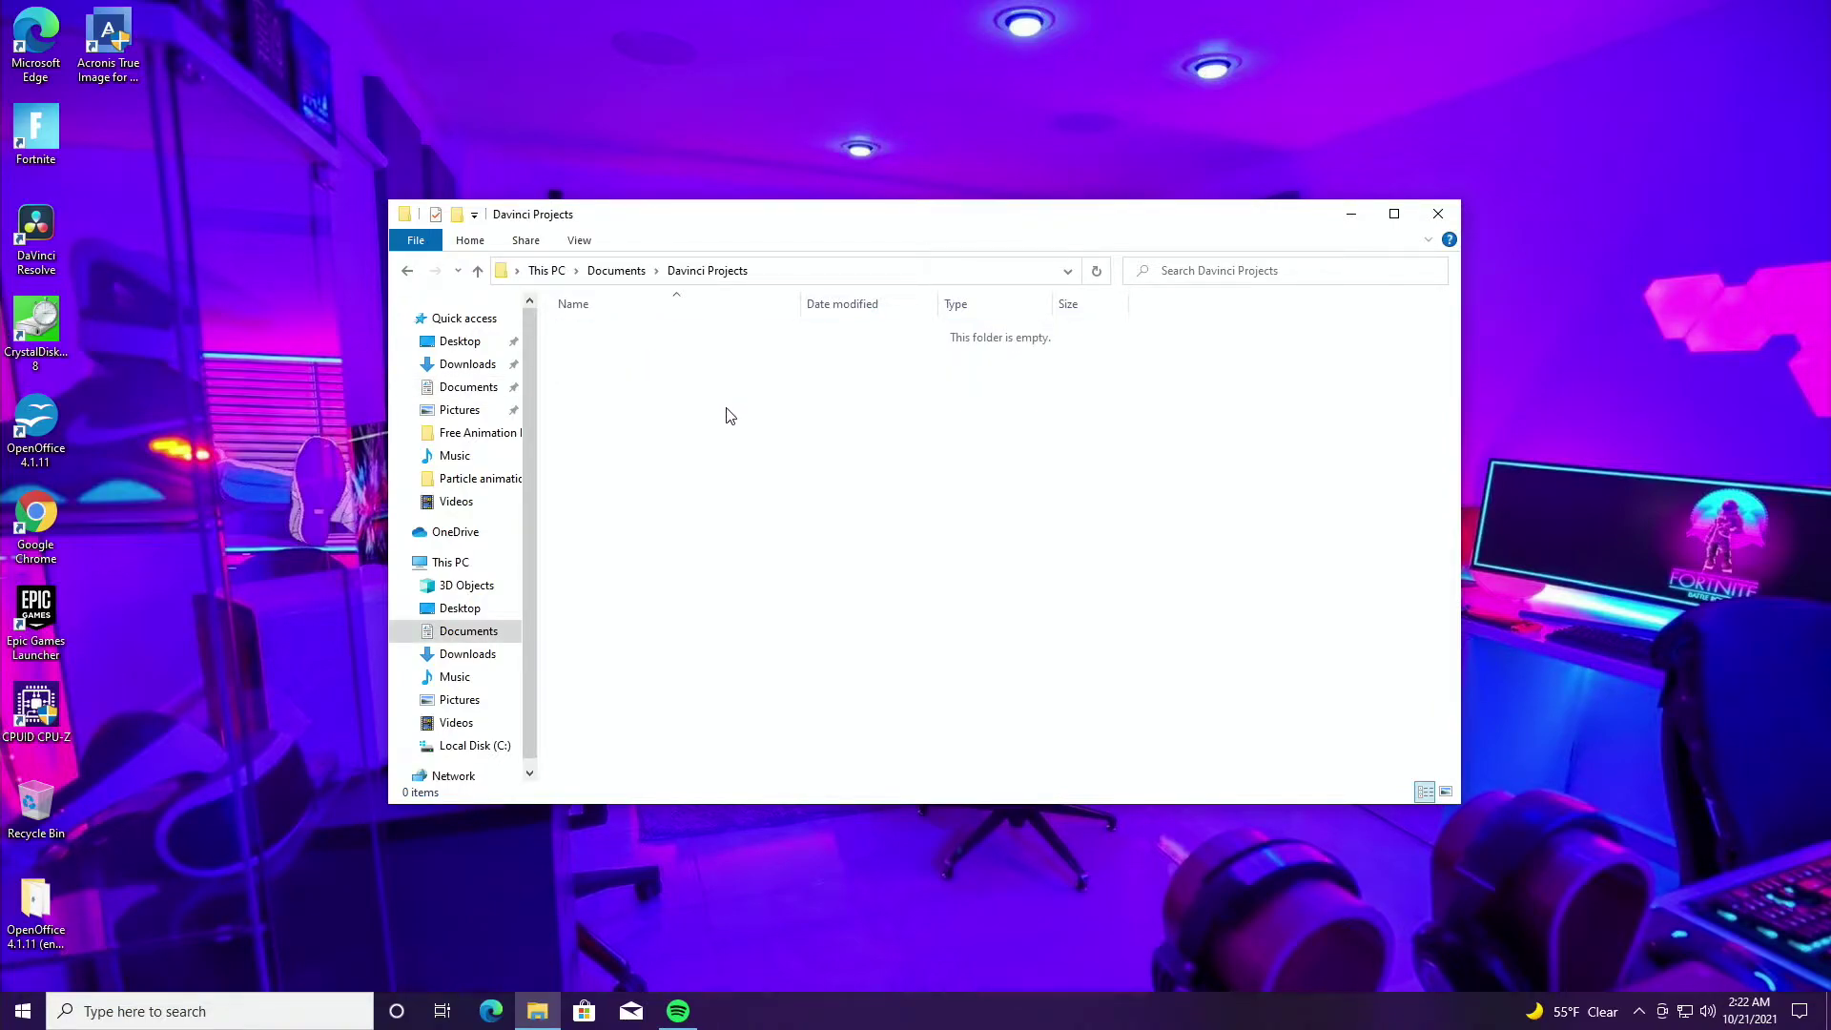
pyautogui.hotkey('alt', 'Left')
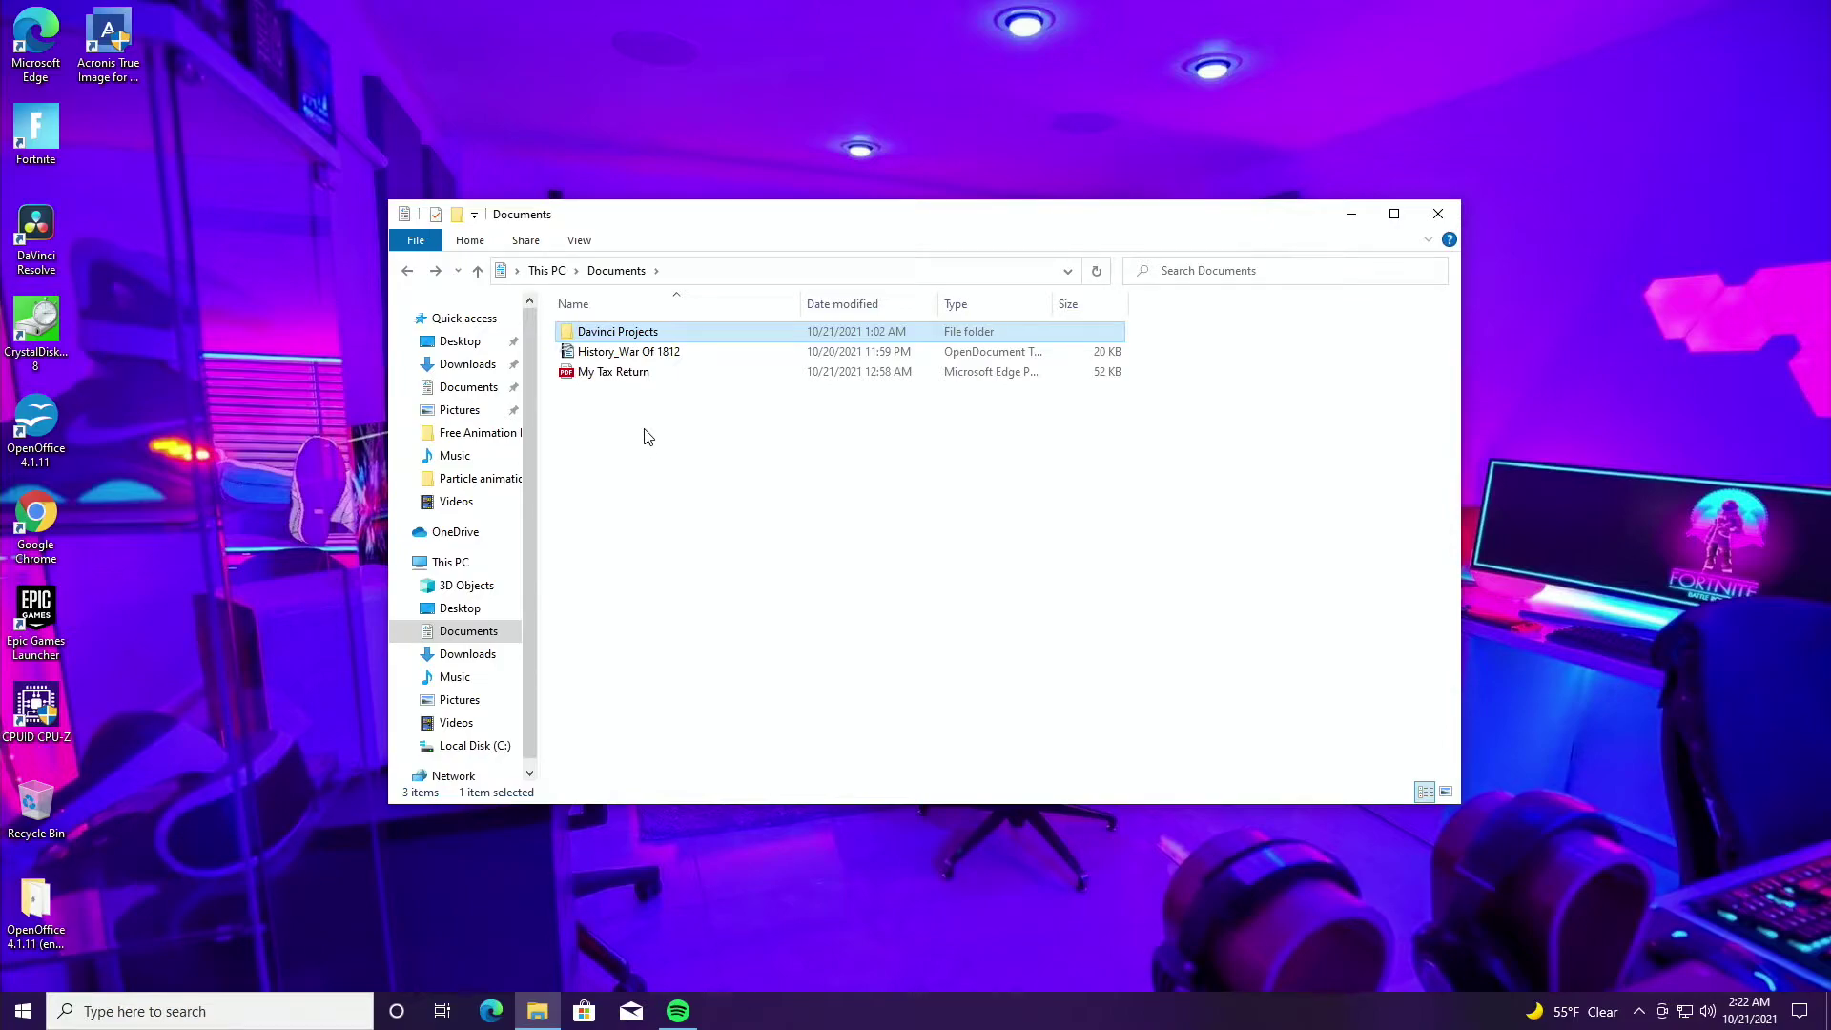
# - Open the My Tax Return PDF with Microsoft Edge to check it, and close the browser
pyautogui.click(637, 379)
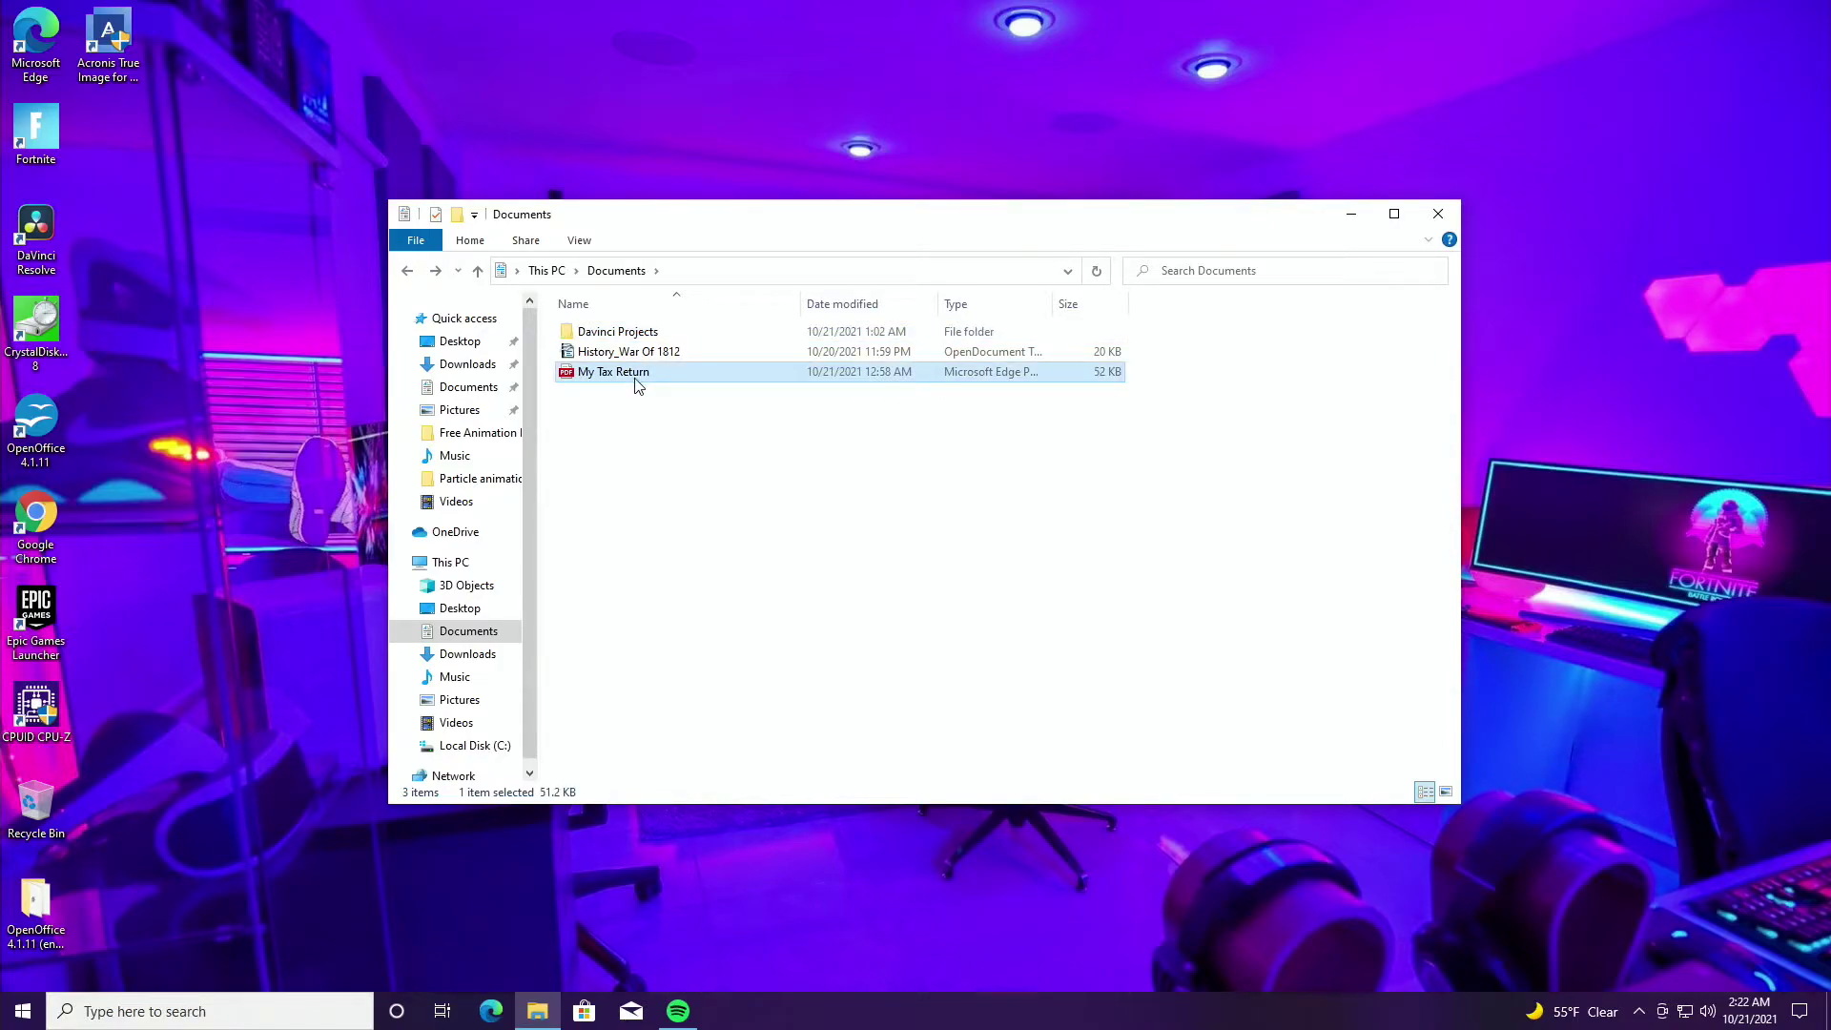
pyautogui.doubleClick(637, 380)
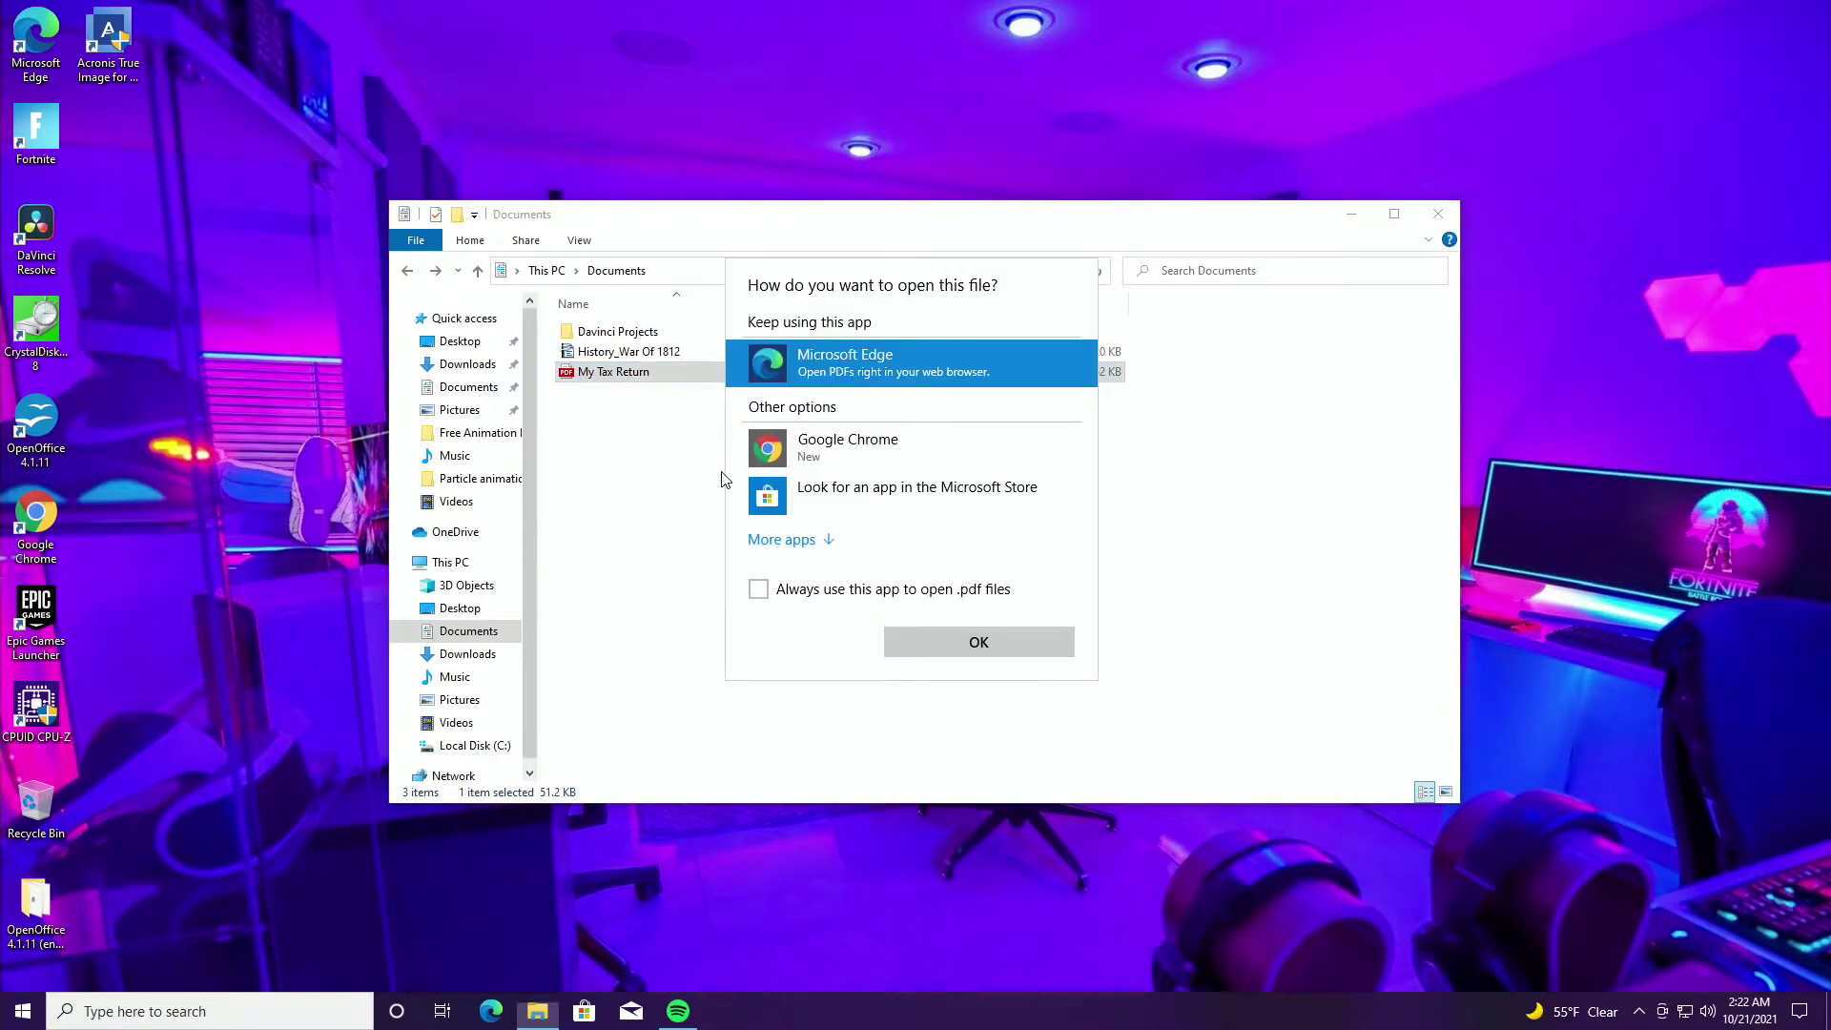
pyautogui.click(967, 640)
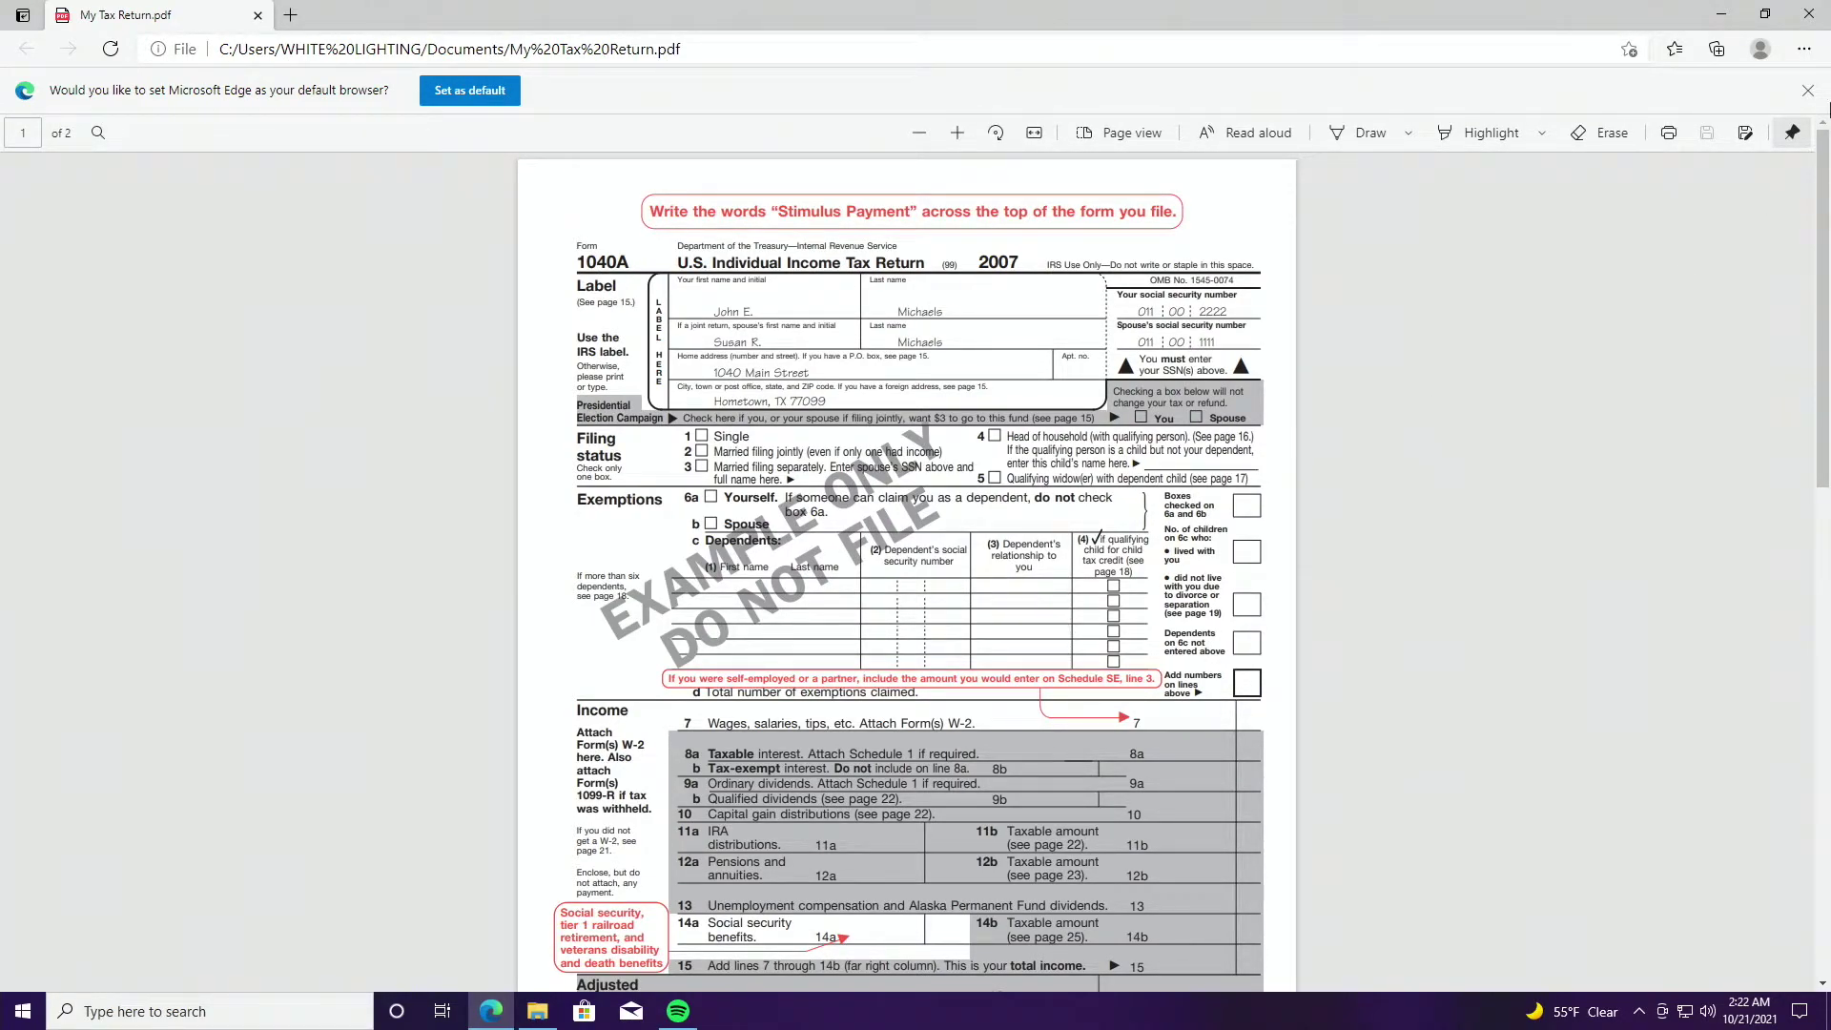
pyautogui.click(1809, 13)
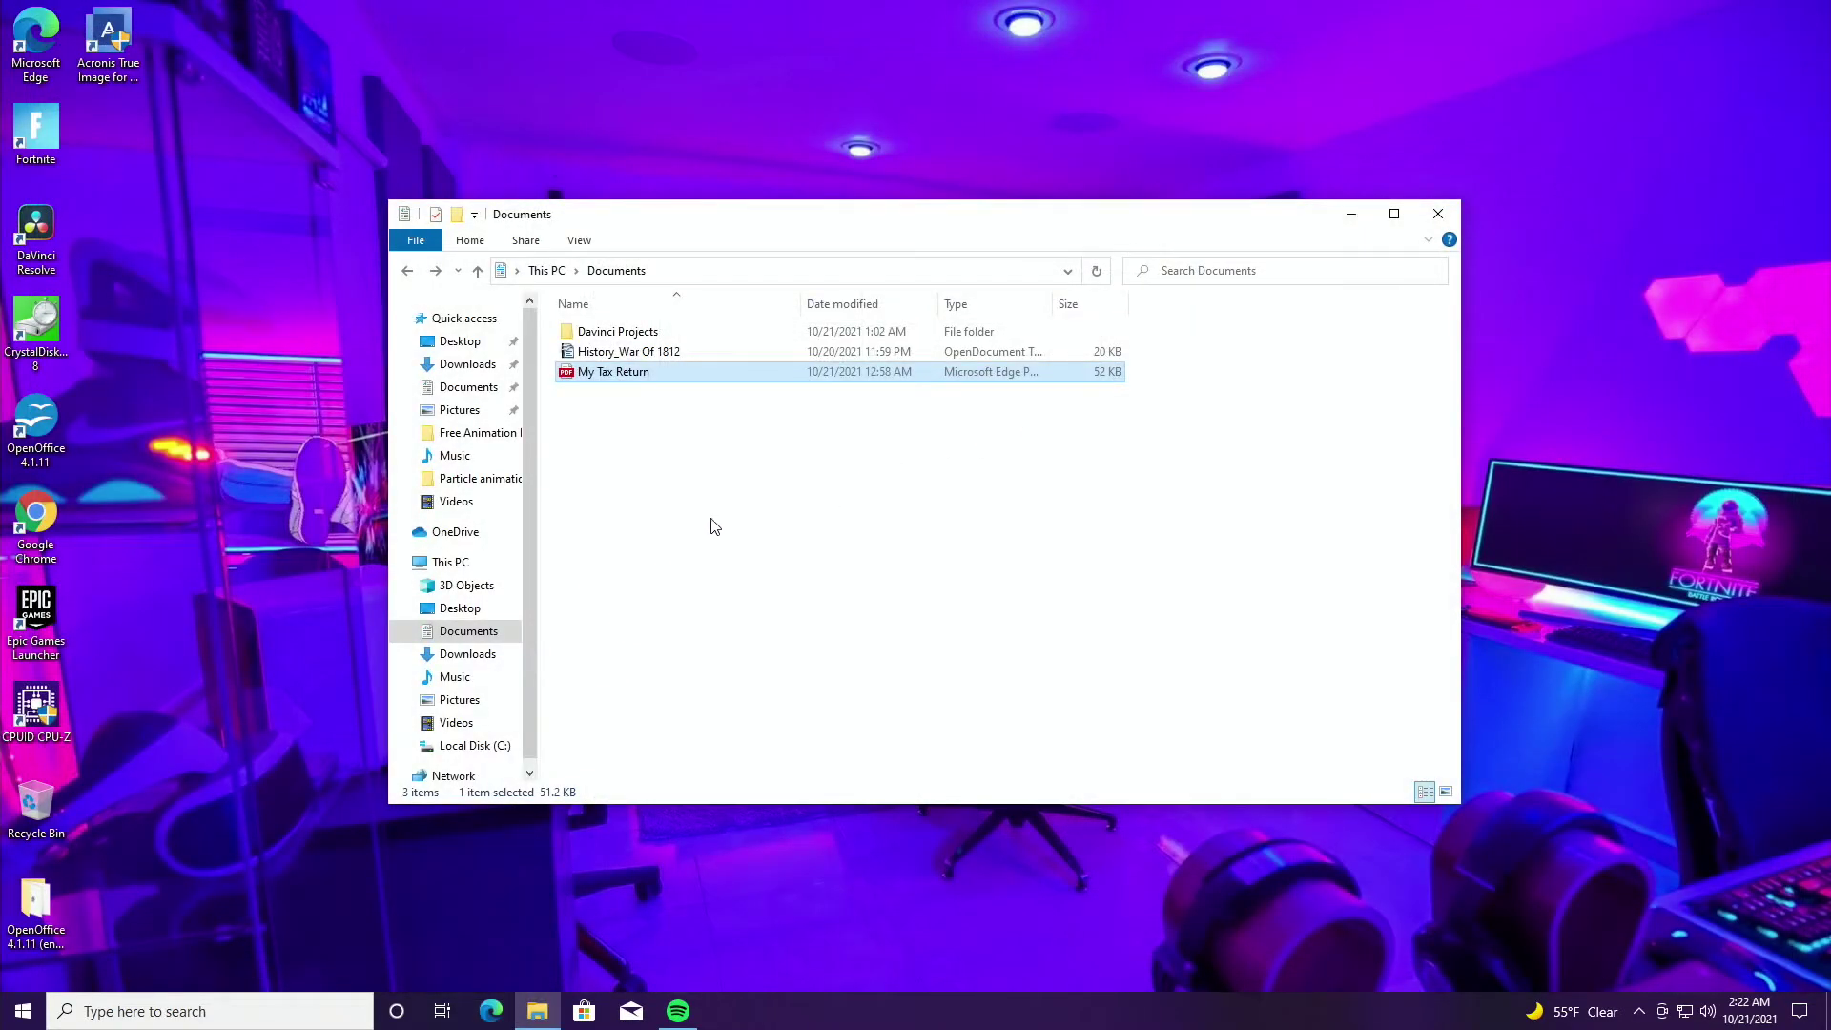
# - Move the two yt5s.com instrumental audio files from the Pictures folder to the Music folder
pyautogui.click(476, 418)
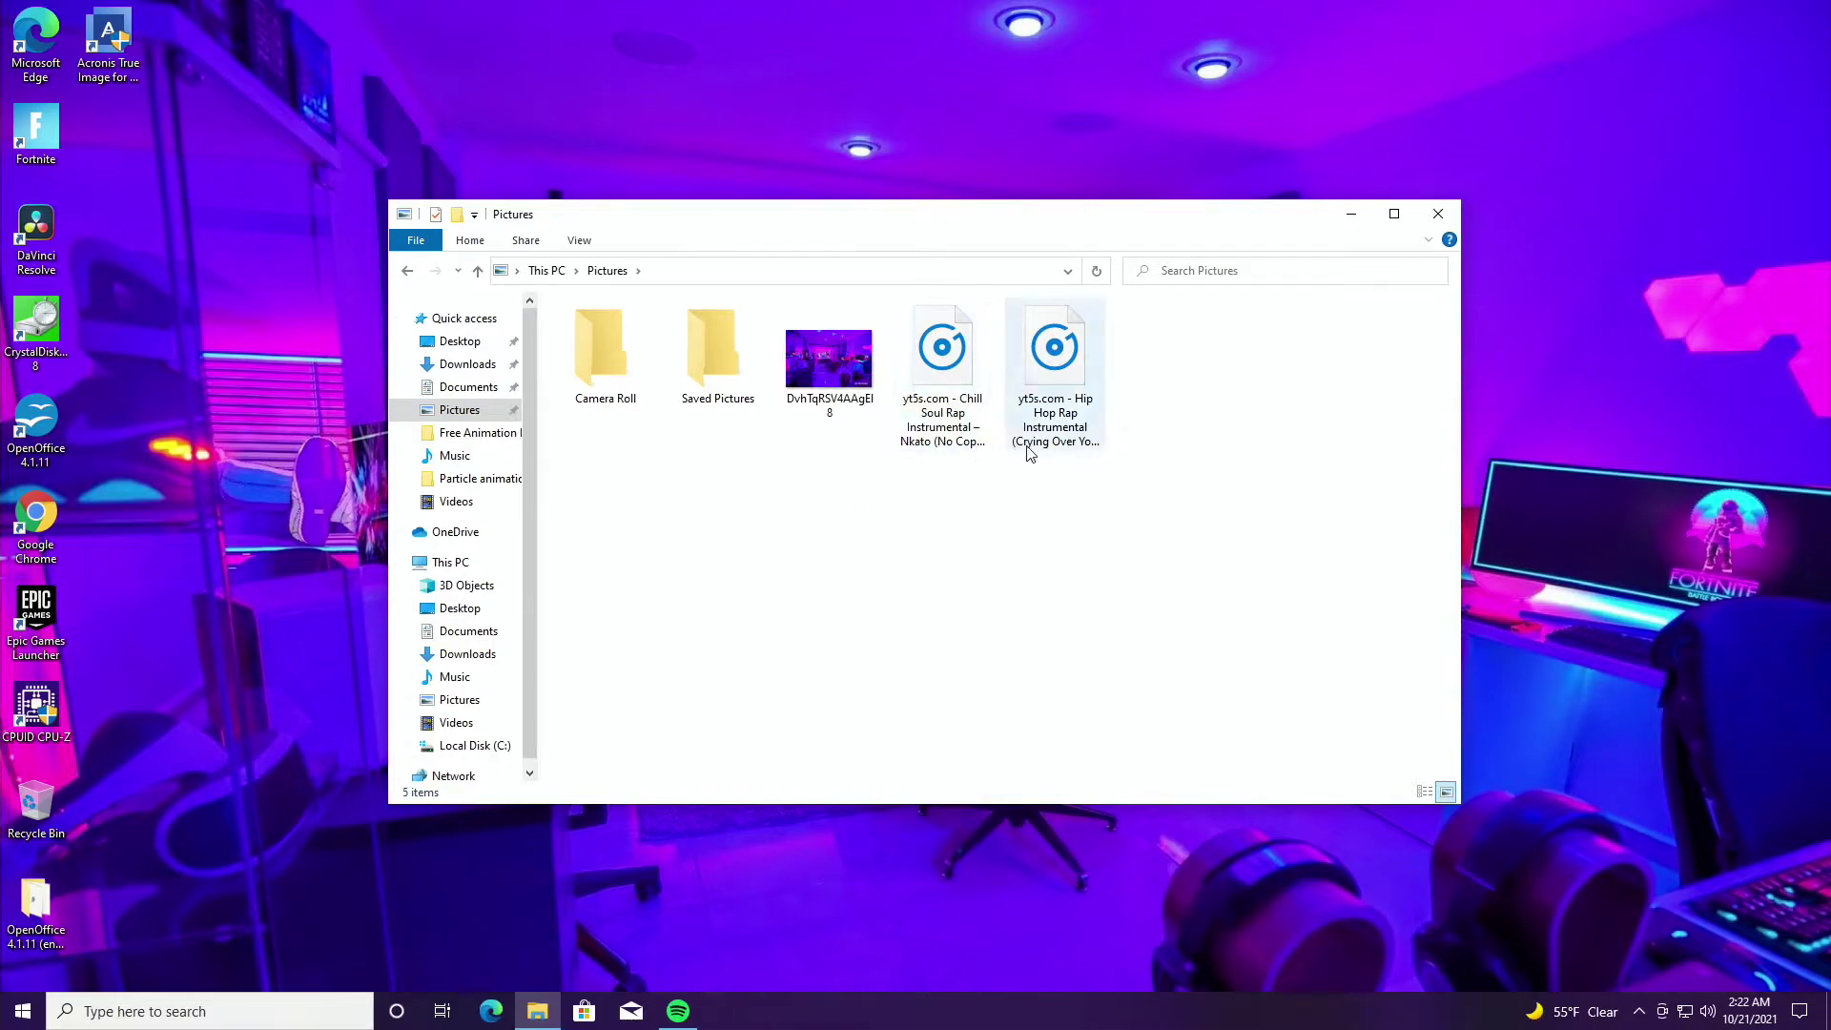
pyautogui.moveTo(1107, 482); pyautogui.dragTo(971, 438)
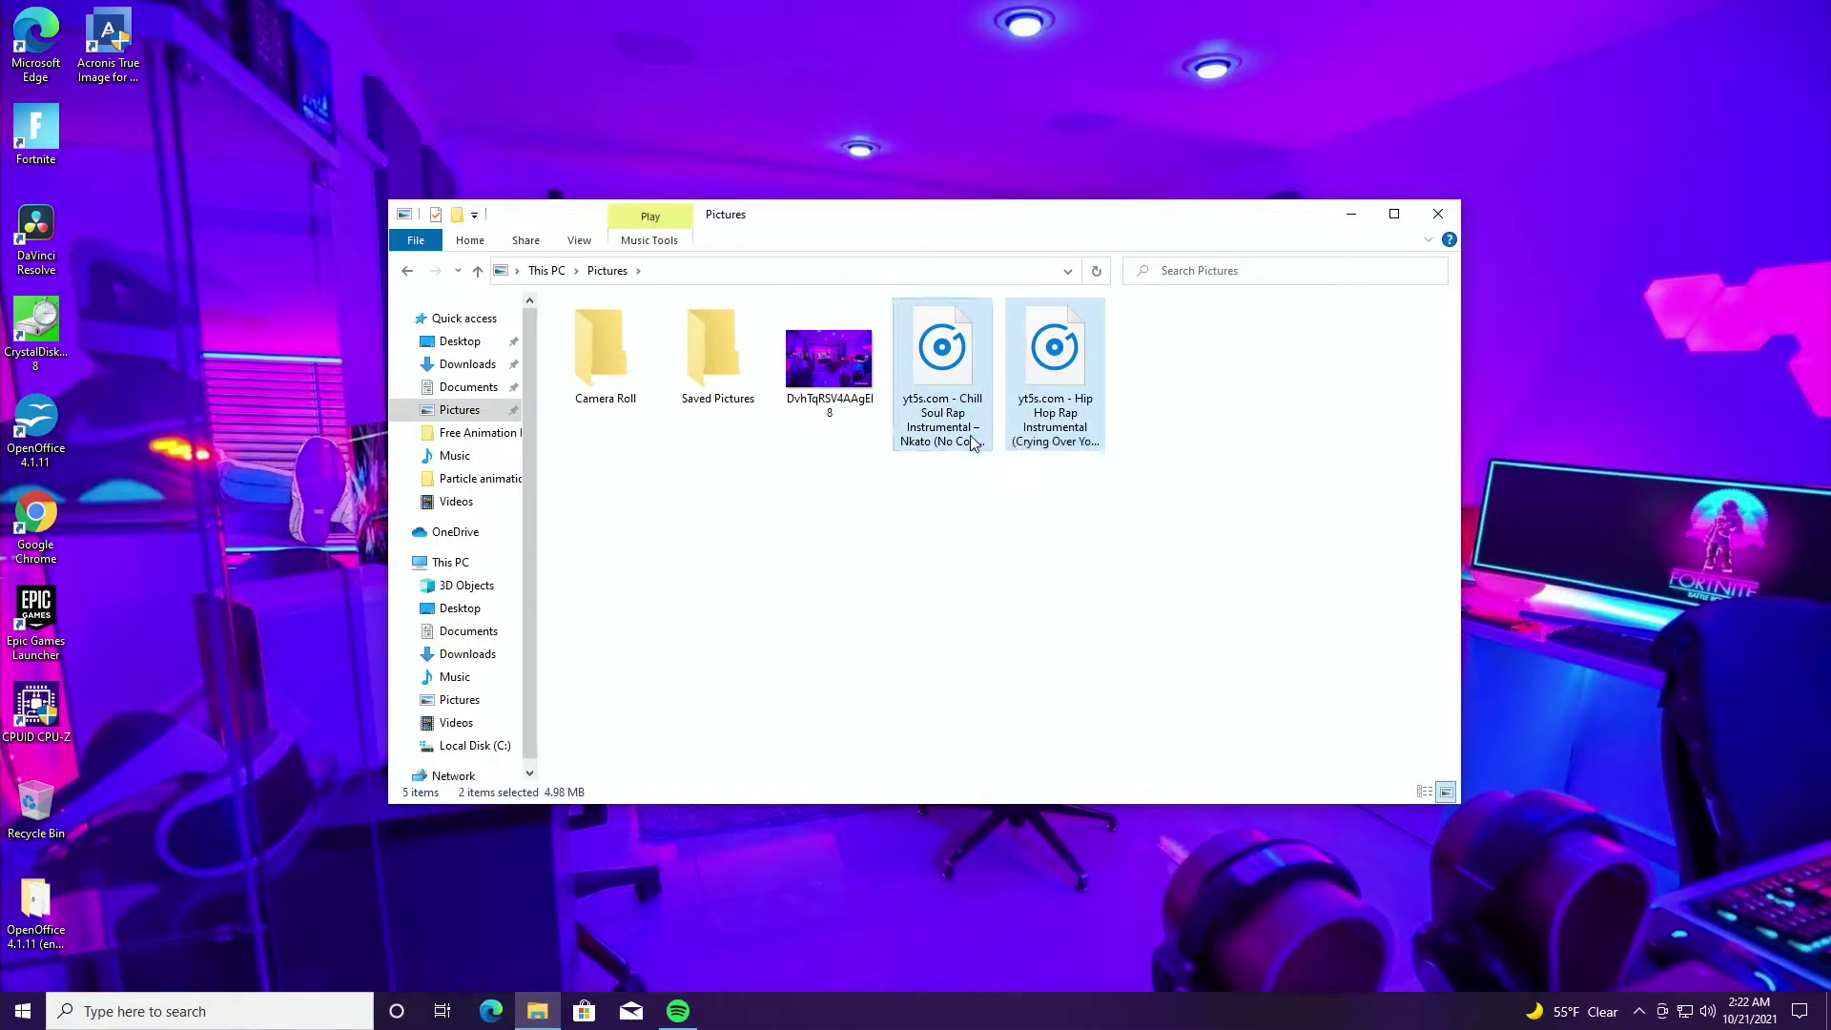
pyautogui.click(1156, 419)
pyautogui.moveTo(1163, 402); pyautogui.dragTo(925, 481)
pyautogui.moveTo(940, 370); pyautogui.dragTo(509, 462)
# - Open the Music folder and widen the Name column to show more of the track names
pyautogui.click(492, 459)
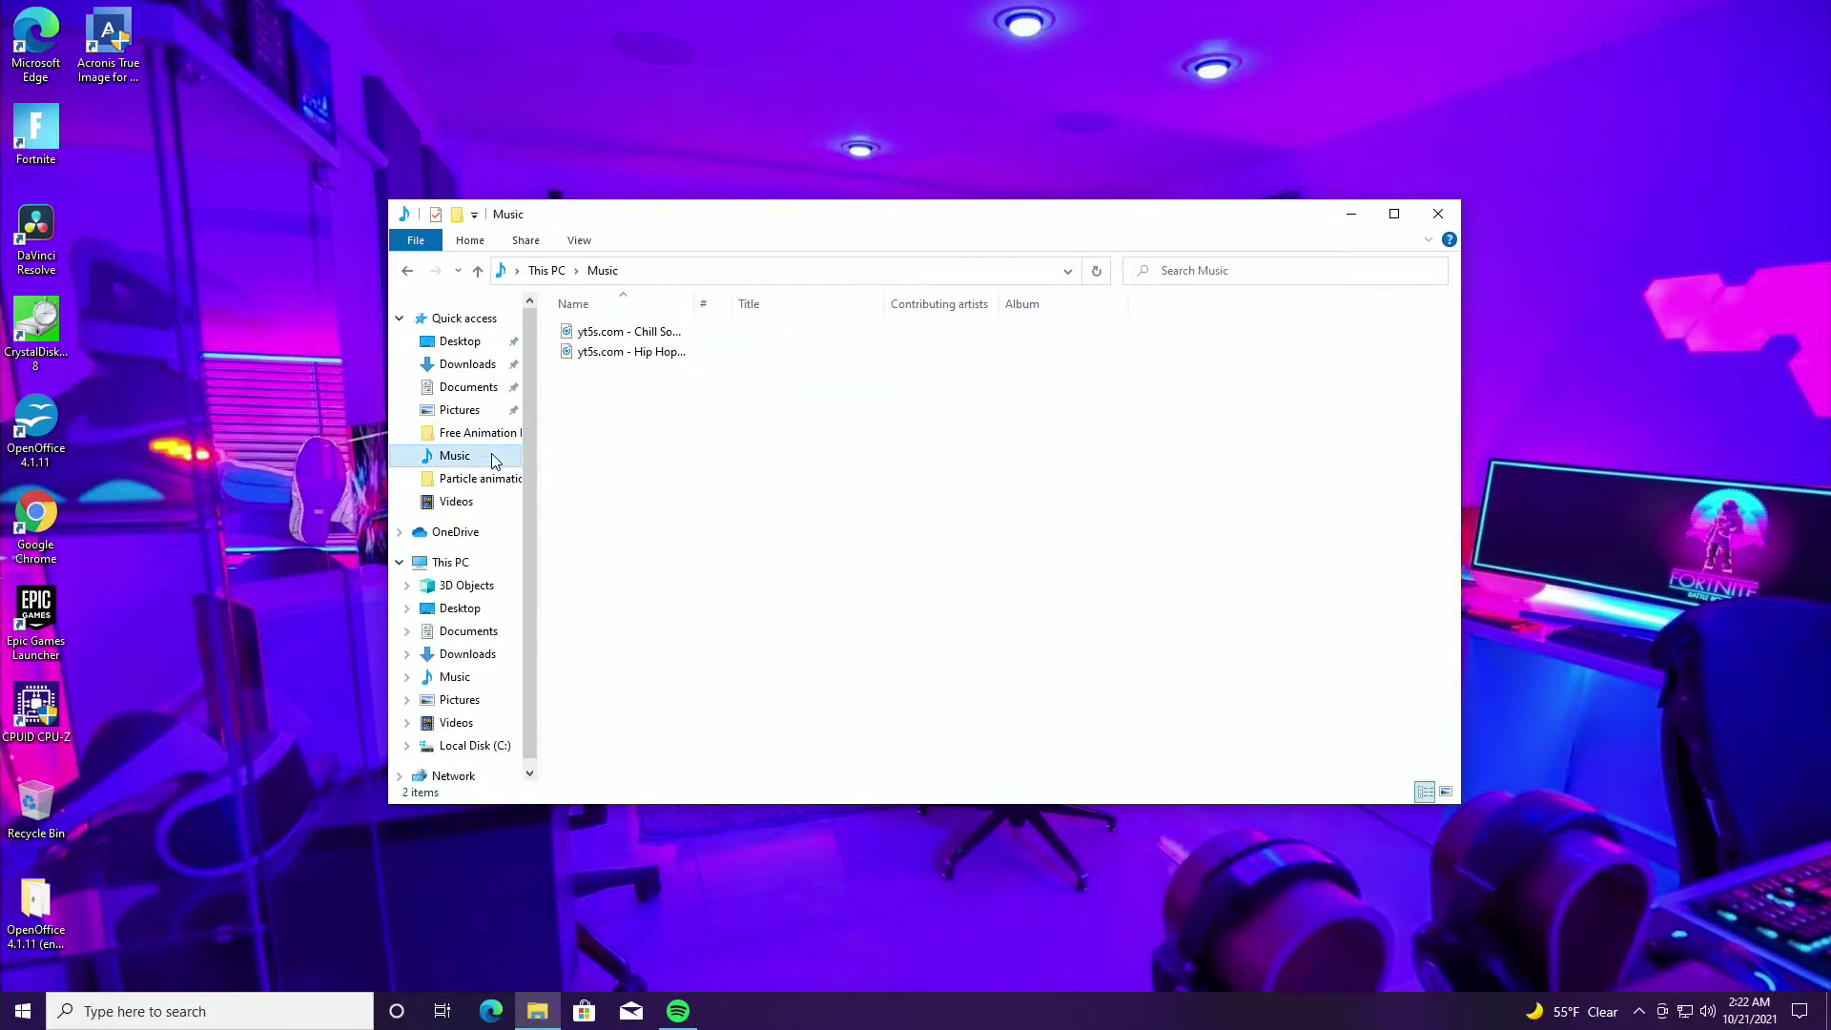
pyautogui.click(683, 354)
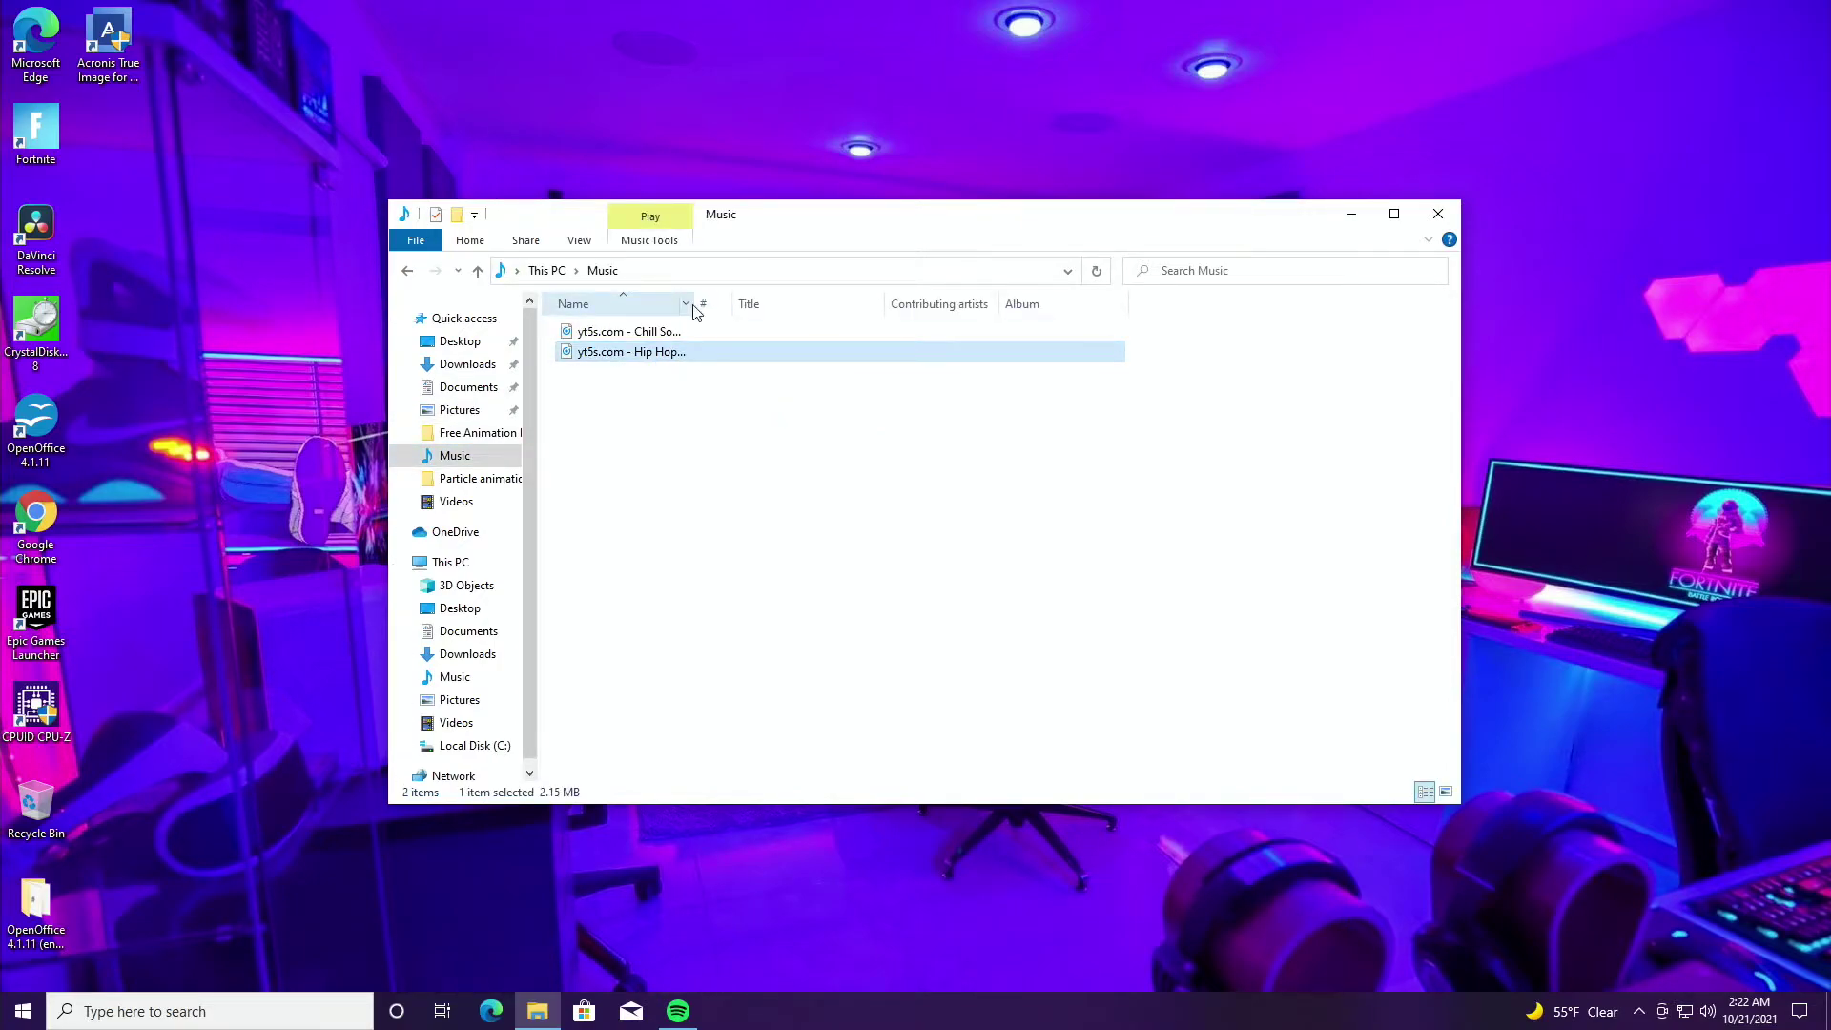
pyautogui.moveTo(692, 303); pyautogui.dragTo(969, 303)
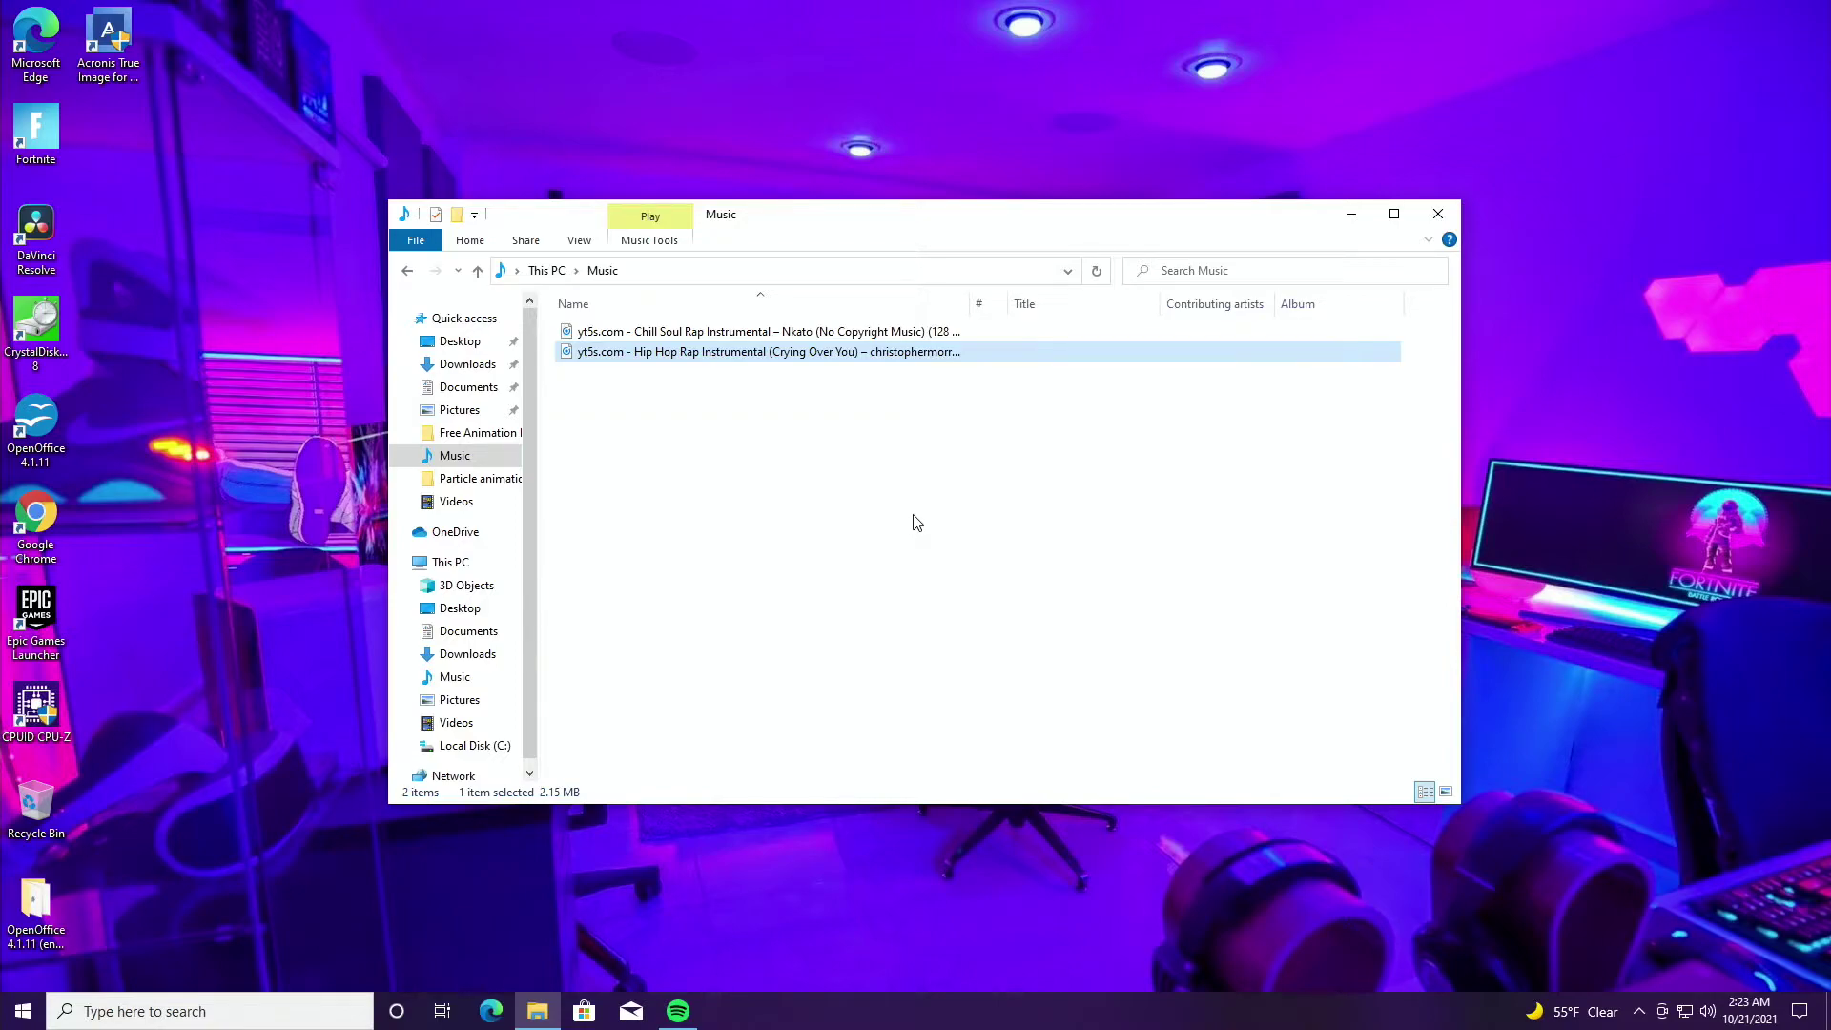
# - Open the Particle animation effect 10 folder and select its particle animation video file
pyautogui.click(501, 499)
pyautogui.click(495, 481)
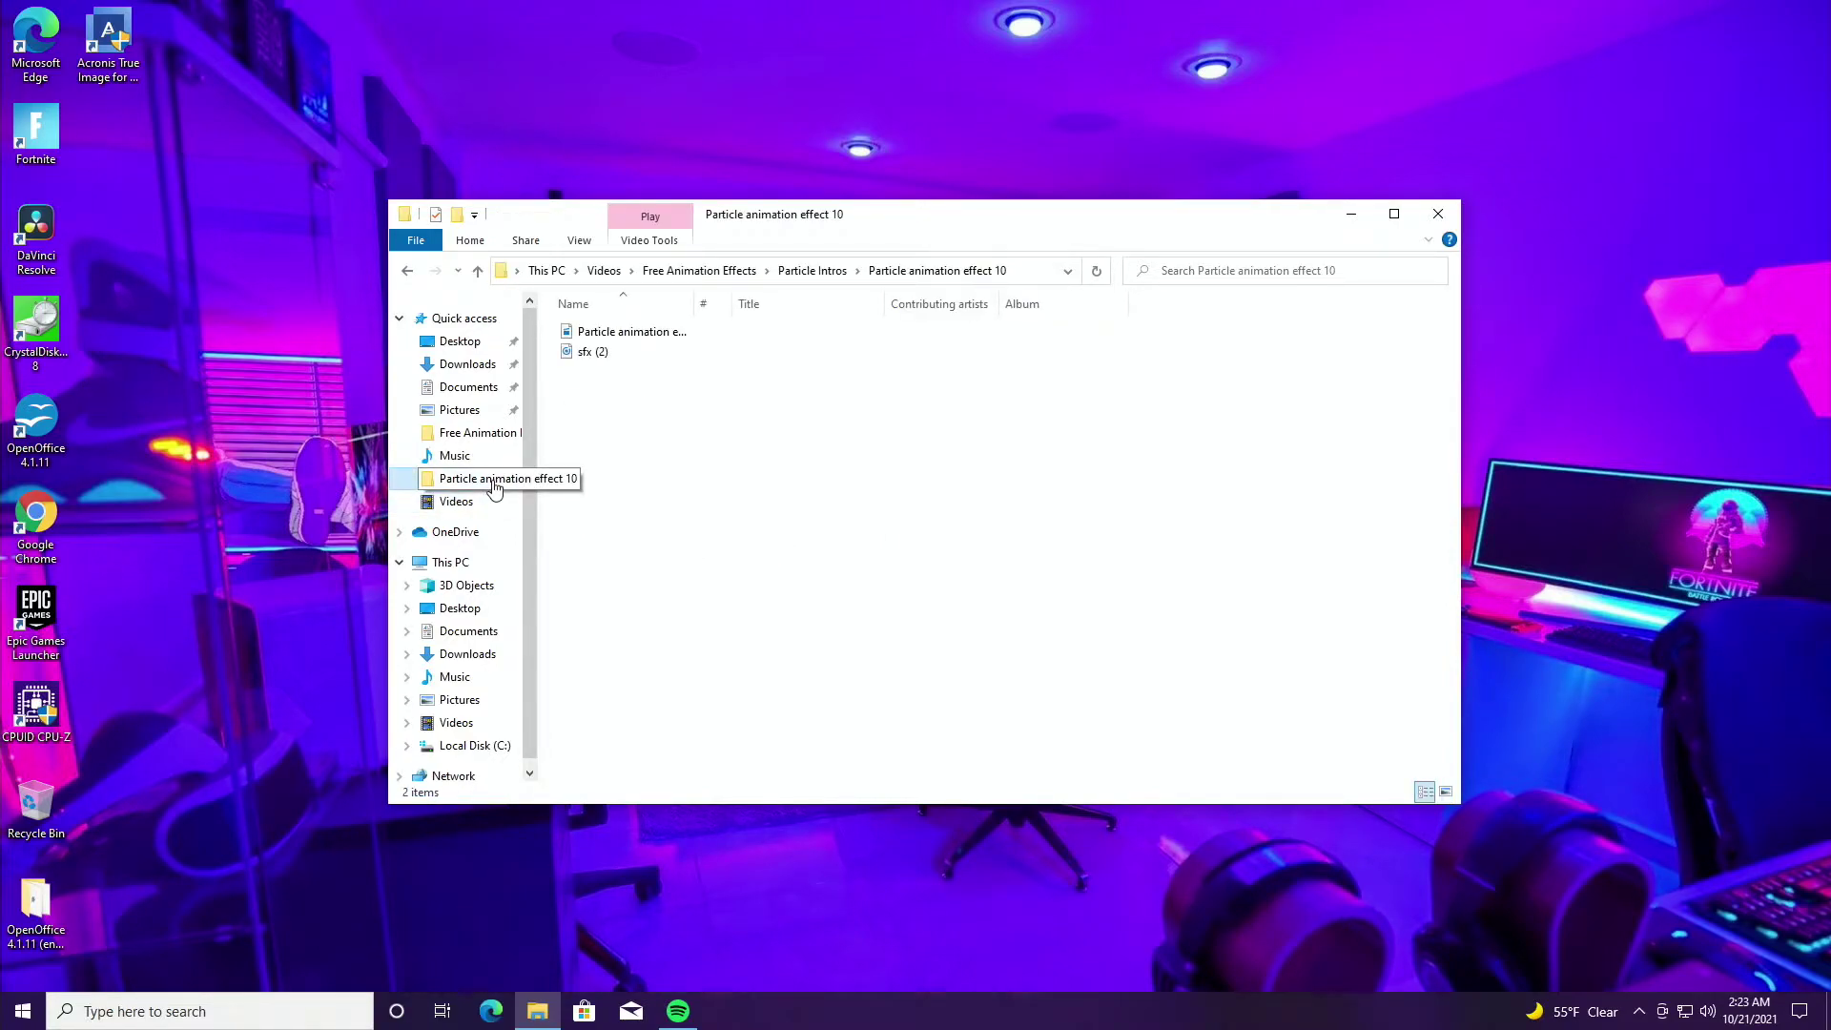
pyautogui.click(623, 335)
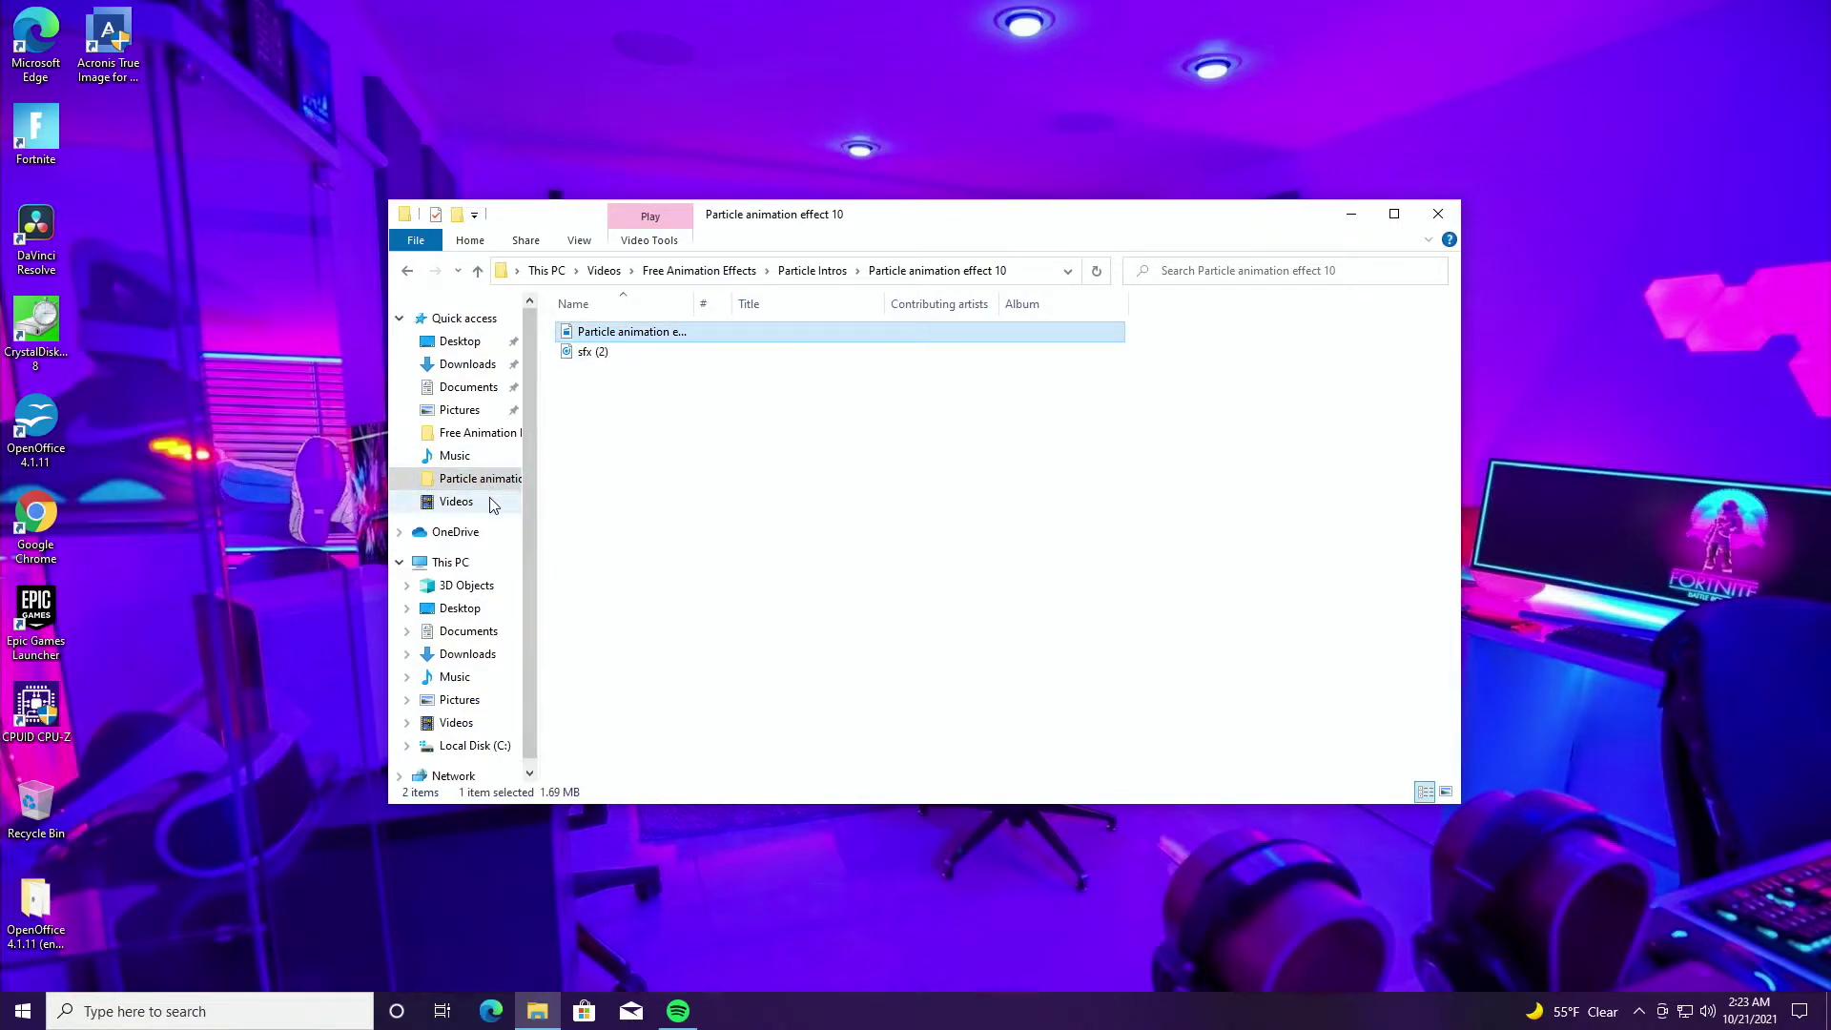
# - Play the RENDER 1920x1080_1 video from the Free Animation Effects folder in Videos, and close the player
pyautogui.click(456, 502)
pyautogui.doubleClick(636, 395)
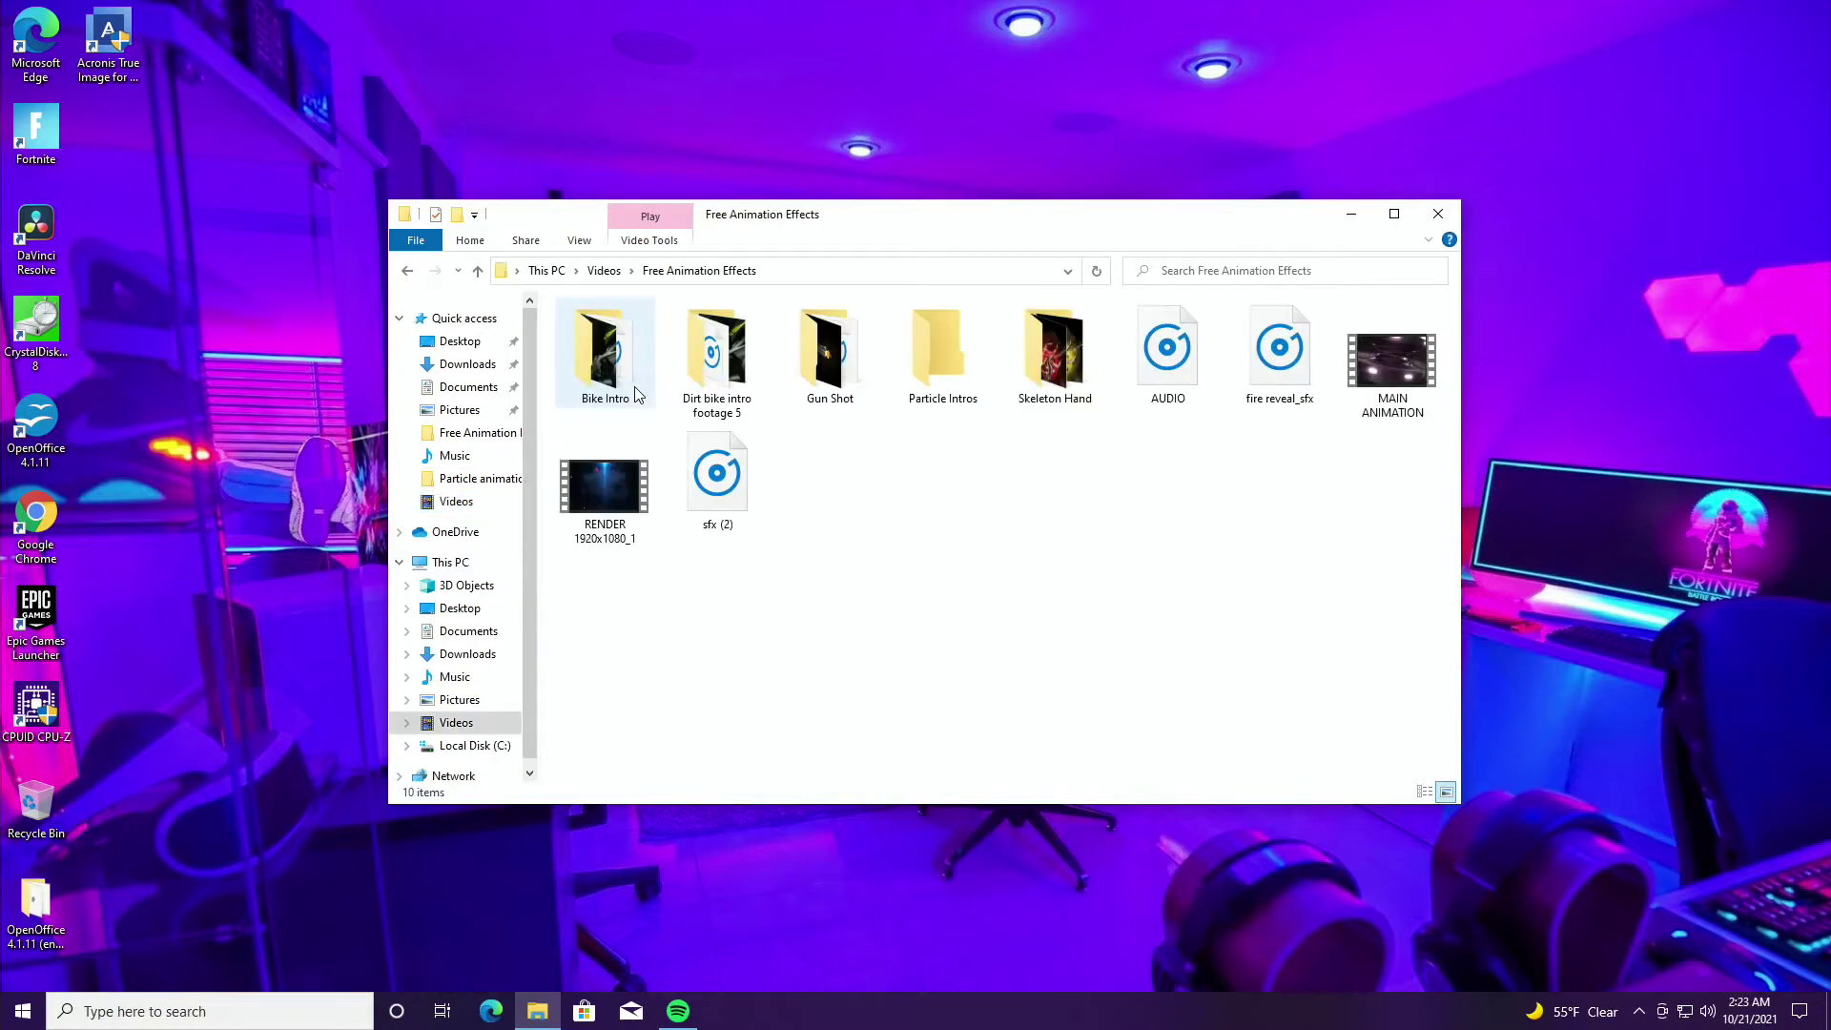
pyautogui.doubleClick(652, 490)
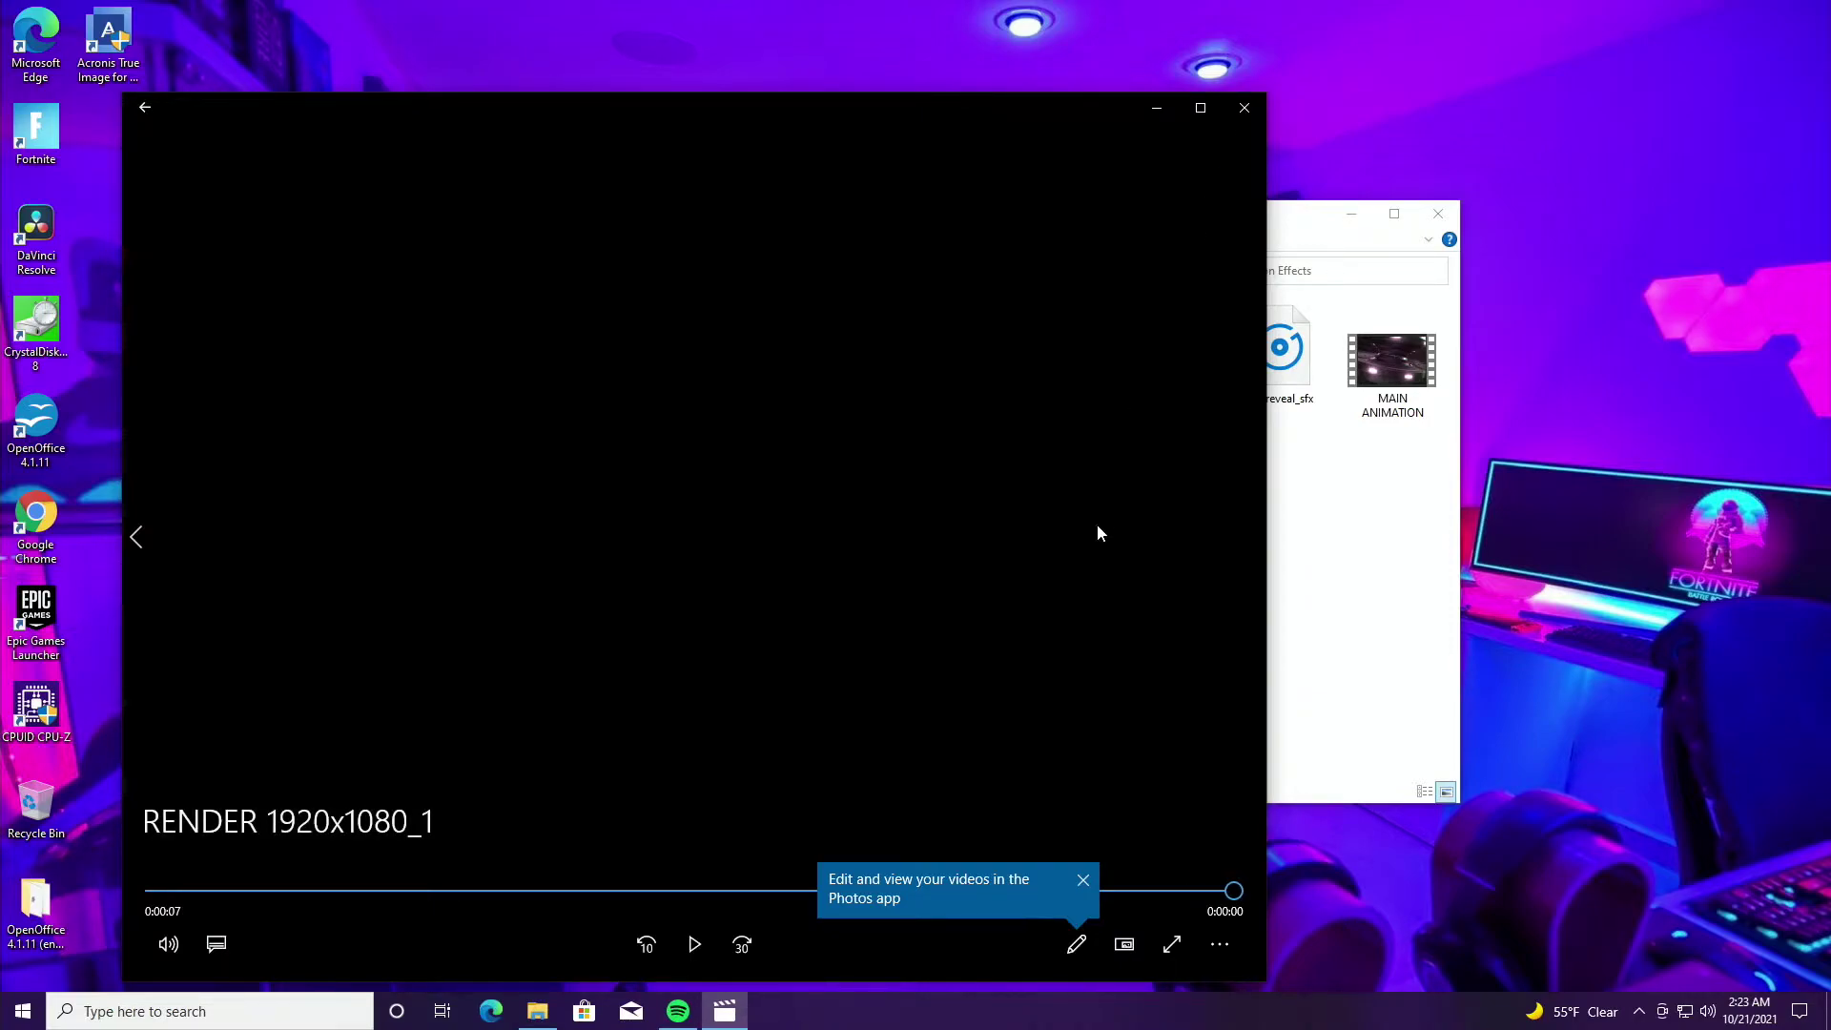
pyautogui.click(1244, 108)
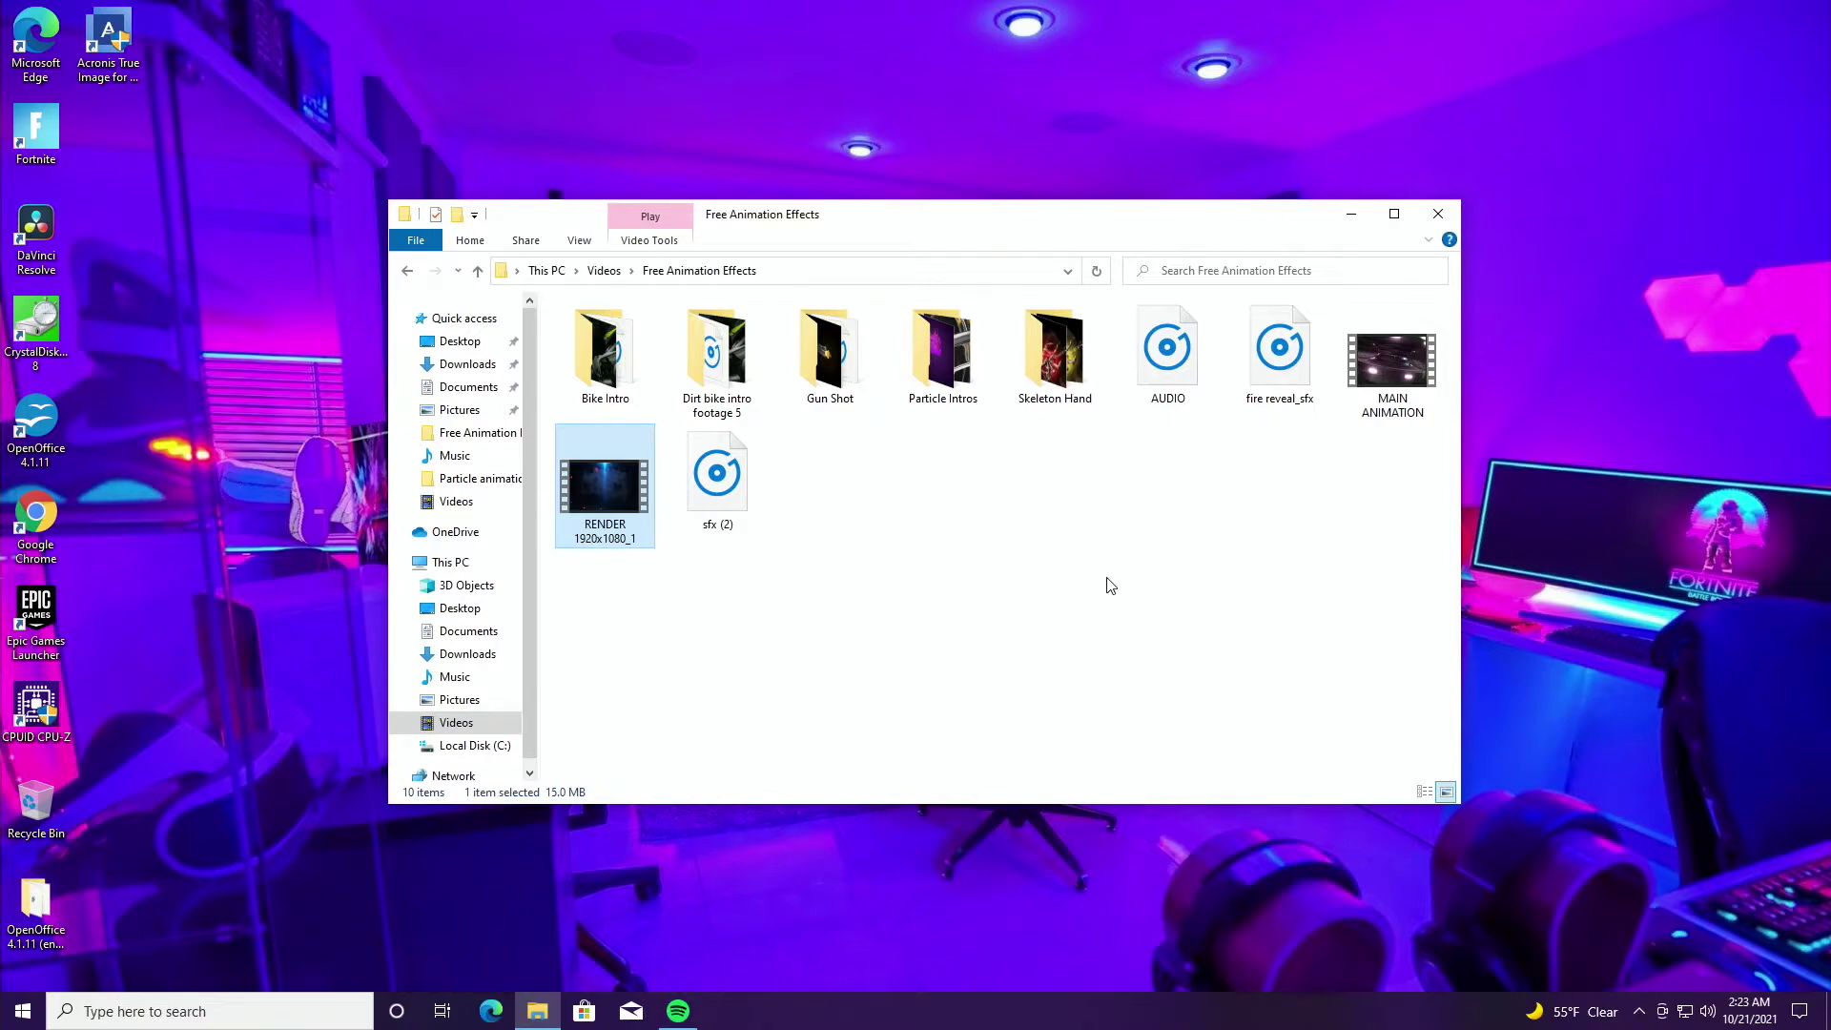
# - Close the Free Animation Effects folder and launch CrystalDiskMark 8 with permission to make changes to the device
pyautogui.click(1438, 215)
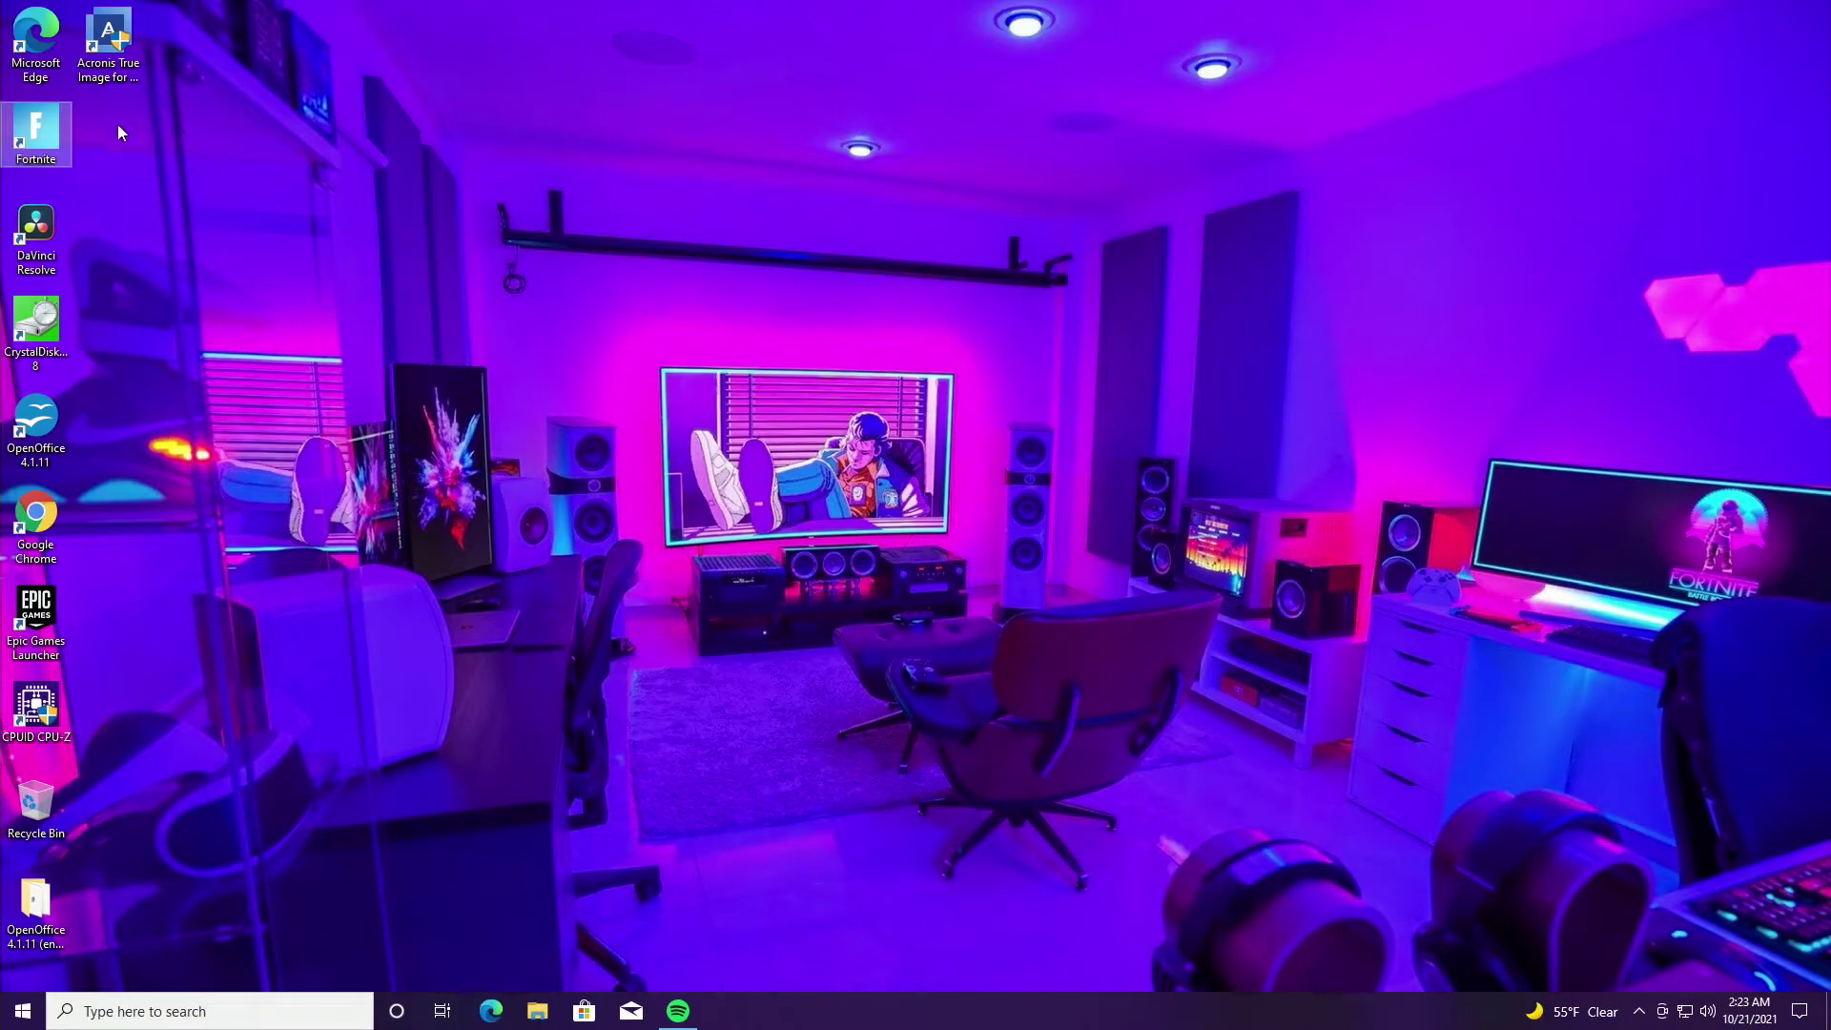
pyautogui.rightClick(59, 330)
pyautogui.click(105, 347)
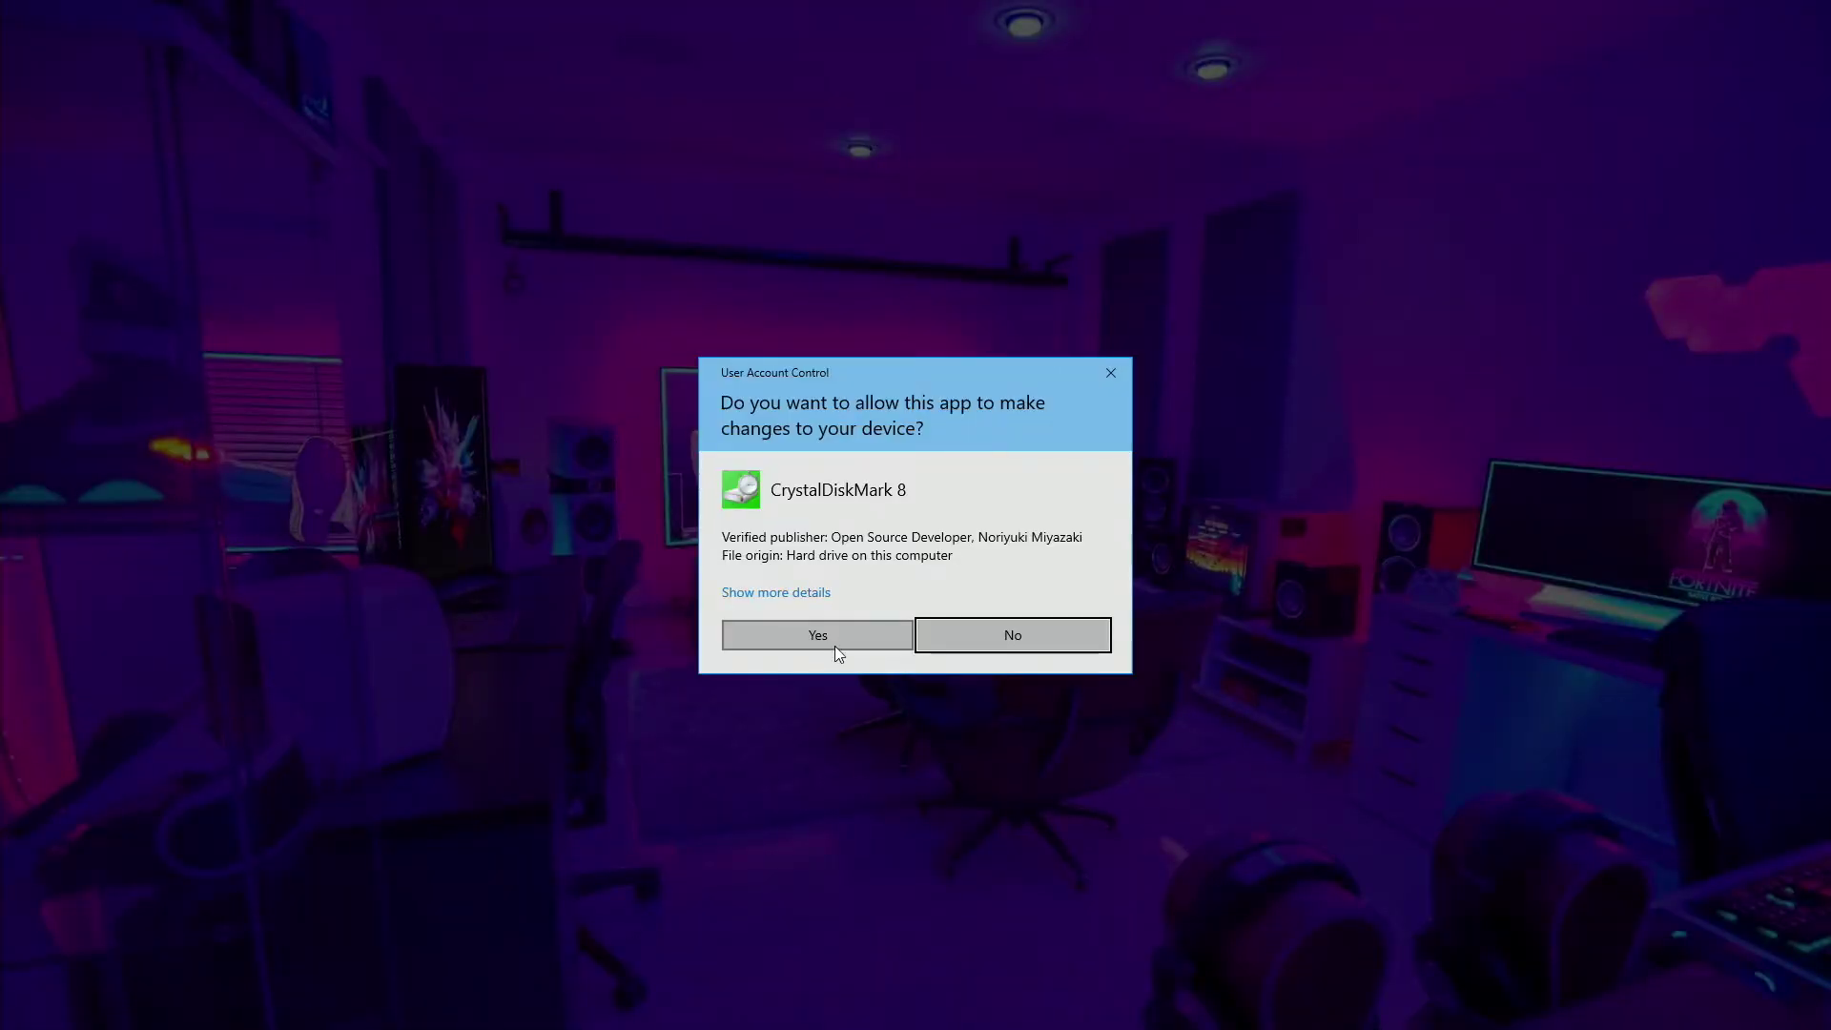
pyautogui.click(834, 645)
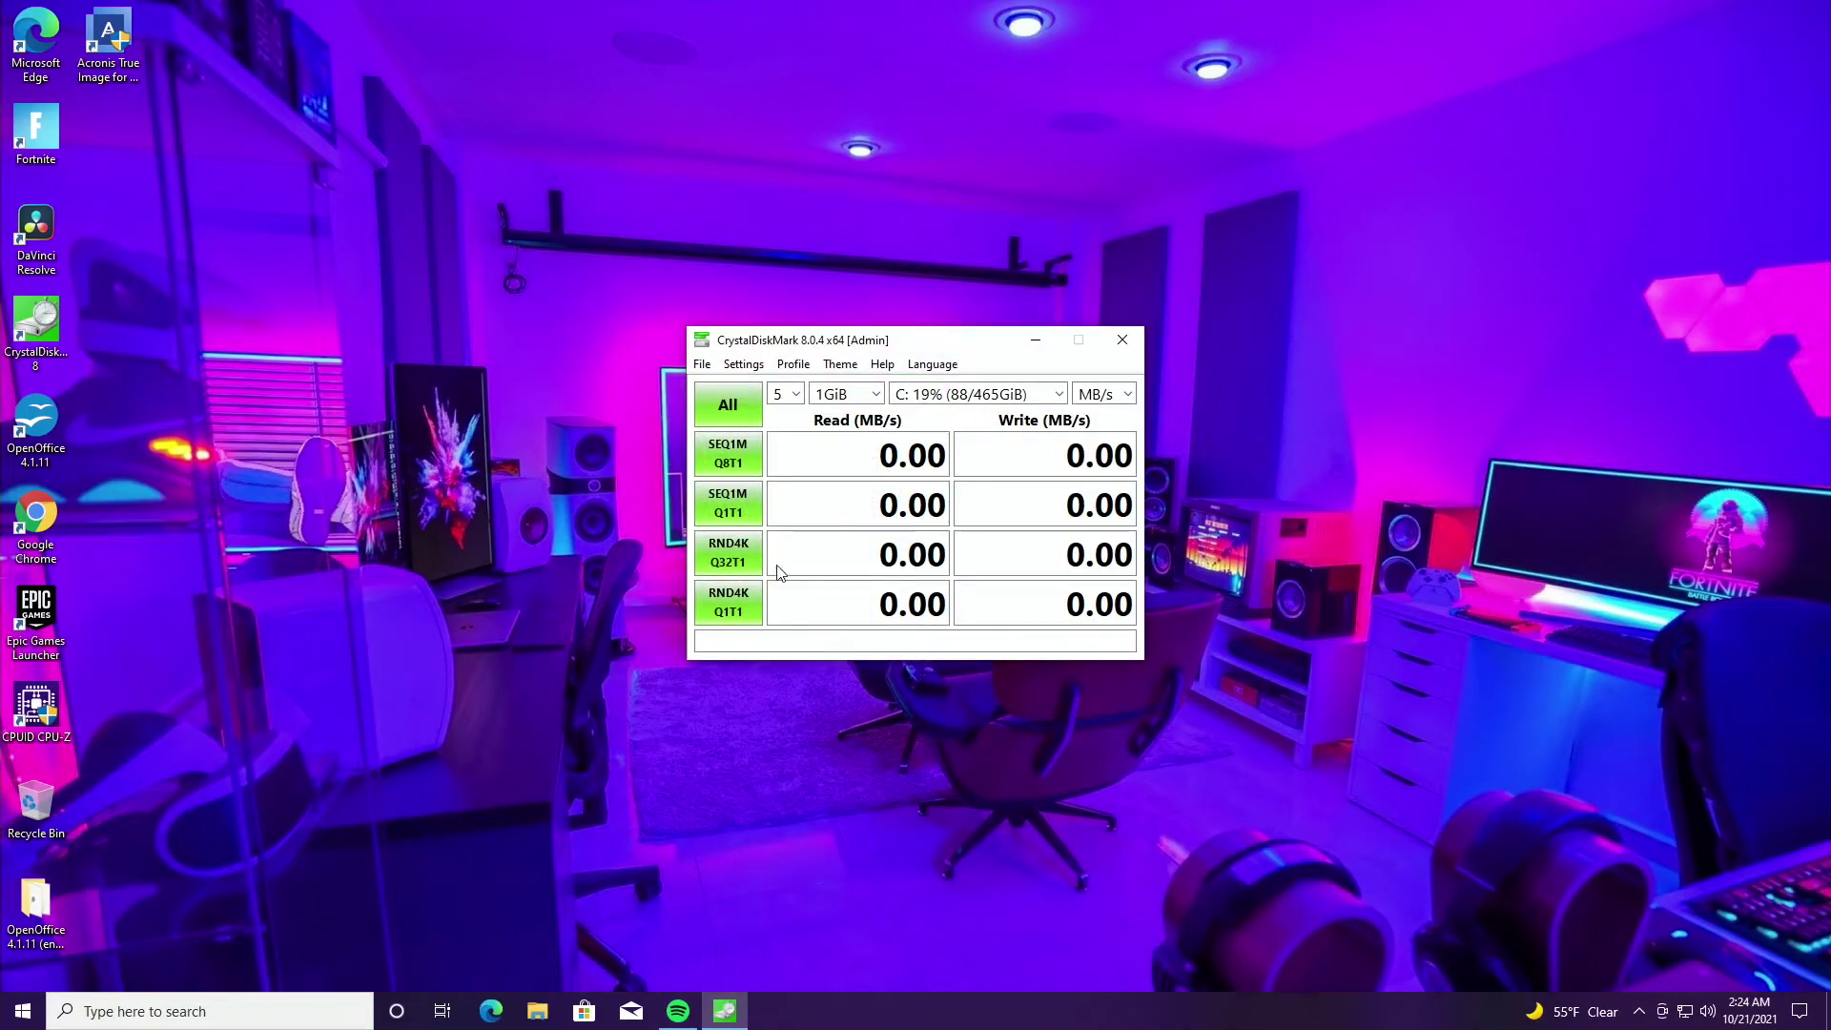
# - Run the SEQ1M Q8T1 read and write benchmark on drive C: with 5 passes of 1GiB, and close CrystalDiskMark
pyautogui.click(751, 456)
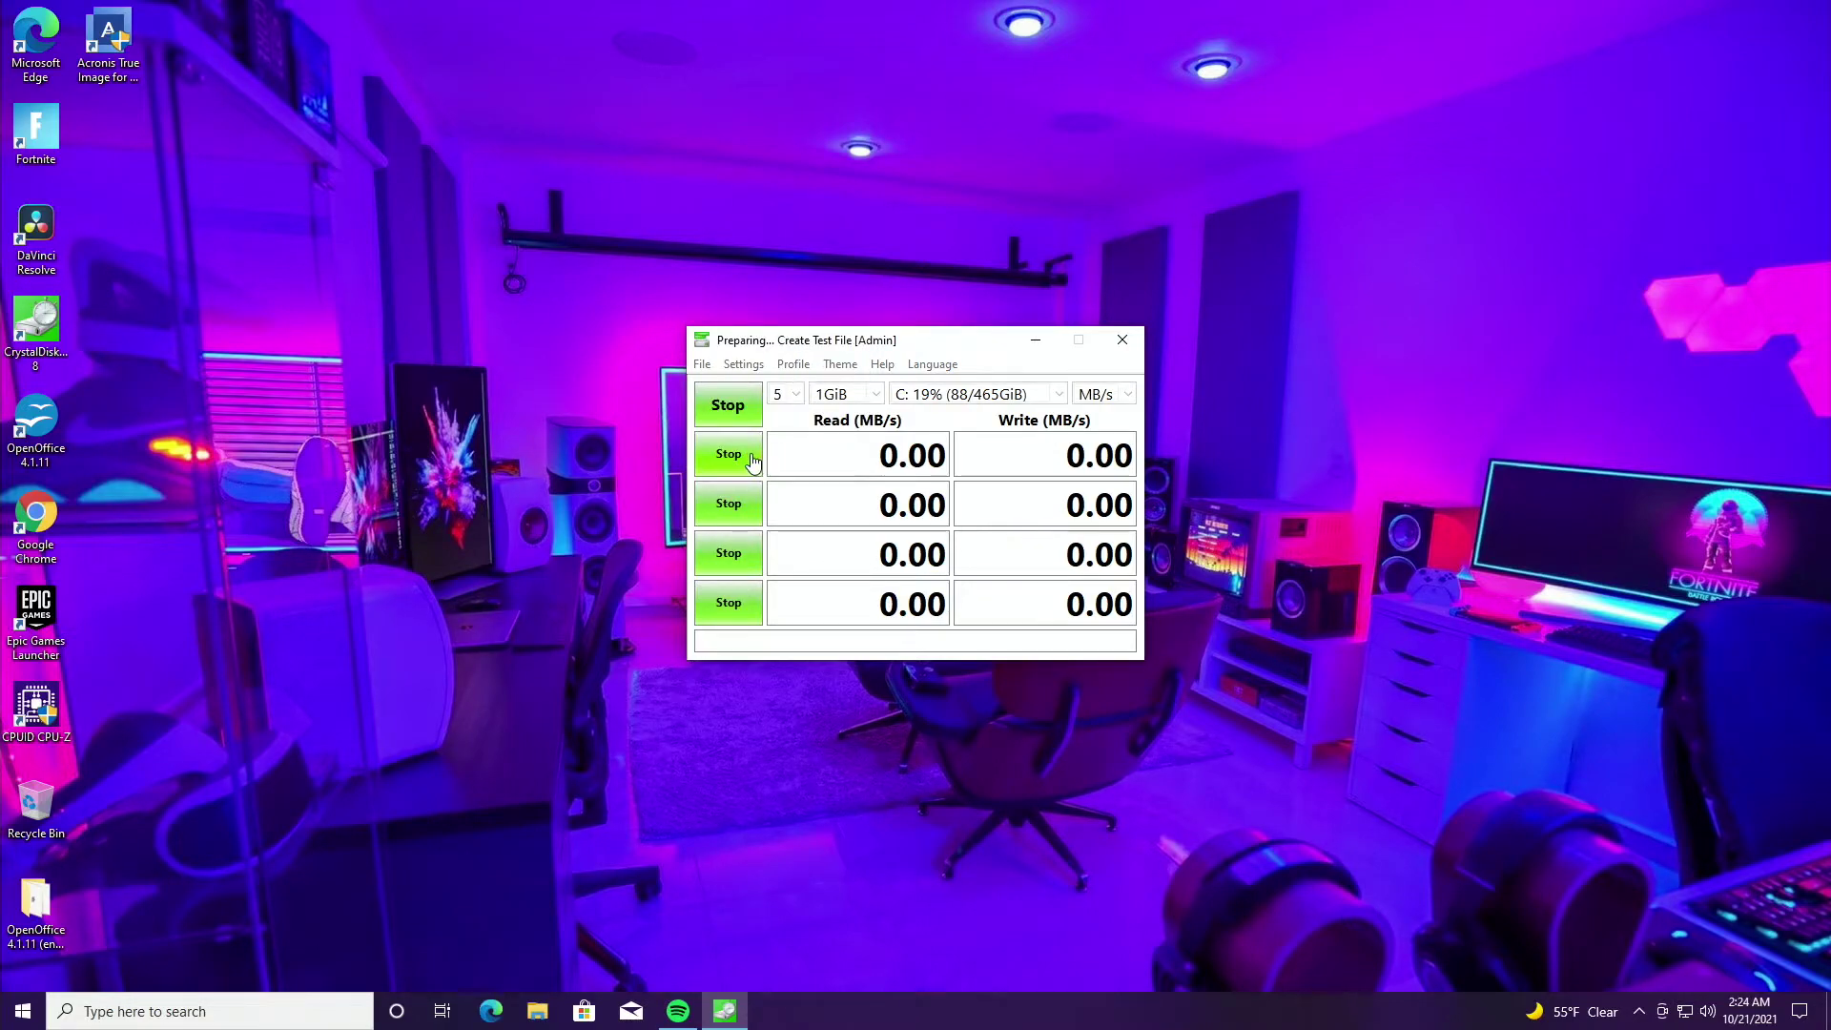
pyautogui.click(752, 457)
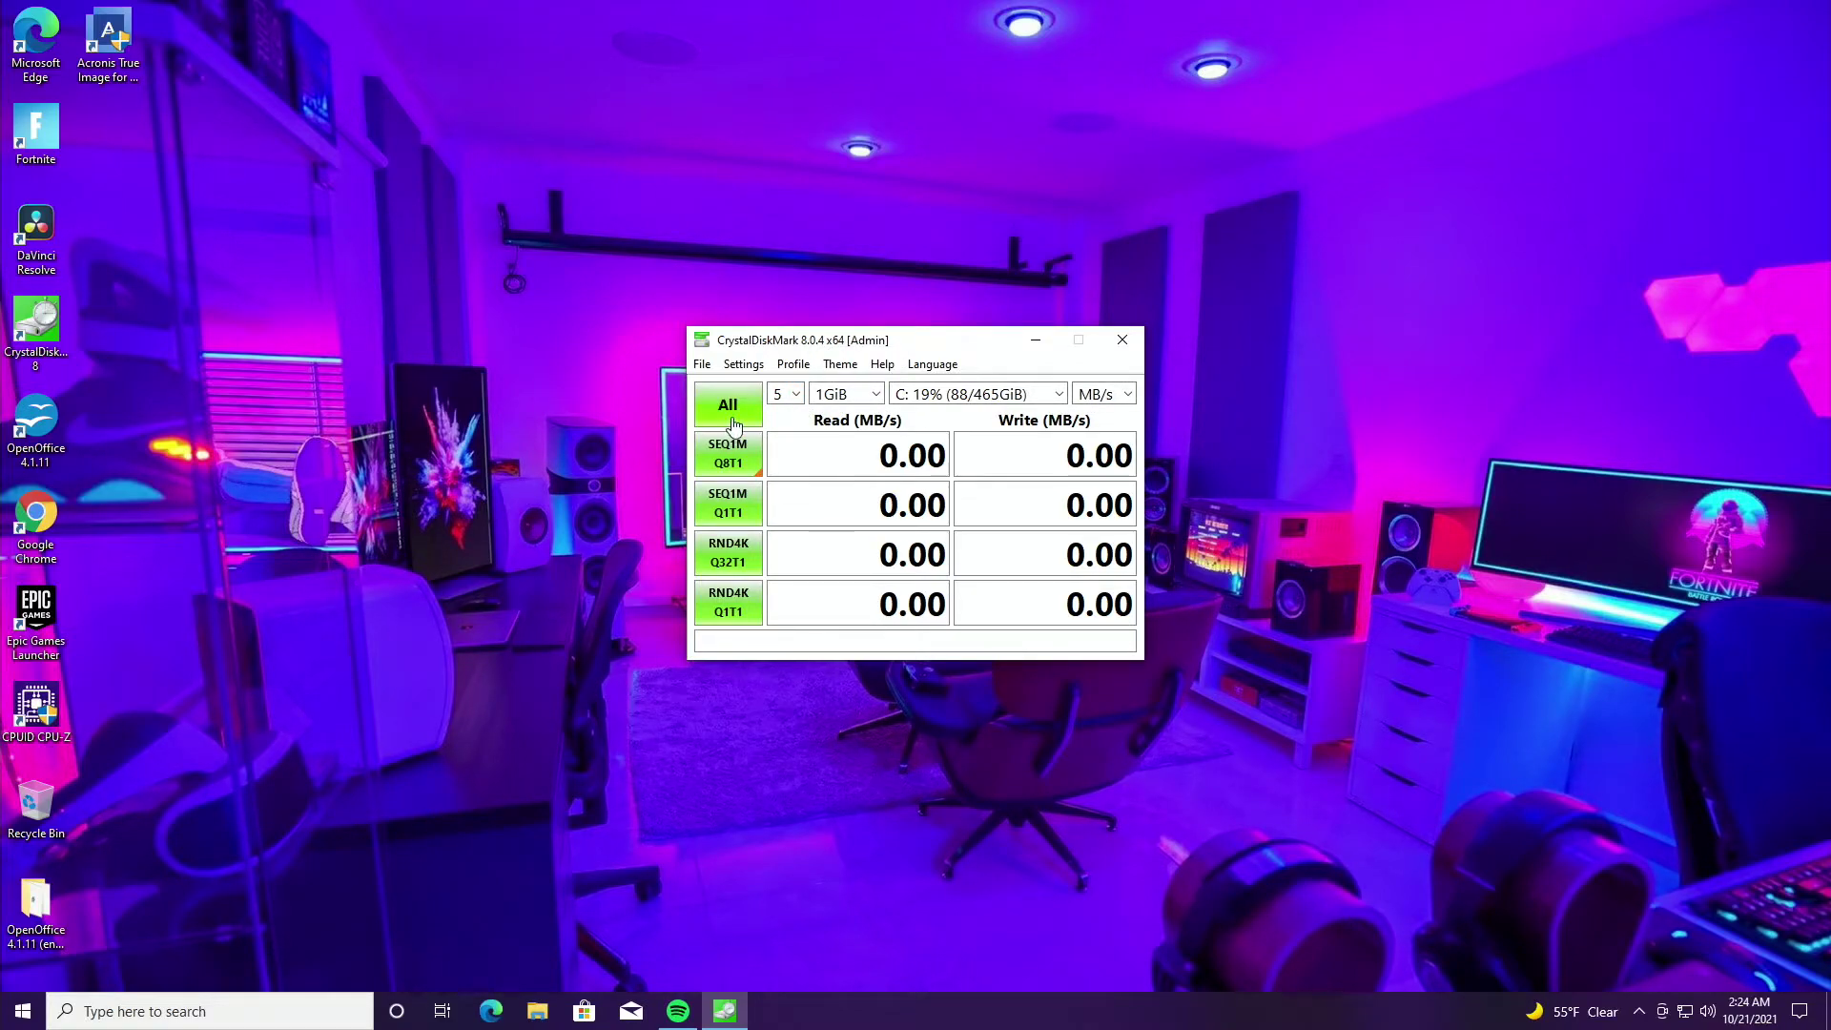
pyautogui.click(751, 464)
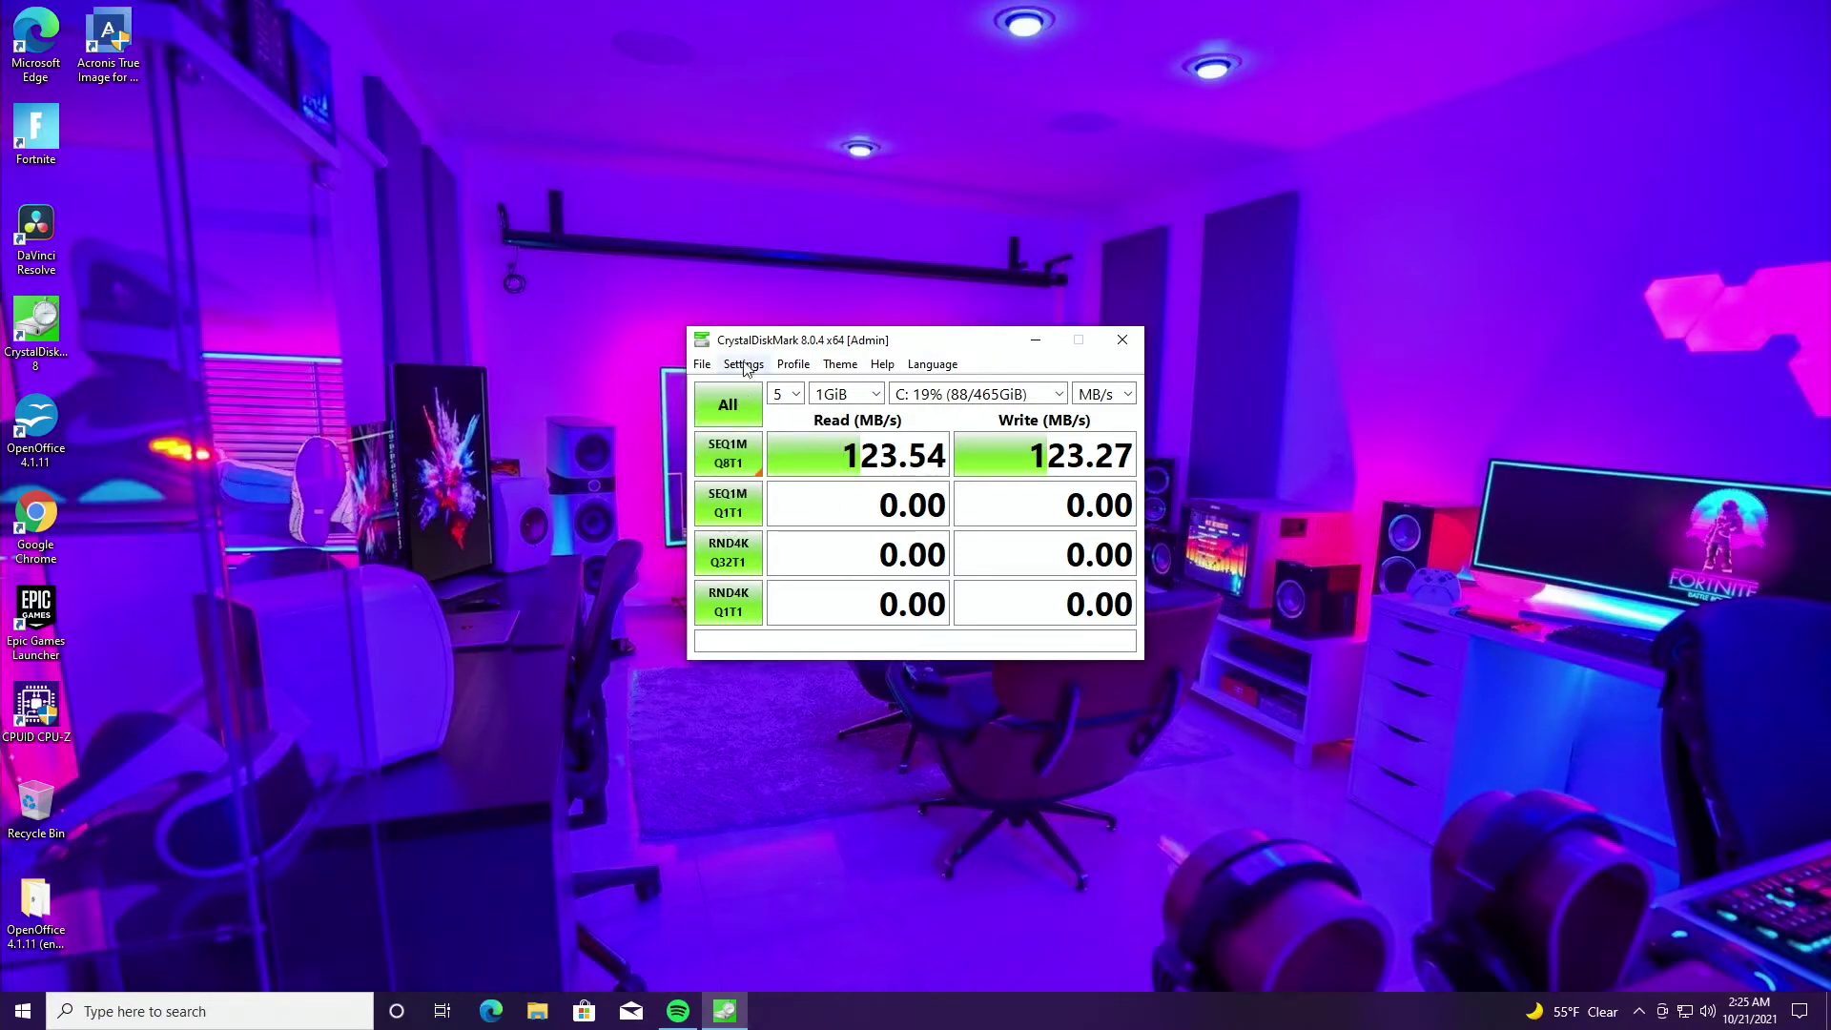
pyautogui.click(1123, 339)
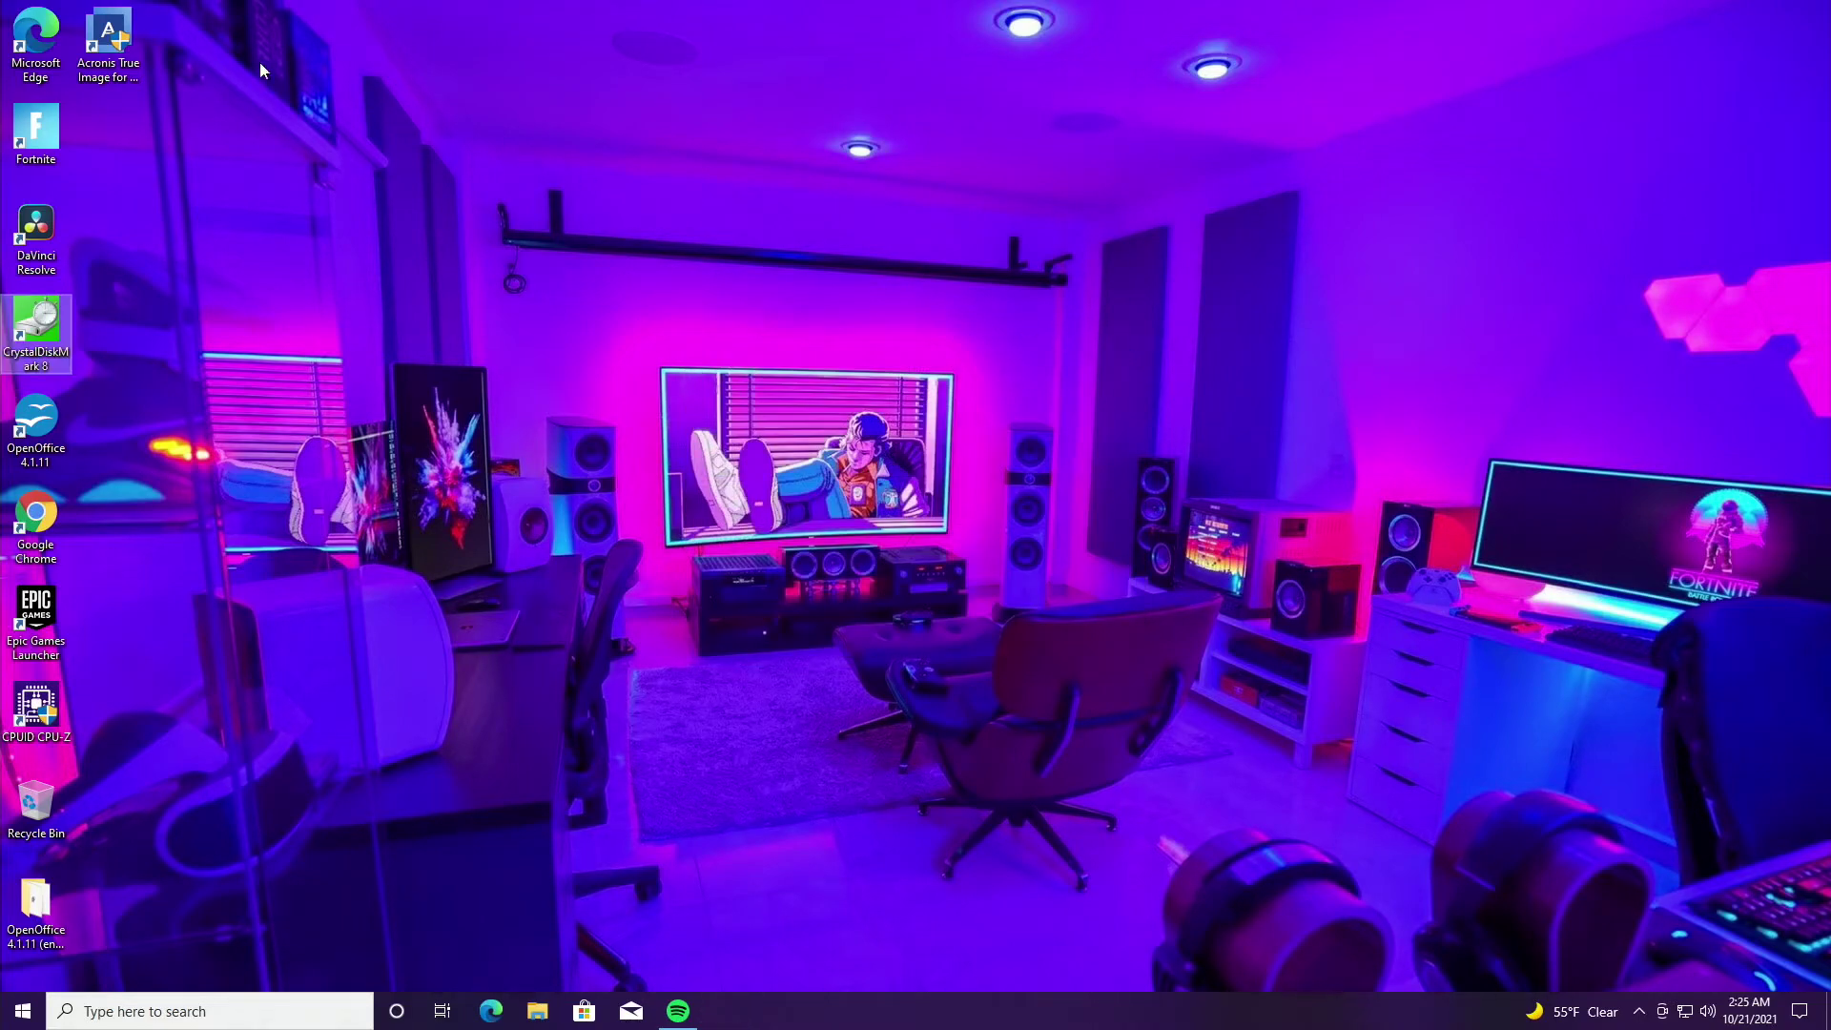
# - Launch Acronis True Image for Western Digital with device permission and set the Clone Disk Wizard to Manual clone mode
pyautogui.rightClick(139, 50)
pyautogui.click(198, 69)
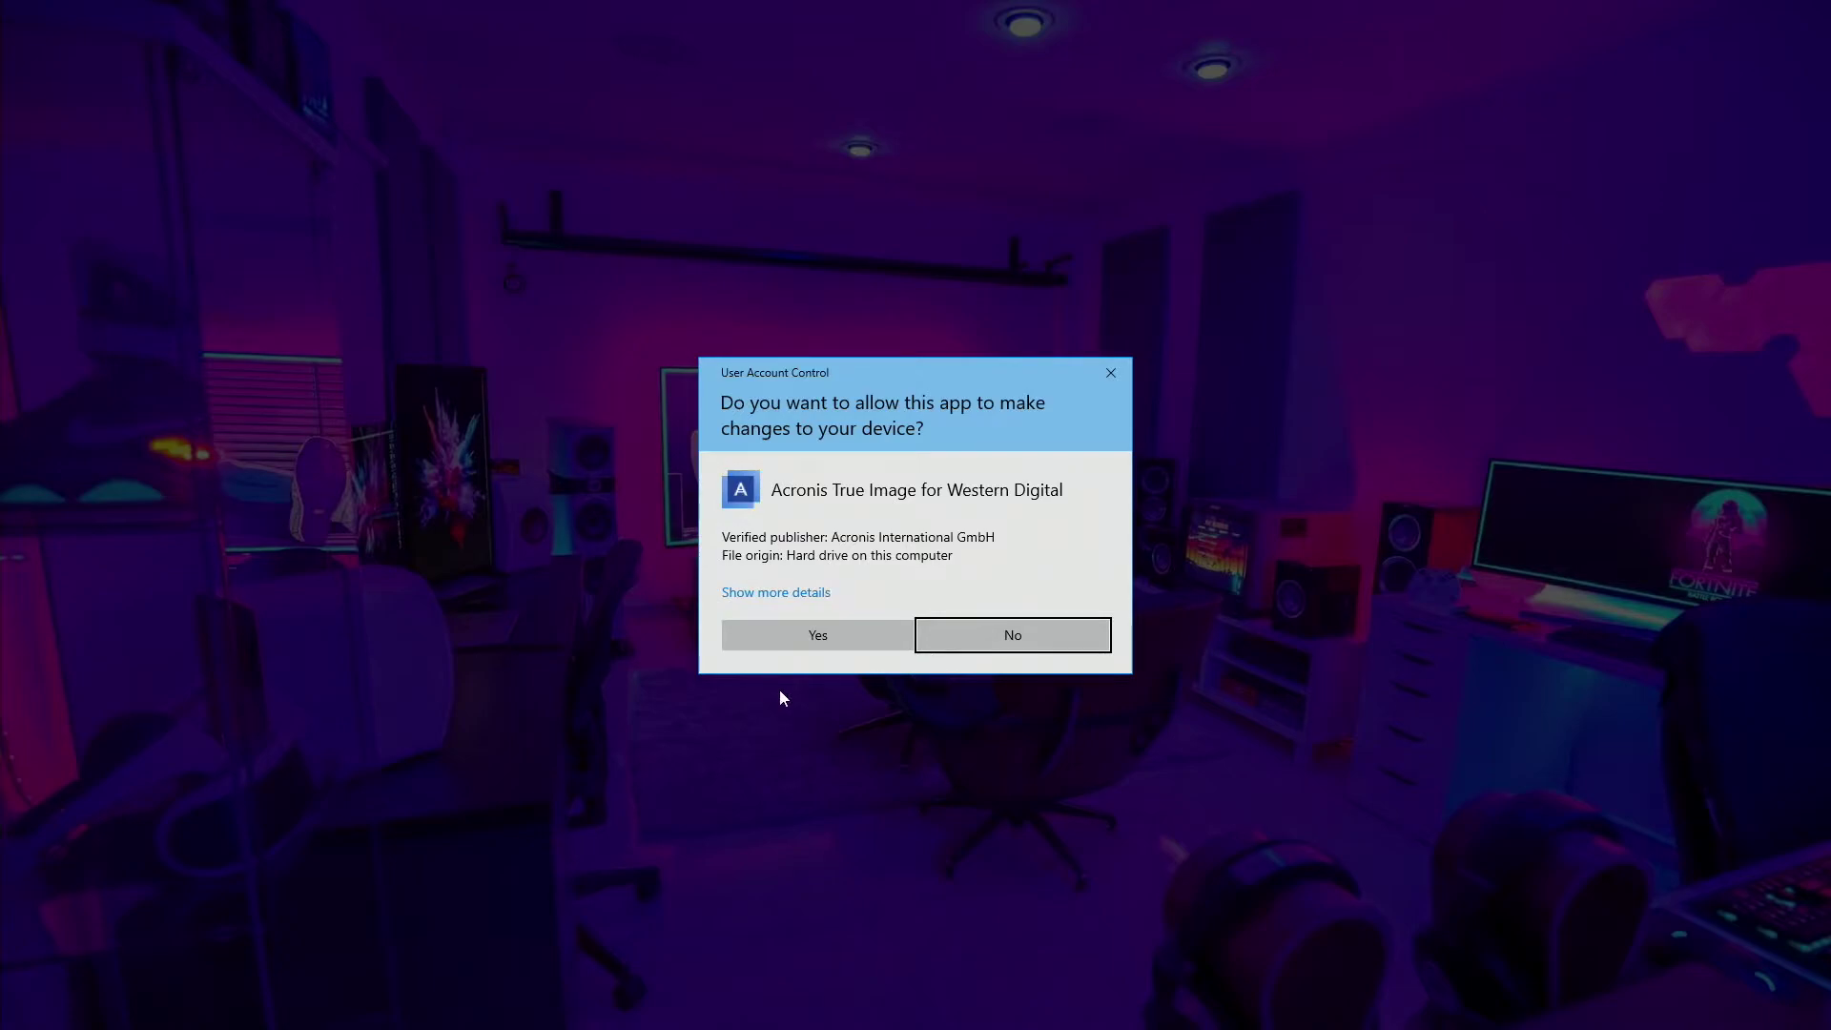
pyautogui.click(799, 644)
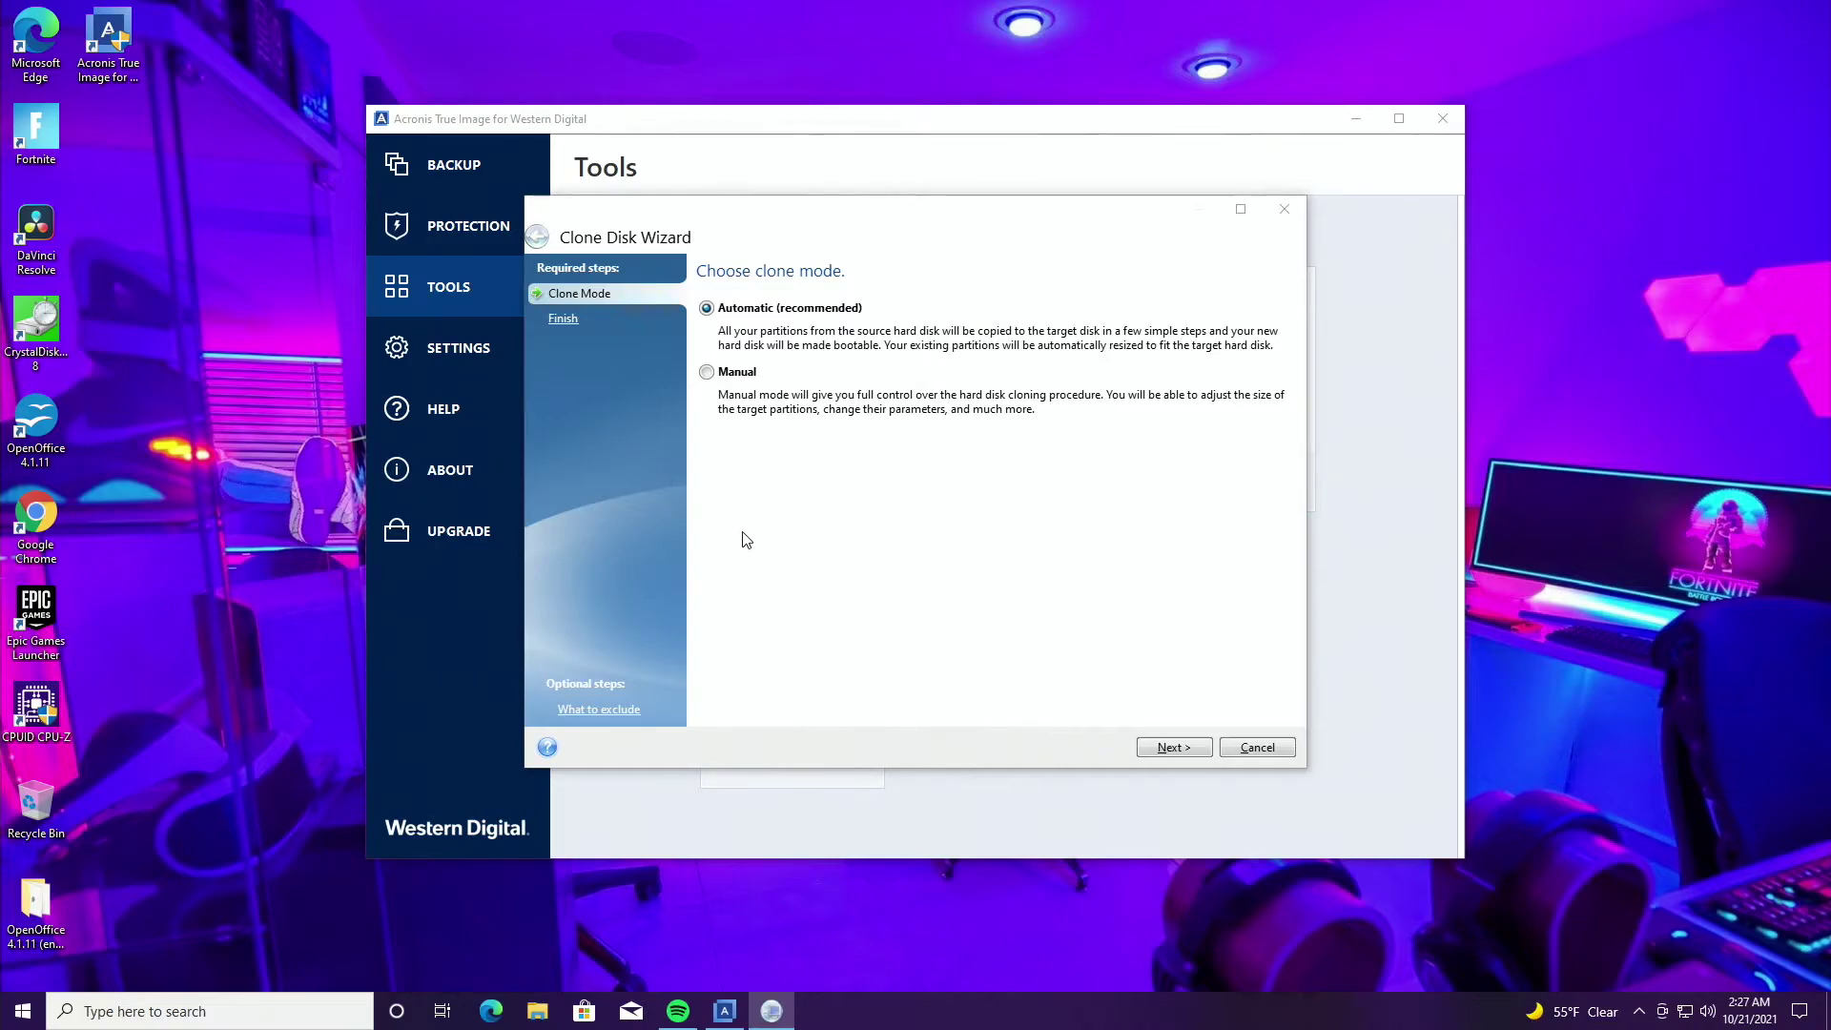
pyautogui.click(732, 376)
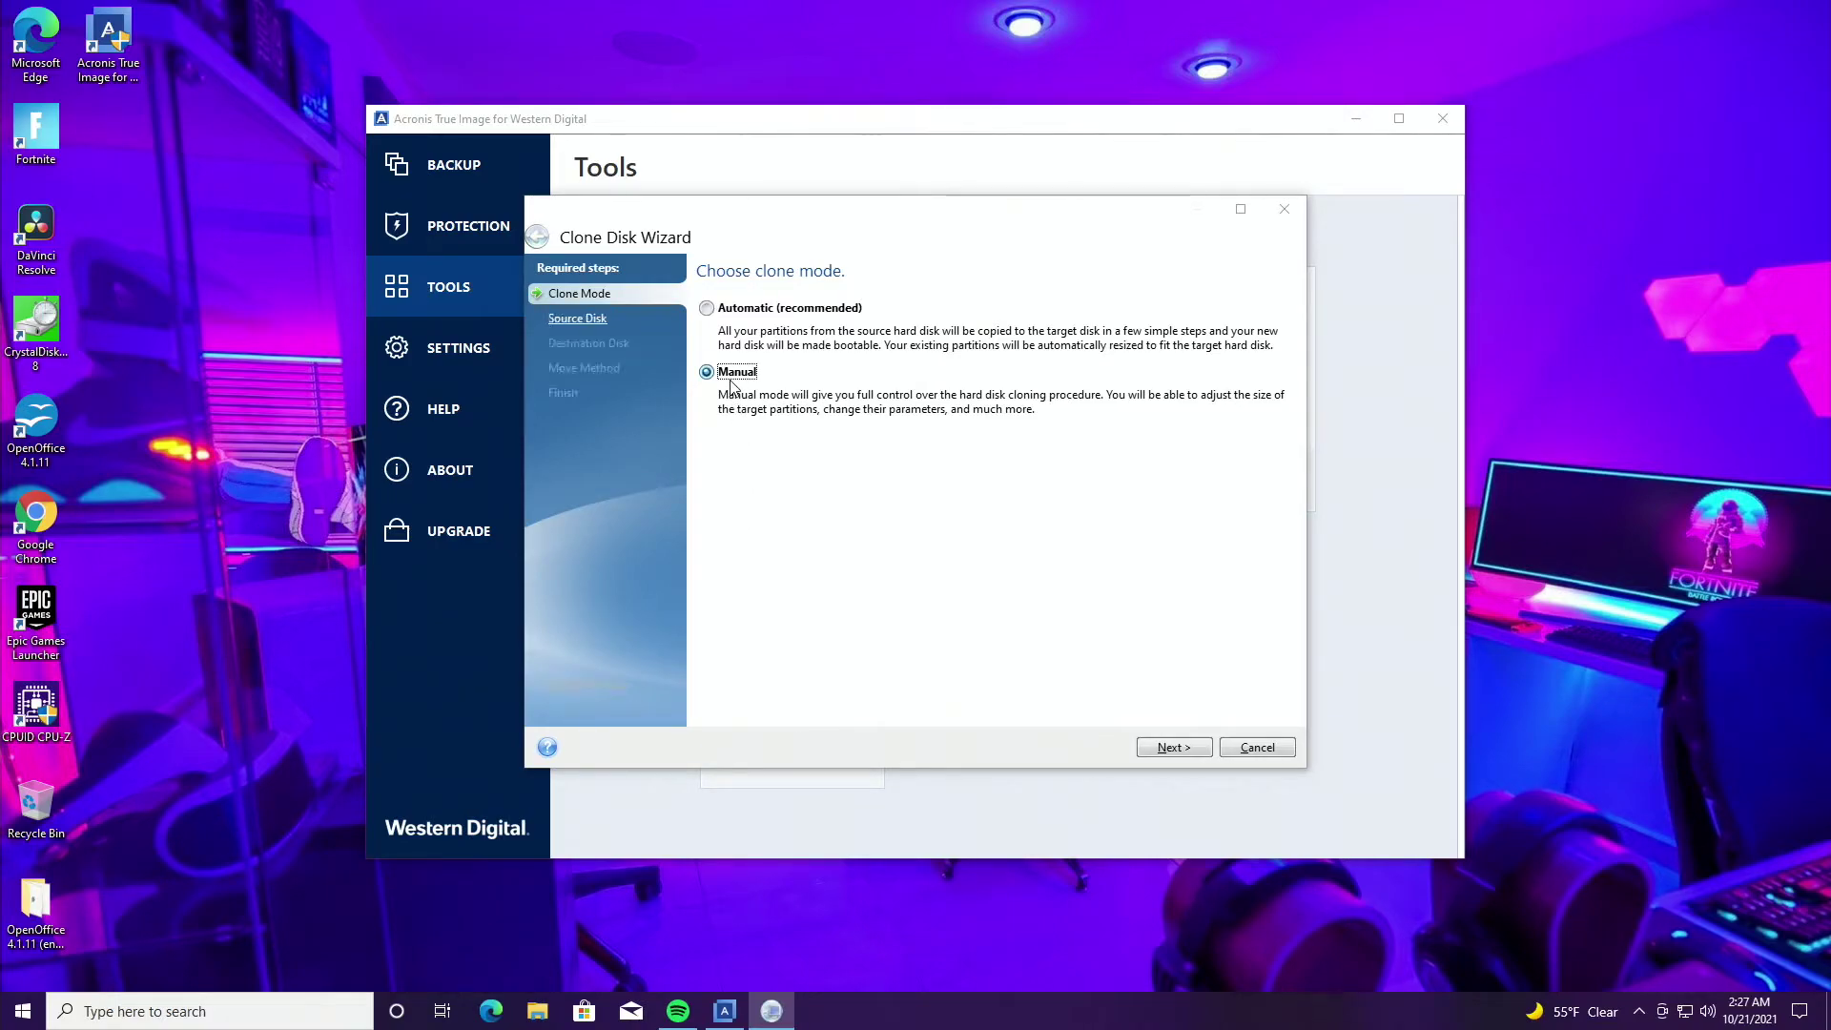
pyautogui.click(1182, 747)
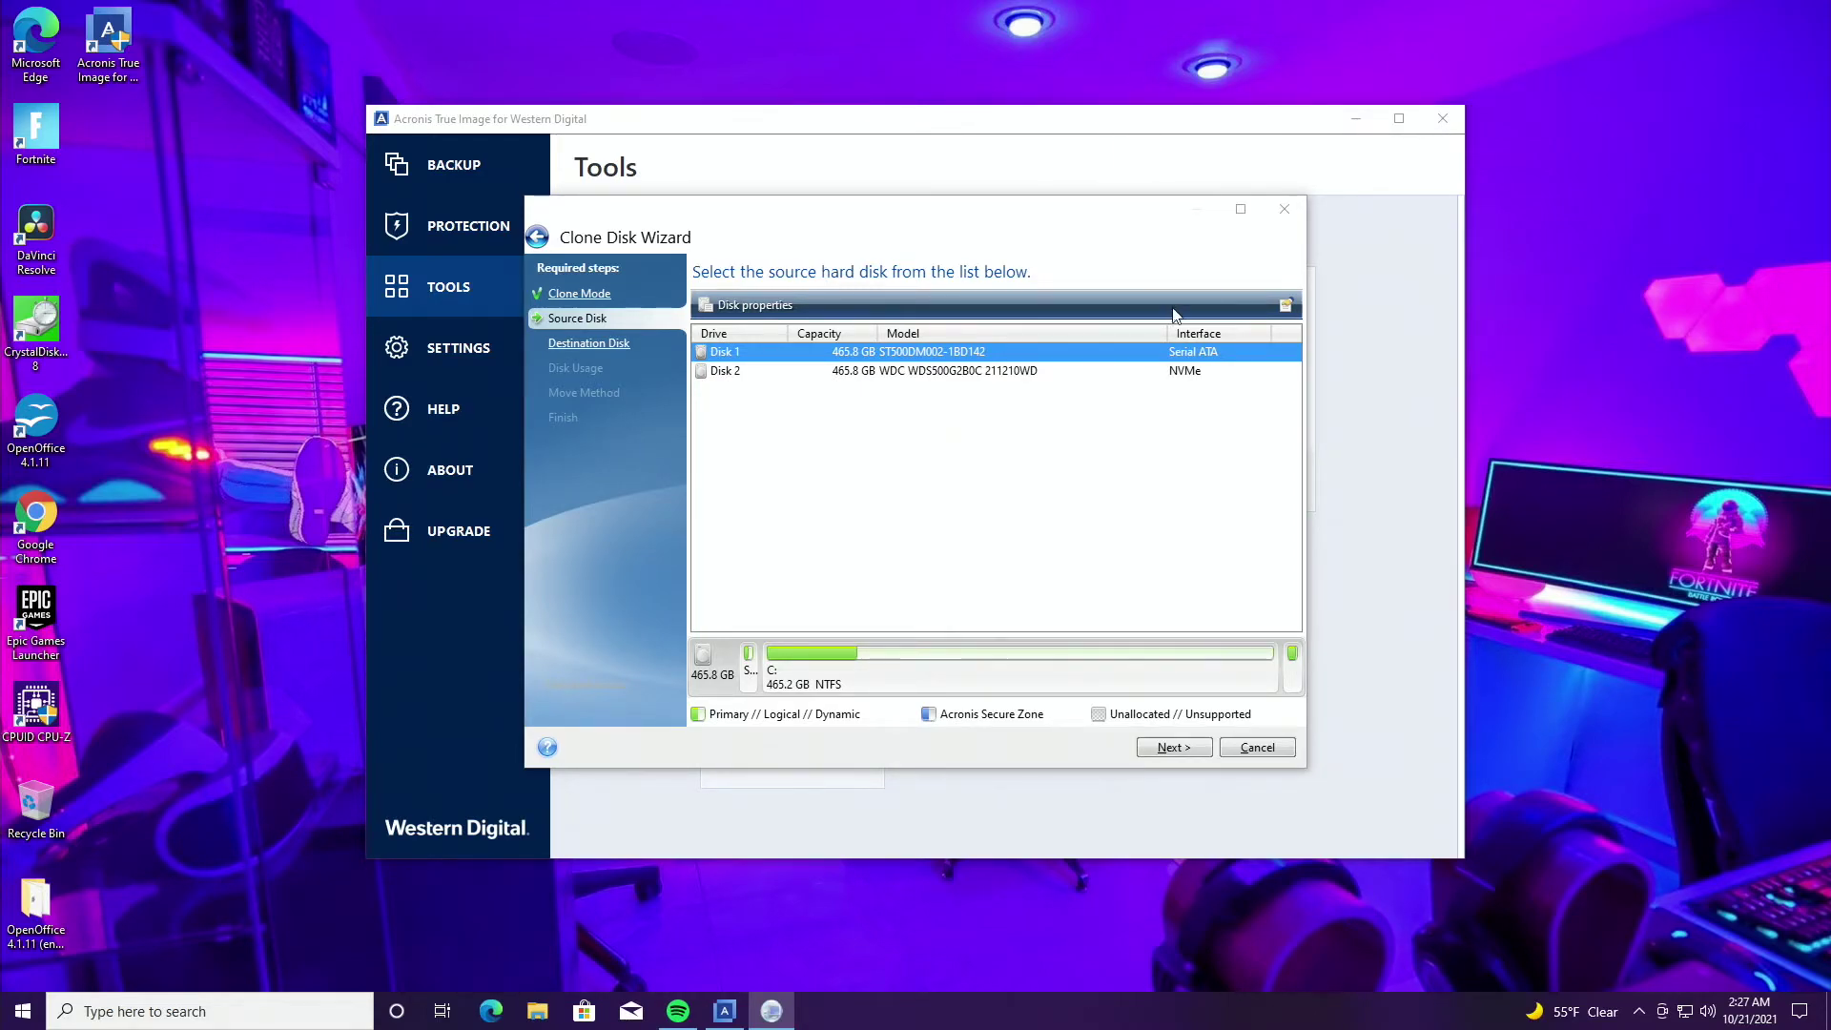
# - Keep Disk 1 as the clone's source and choose Disk 2, the WDC NVMe drive, as its destination
pyautogui.click(614, 349)
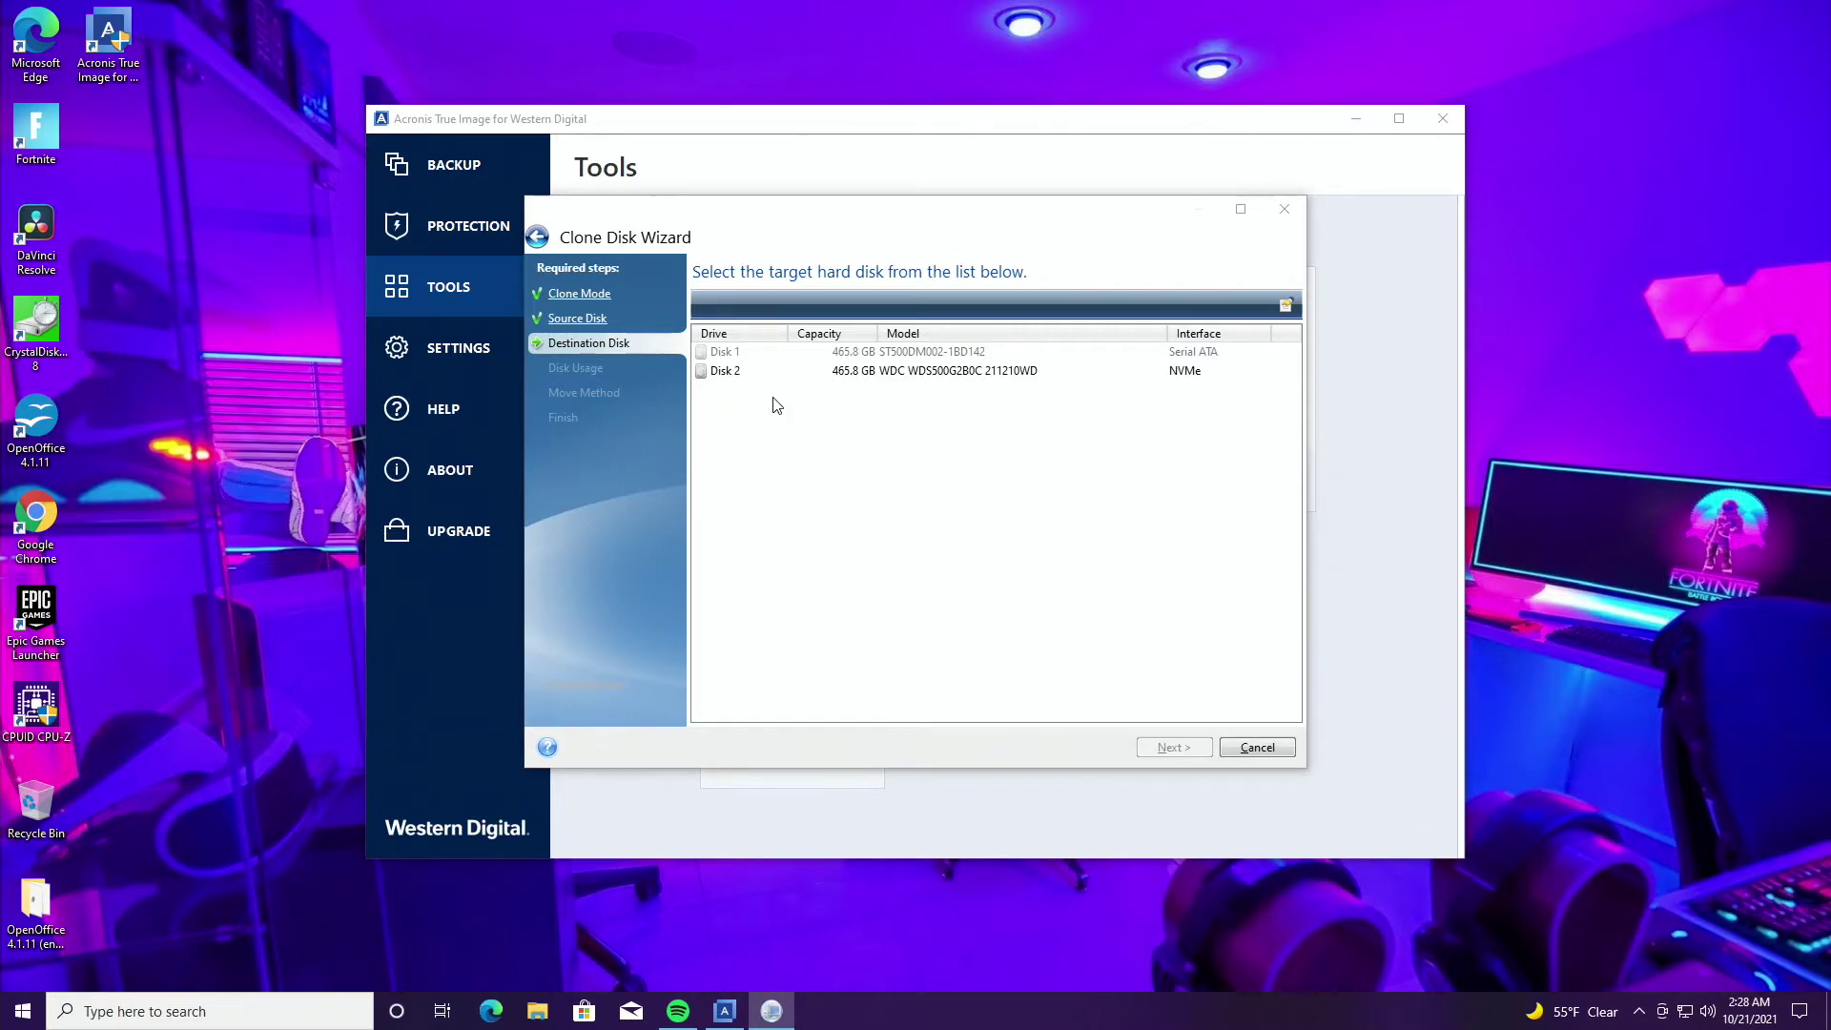
pyautogui.click(785, 374)
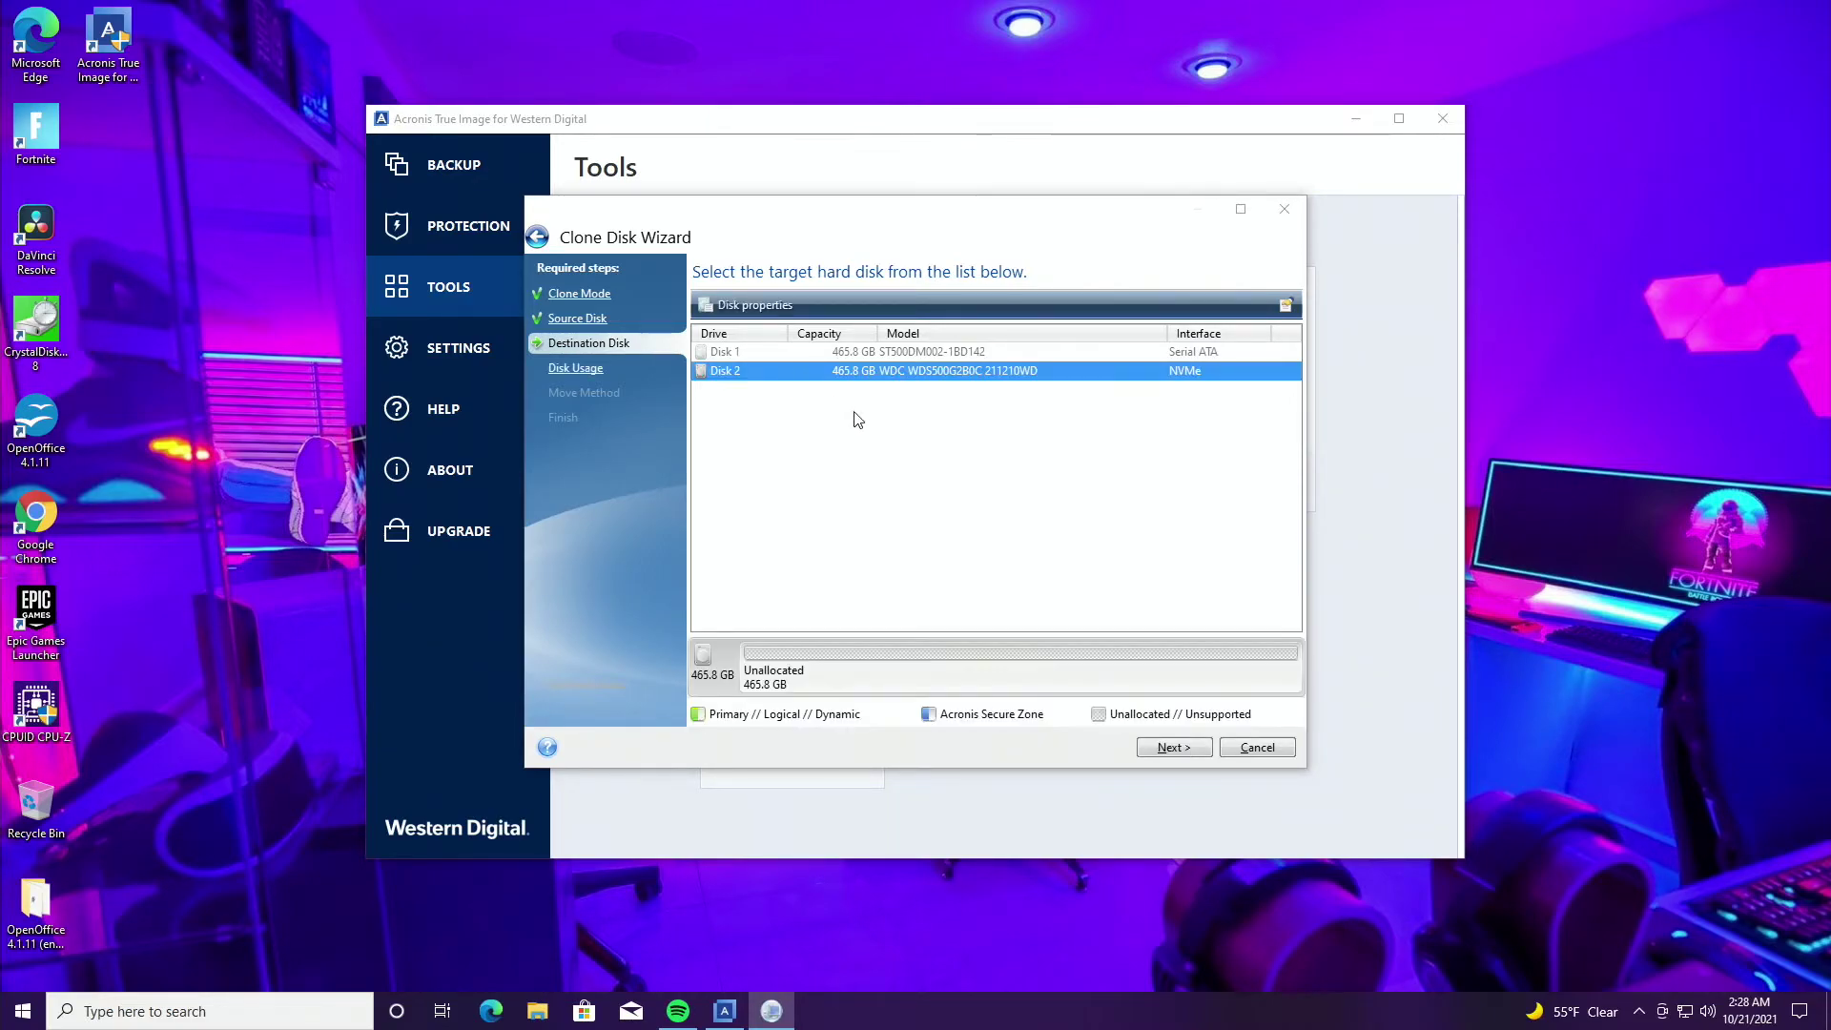
pyautogui.click(1173, 748)
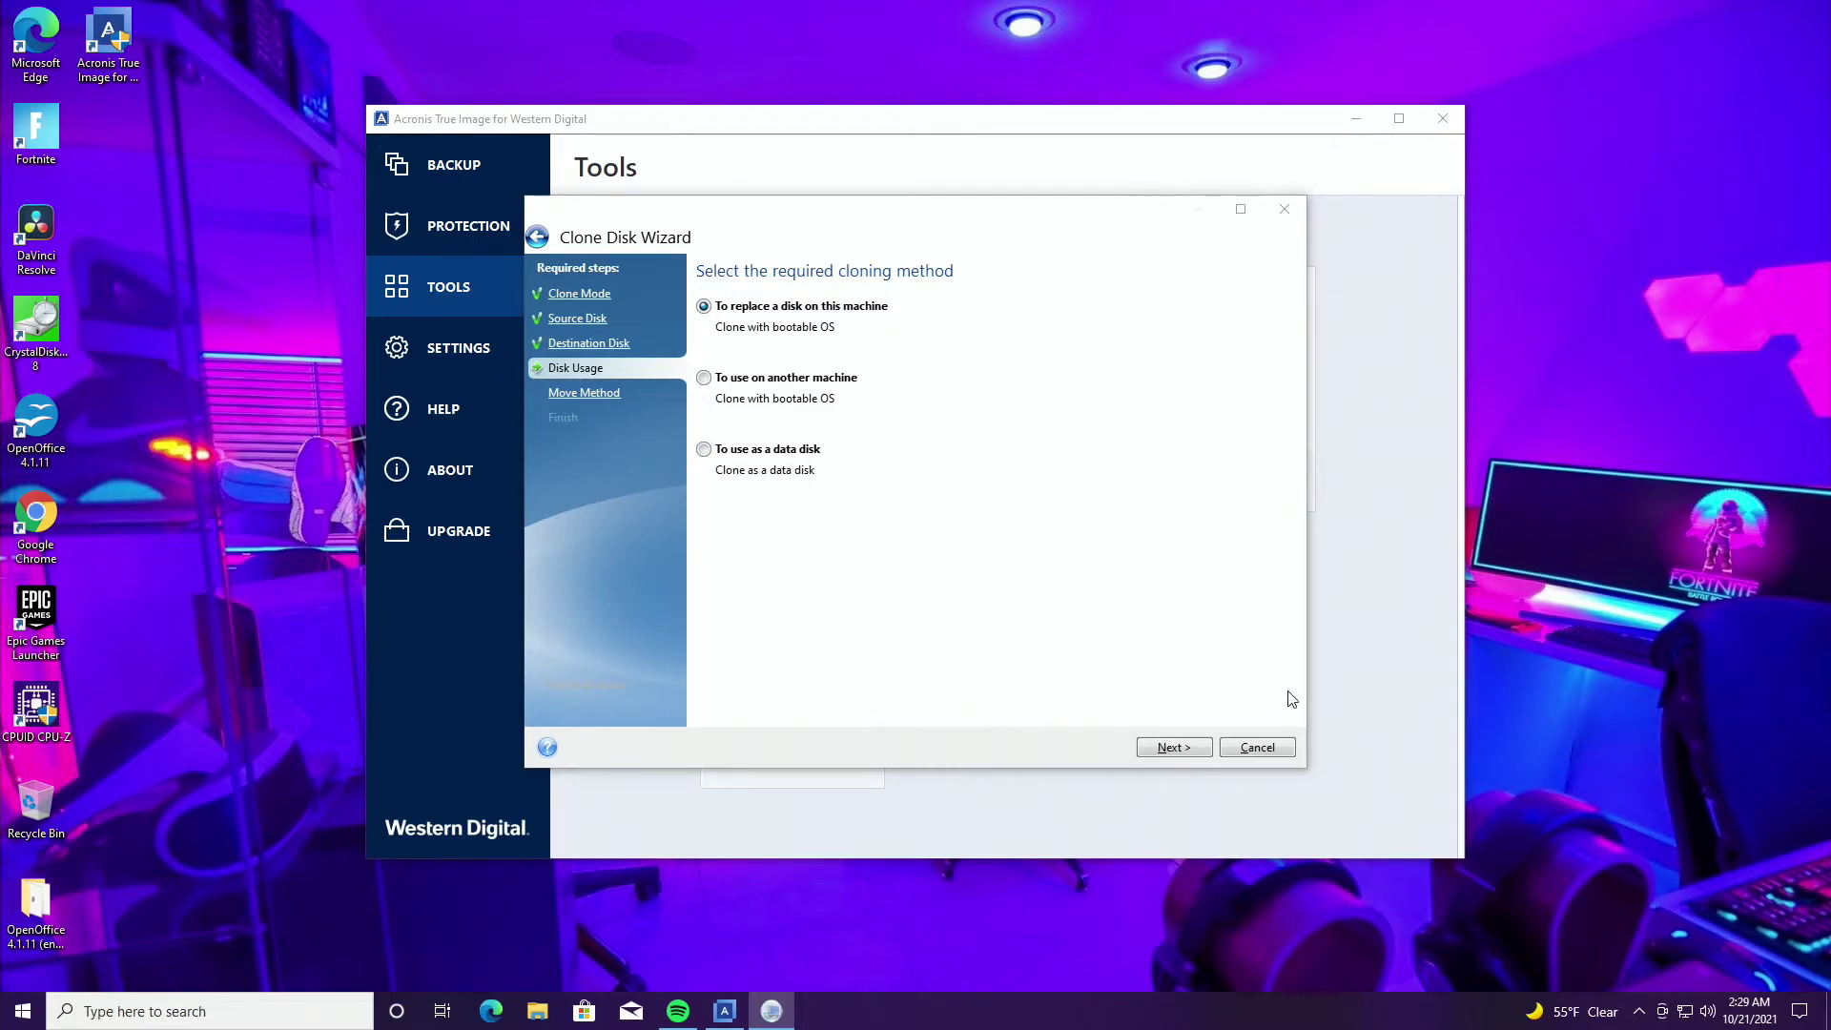
# - Choose "To replace a disk on this machine" as the cloning method and continue to the move method
pyautogui.click(721, 383)
pyautogui.click(725, 318)
pyautogui.click(1165, 751)
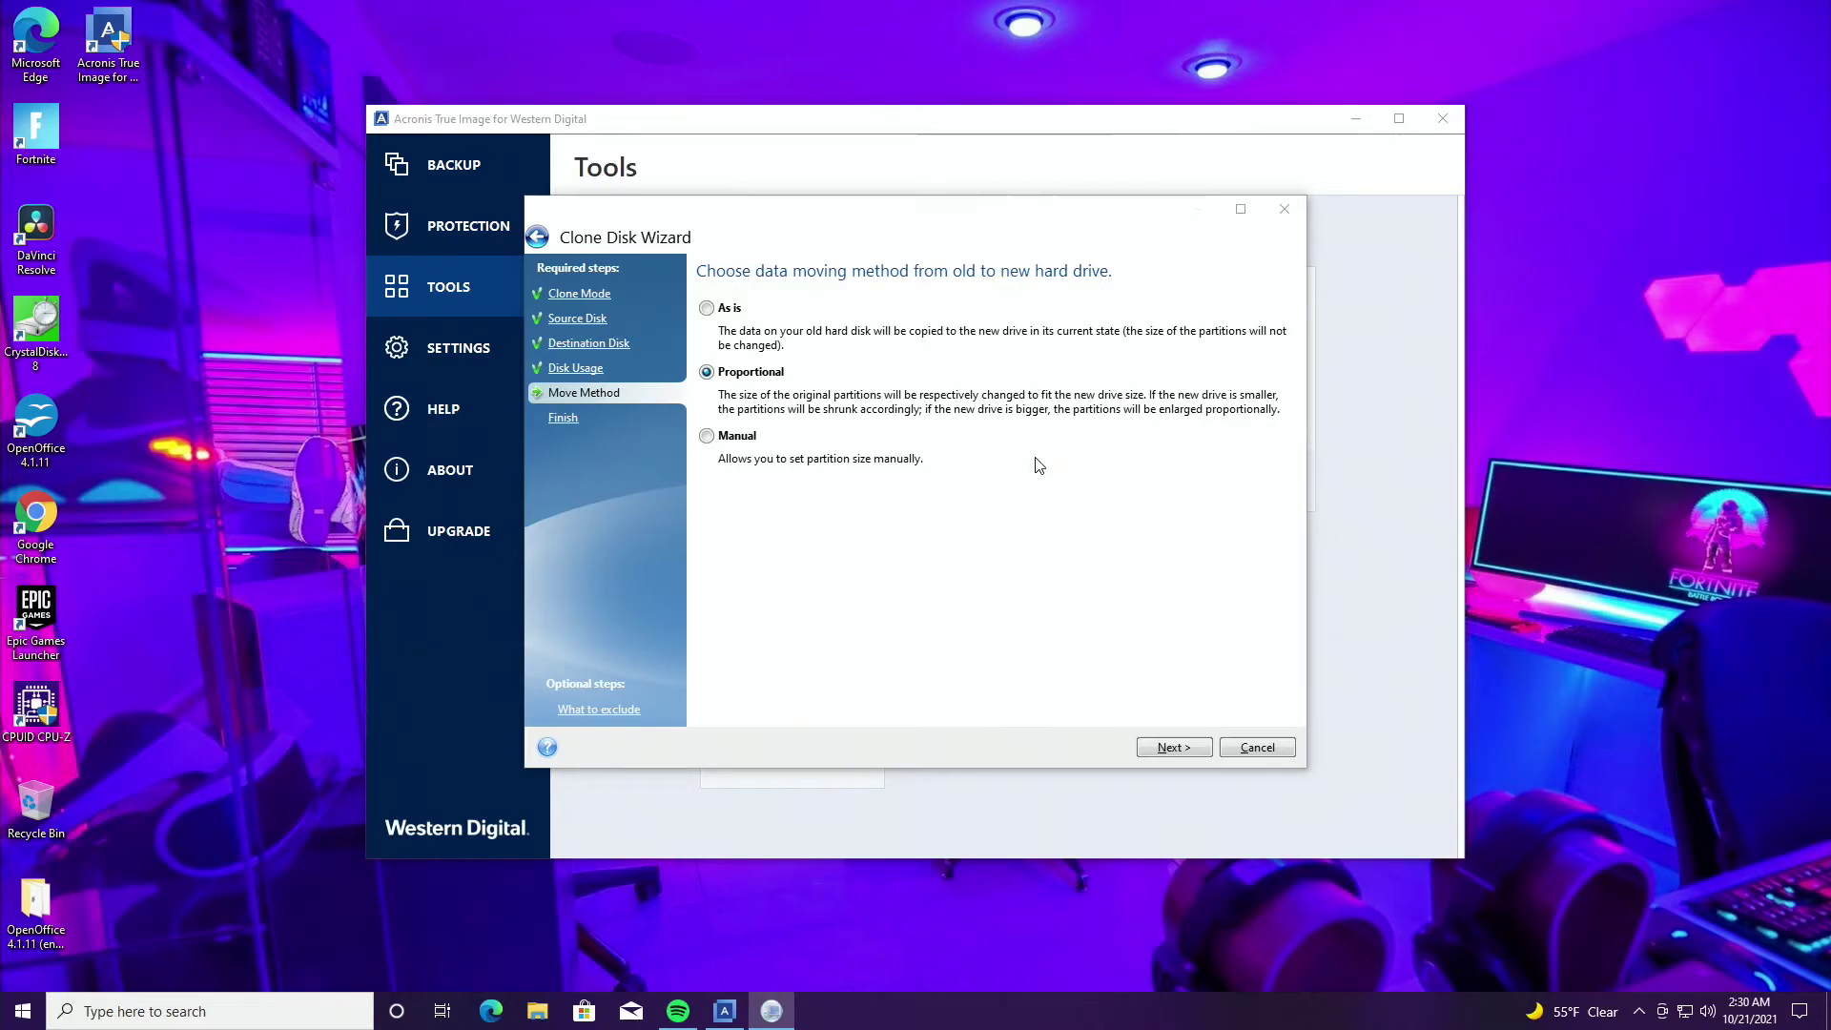
# - Set the data moving method to "As is" and start cloning Disk 1 to Disk 2
pyautogui.click(709, 309)
pyautogui.click(761, 379)
pyautogui.click(732, 315)
pyautogui.click(1171, 747)
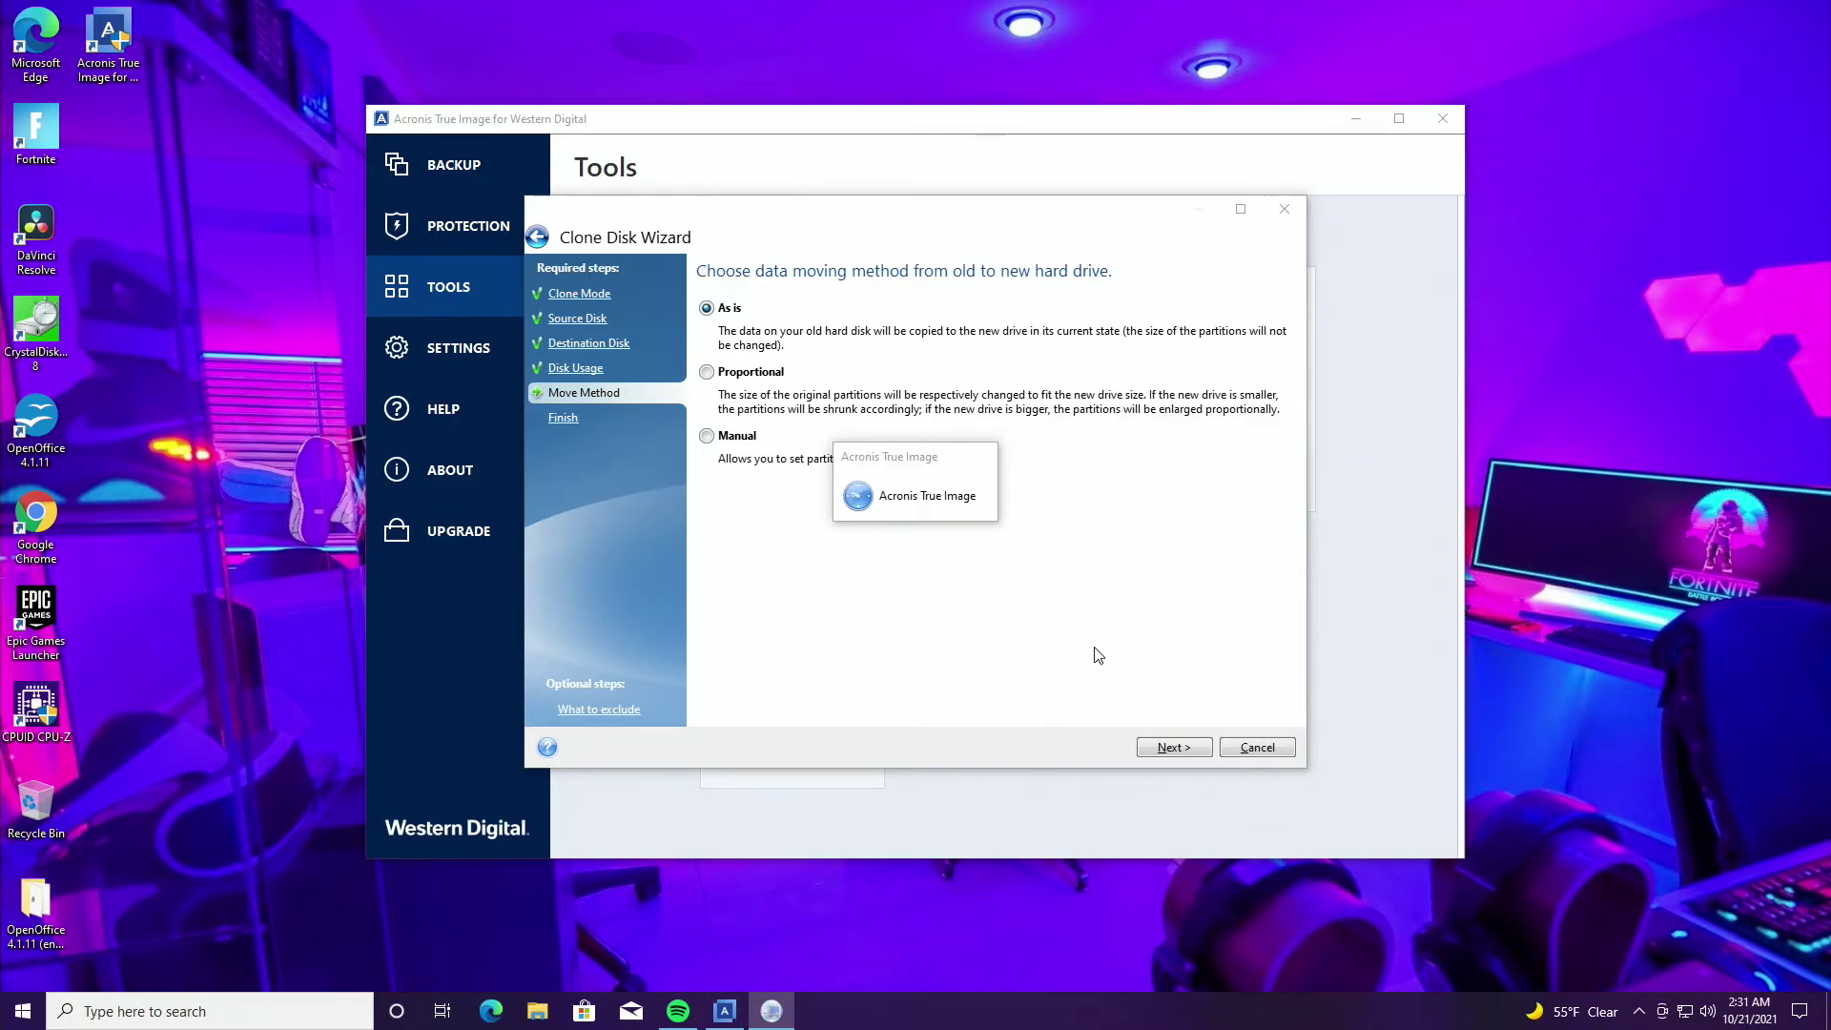
pyautogui.moveTo(906, 468); pyautogui.dragTo(1030, 560)
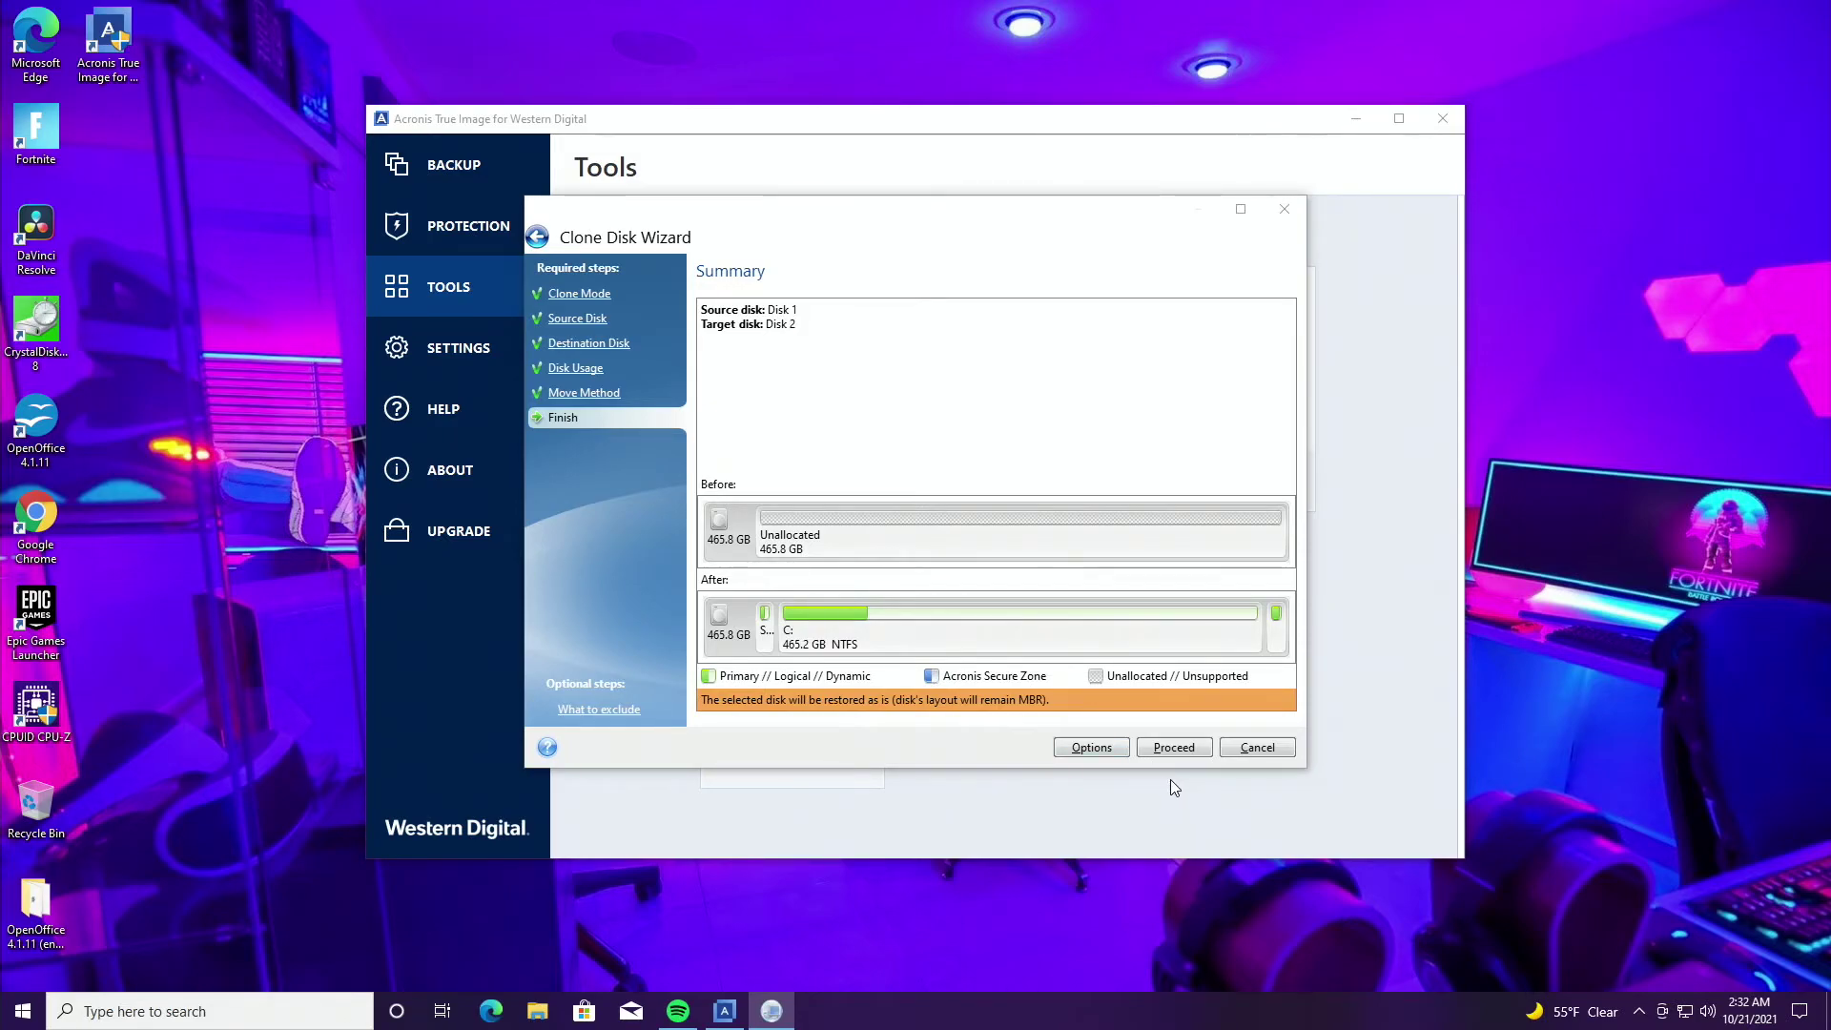
pyautogui.click(1188, 751)
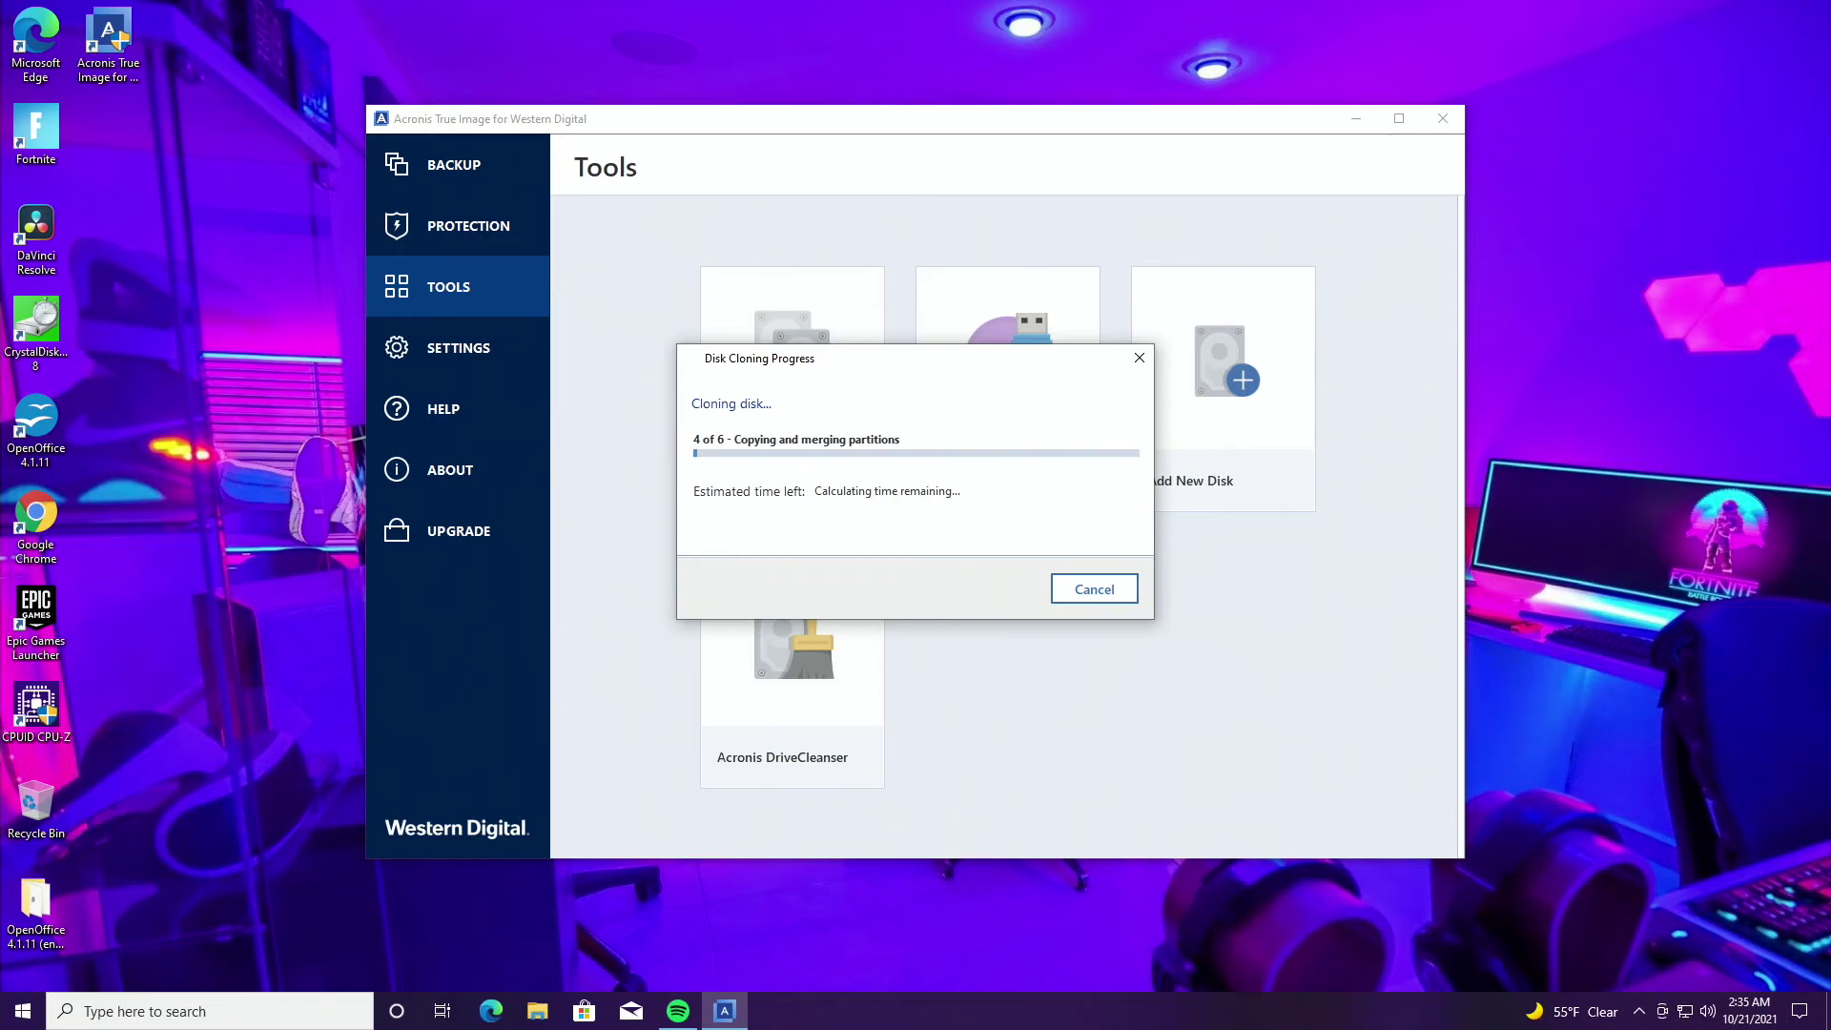
# - Open Task Manager, place it over the cloning window, and view the Performance readings for the CPU and disks
pyautogui.rightClick(1030, 1001)
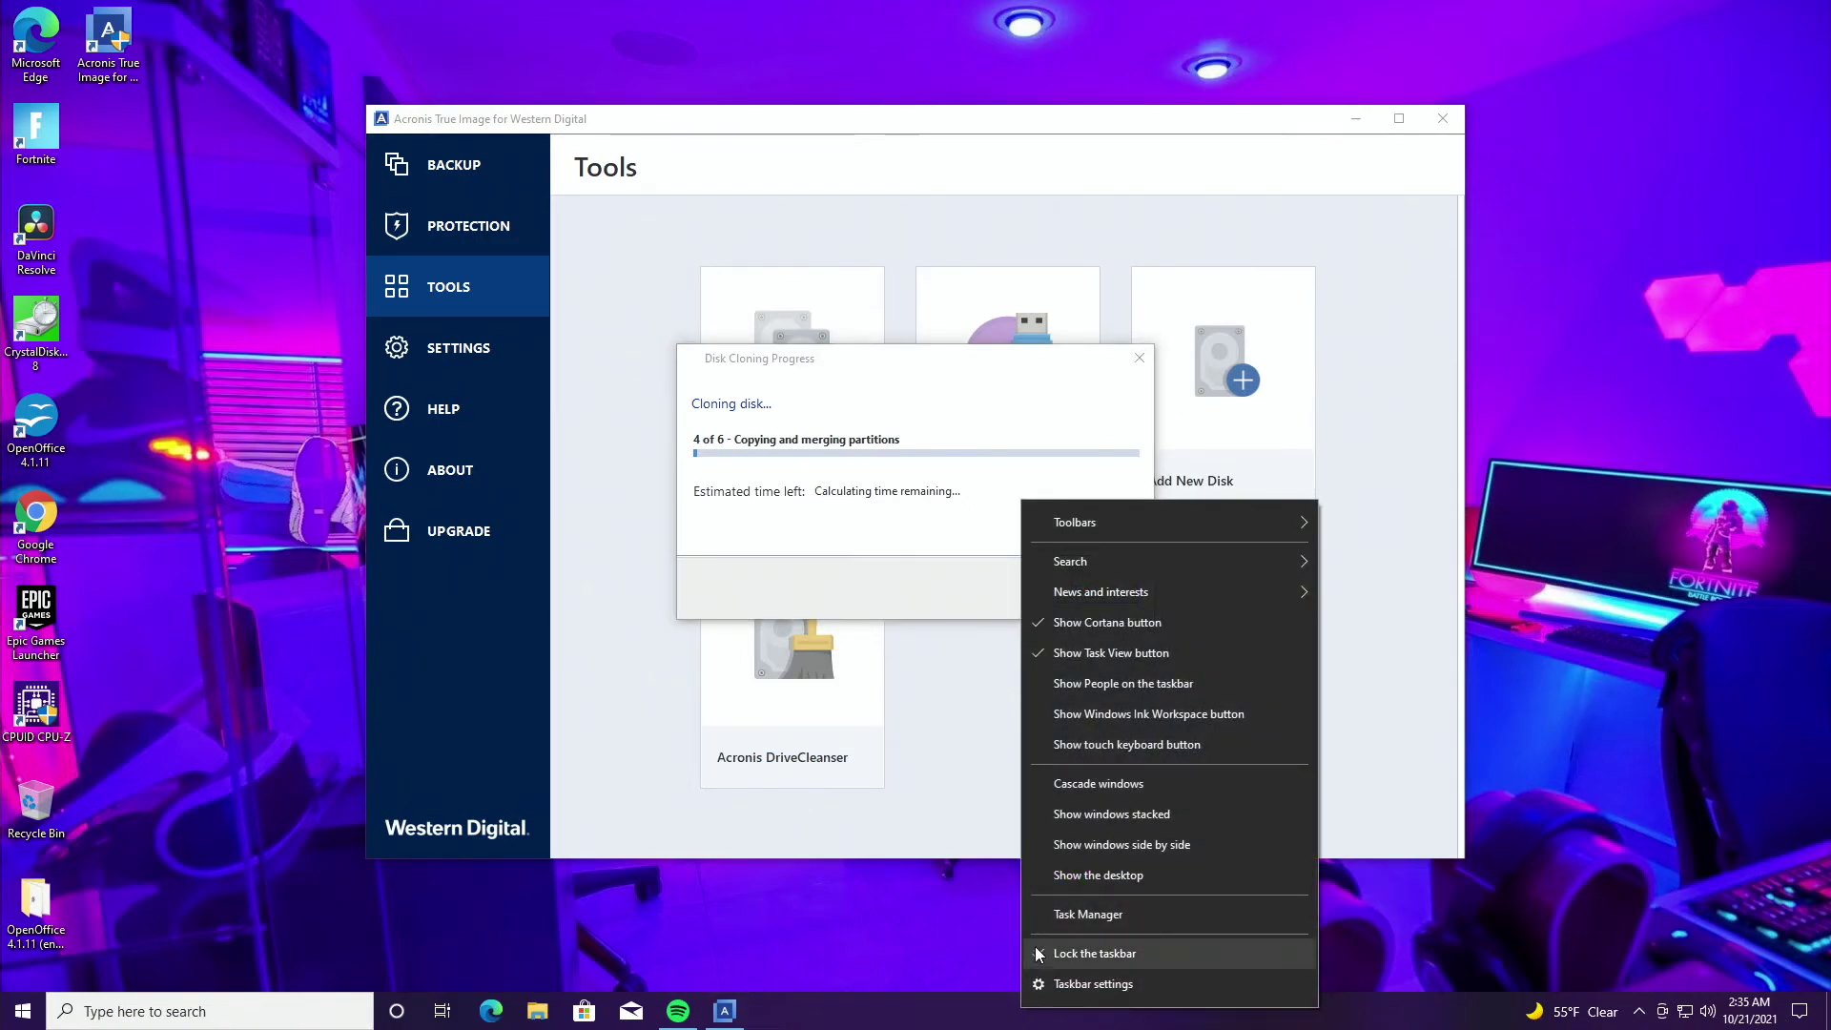
pyautogui.click(1057, 923)
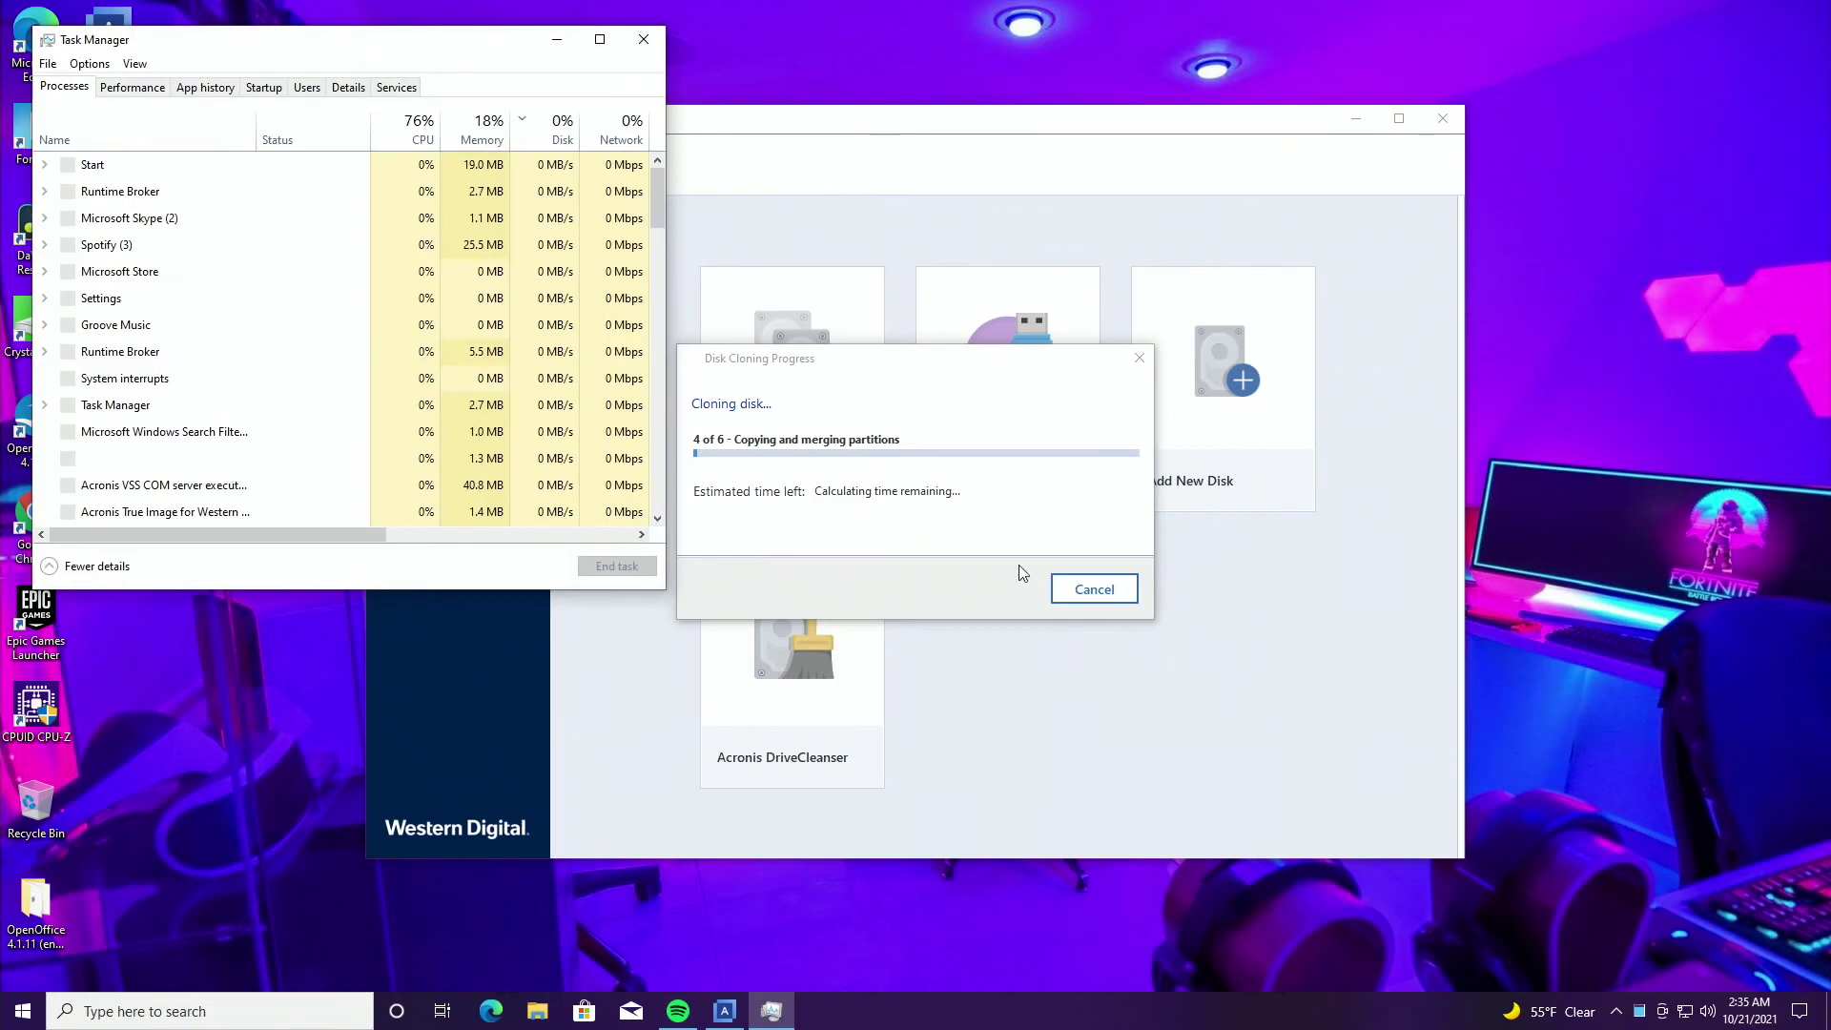
pyautogui.moveTo(449, 53); pyautogui.dragTo(919, 72)
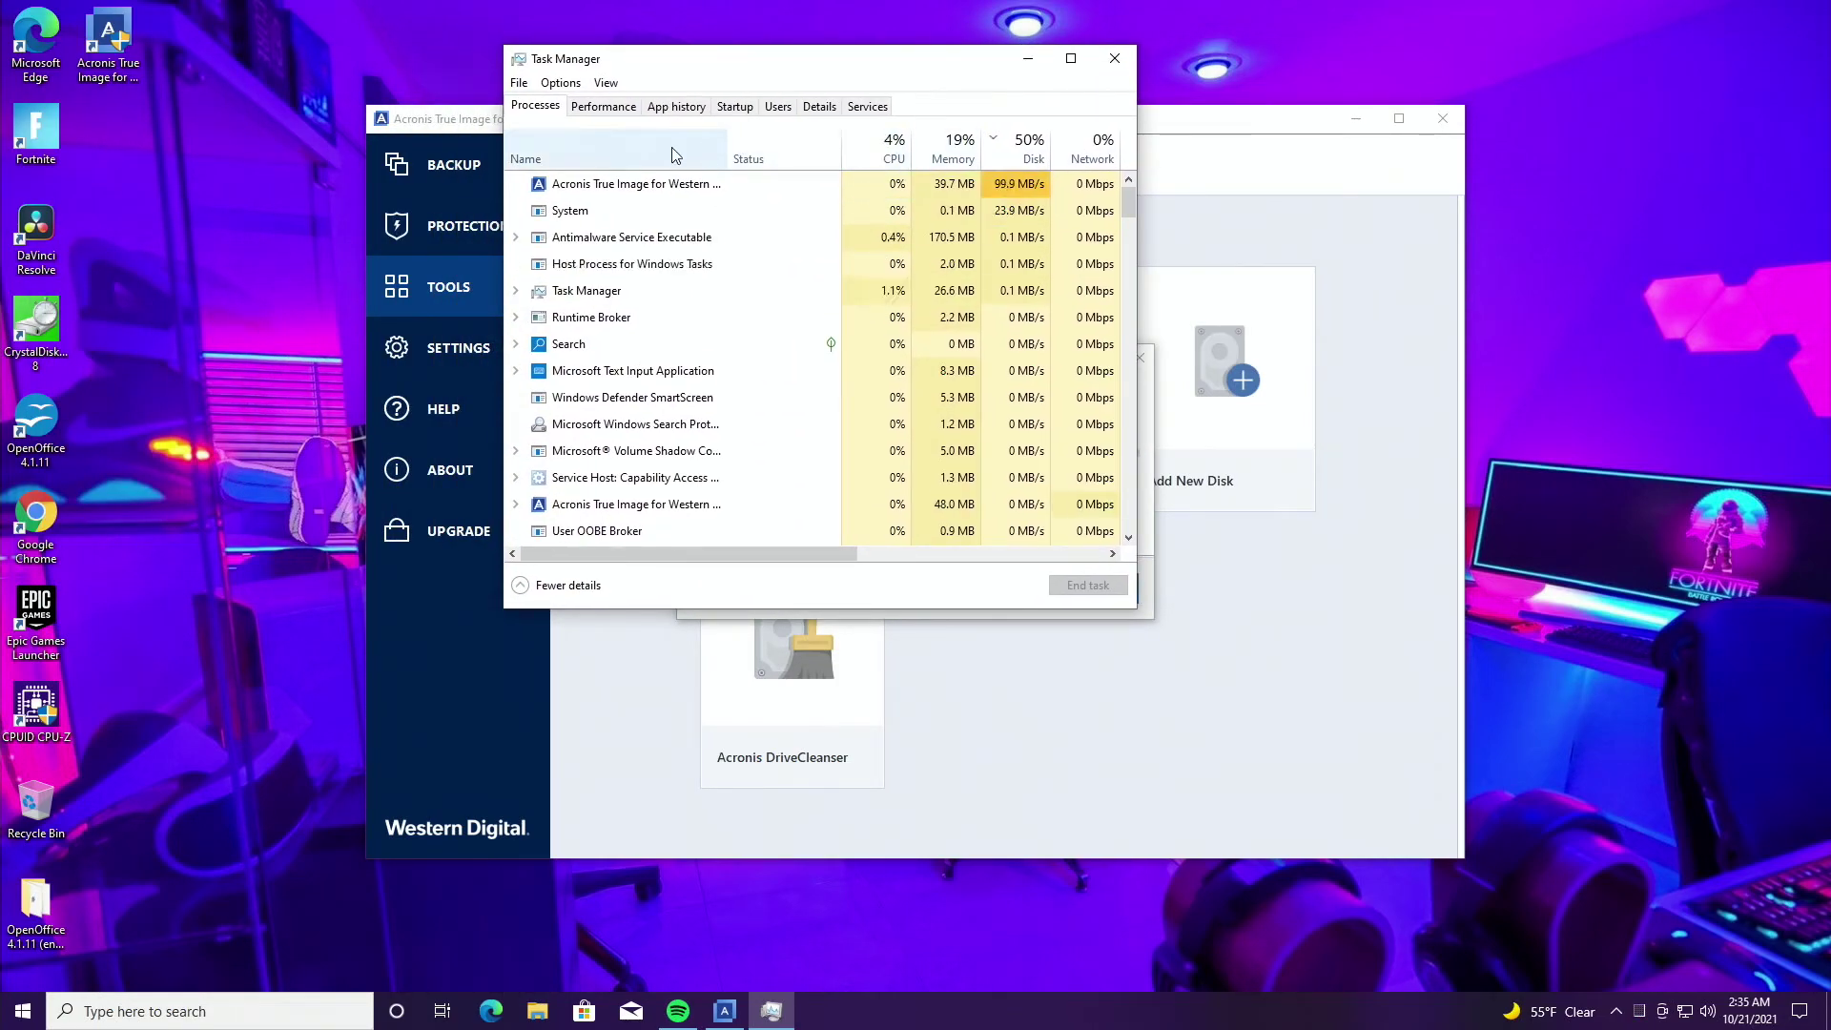
pyautogui.click(598, 110)
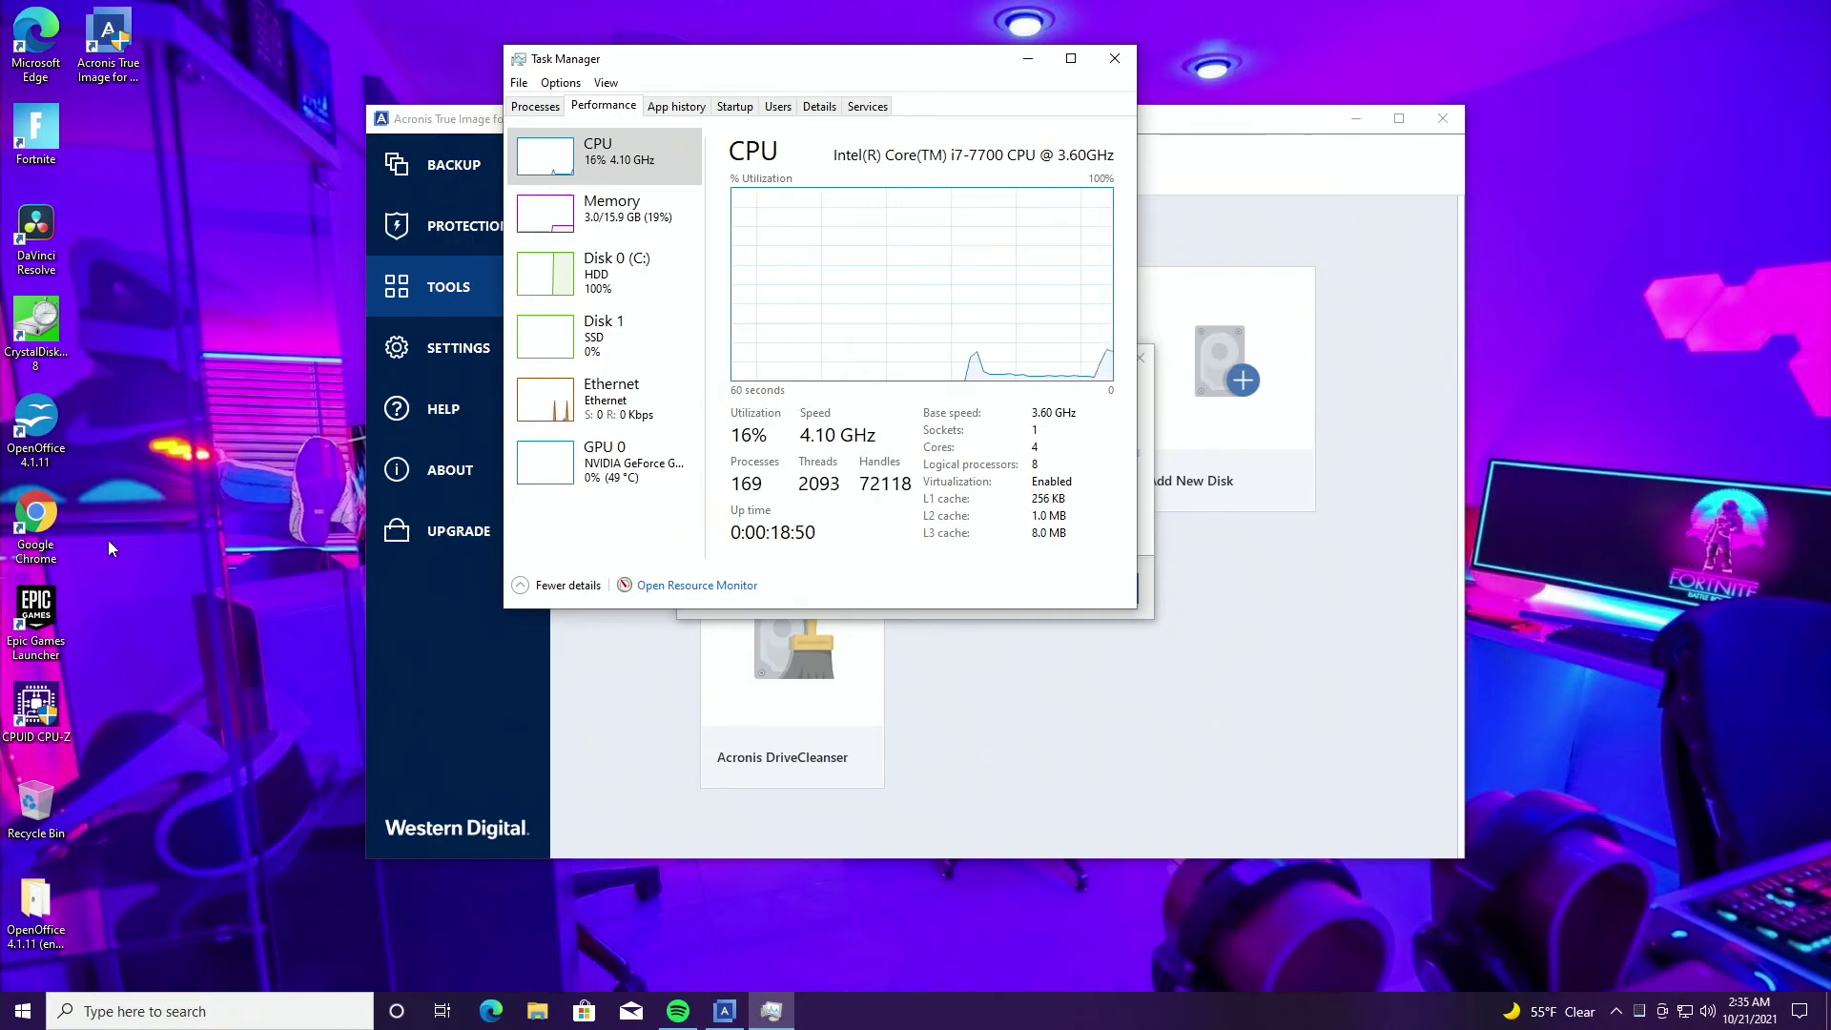
# - Check the disk cloning progress, bring Task Manager back to review disk activity, and minimize Task Manager
pyautogui.doubleClick(57, 513)
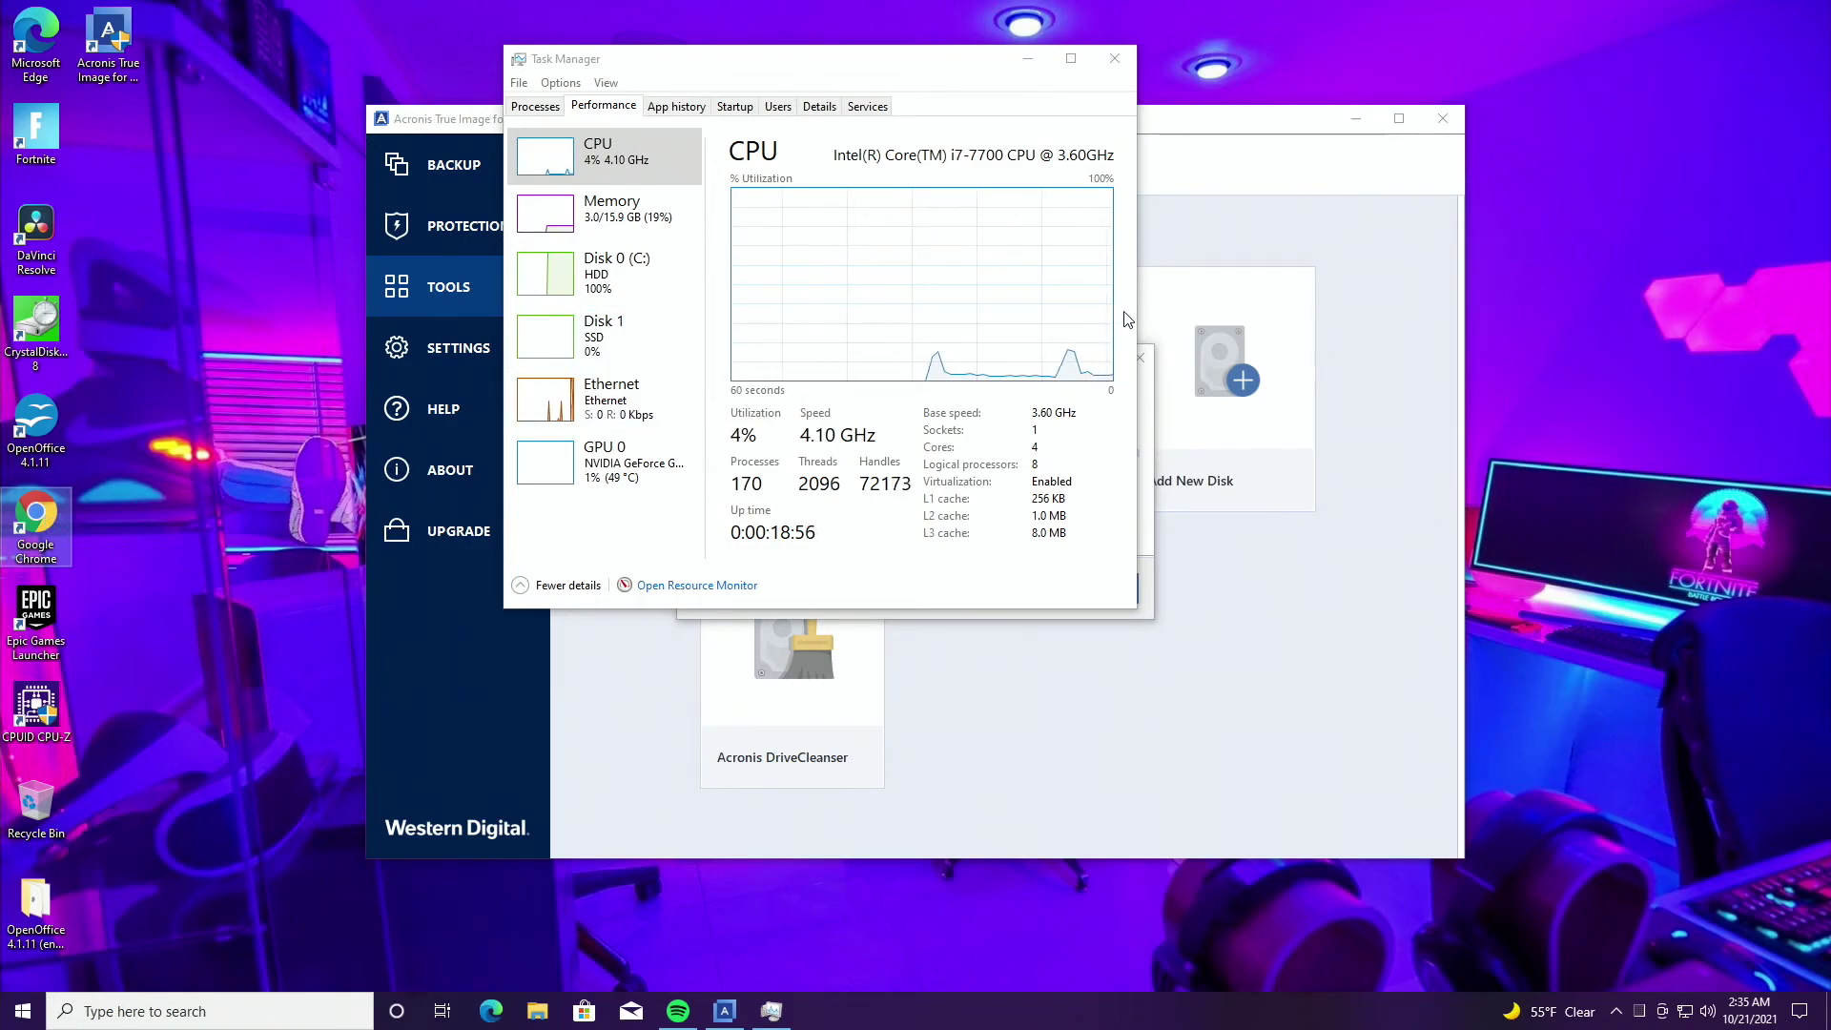
pyautogui.hotkey('shift', 'F10')
pyautogui.click(1365, 729)
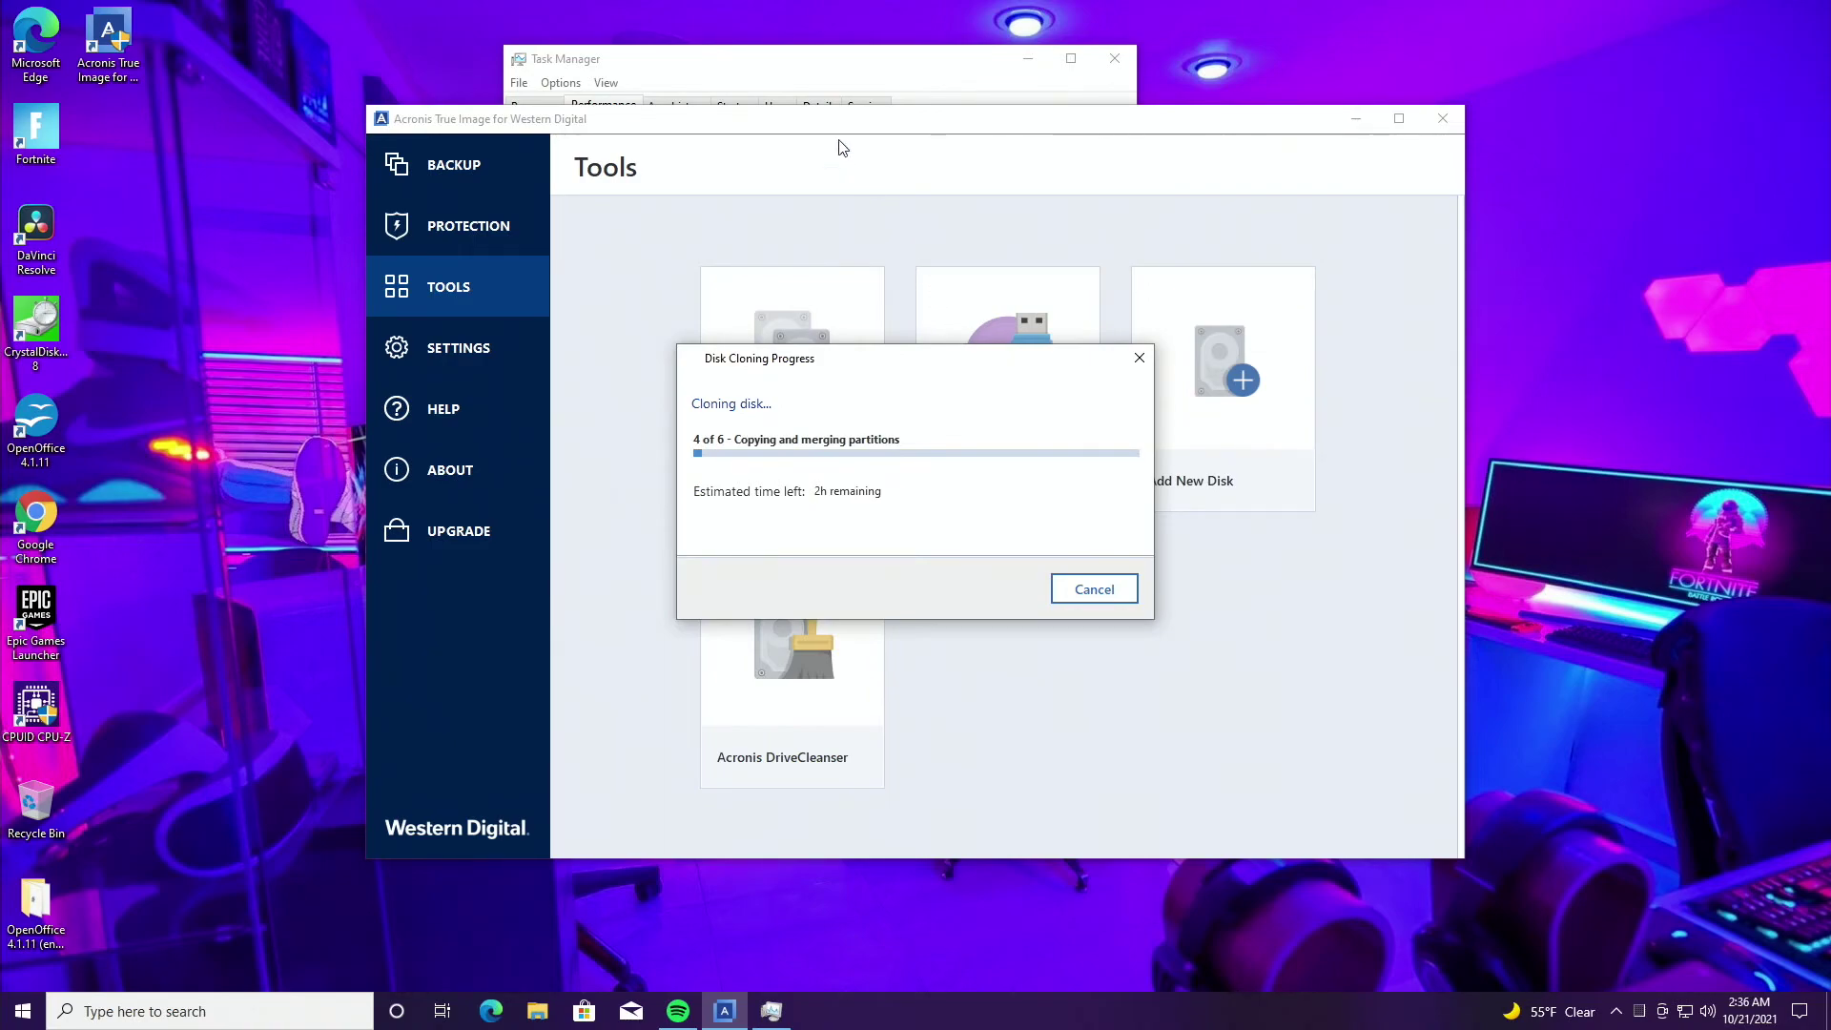
pyautogui.click(835, 76)
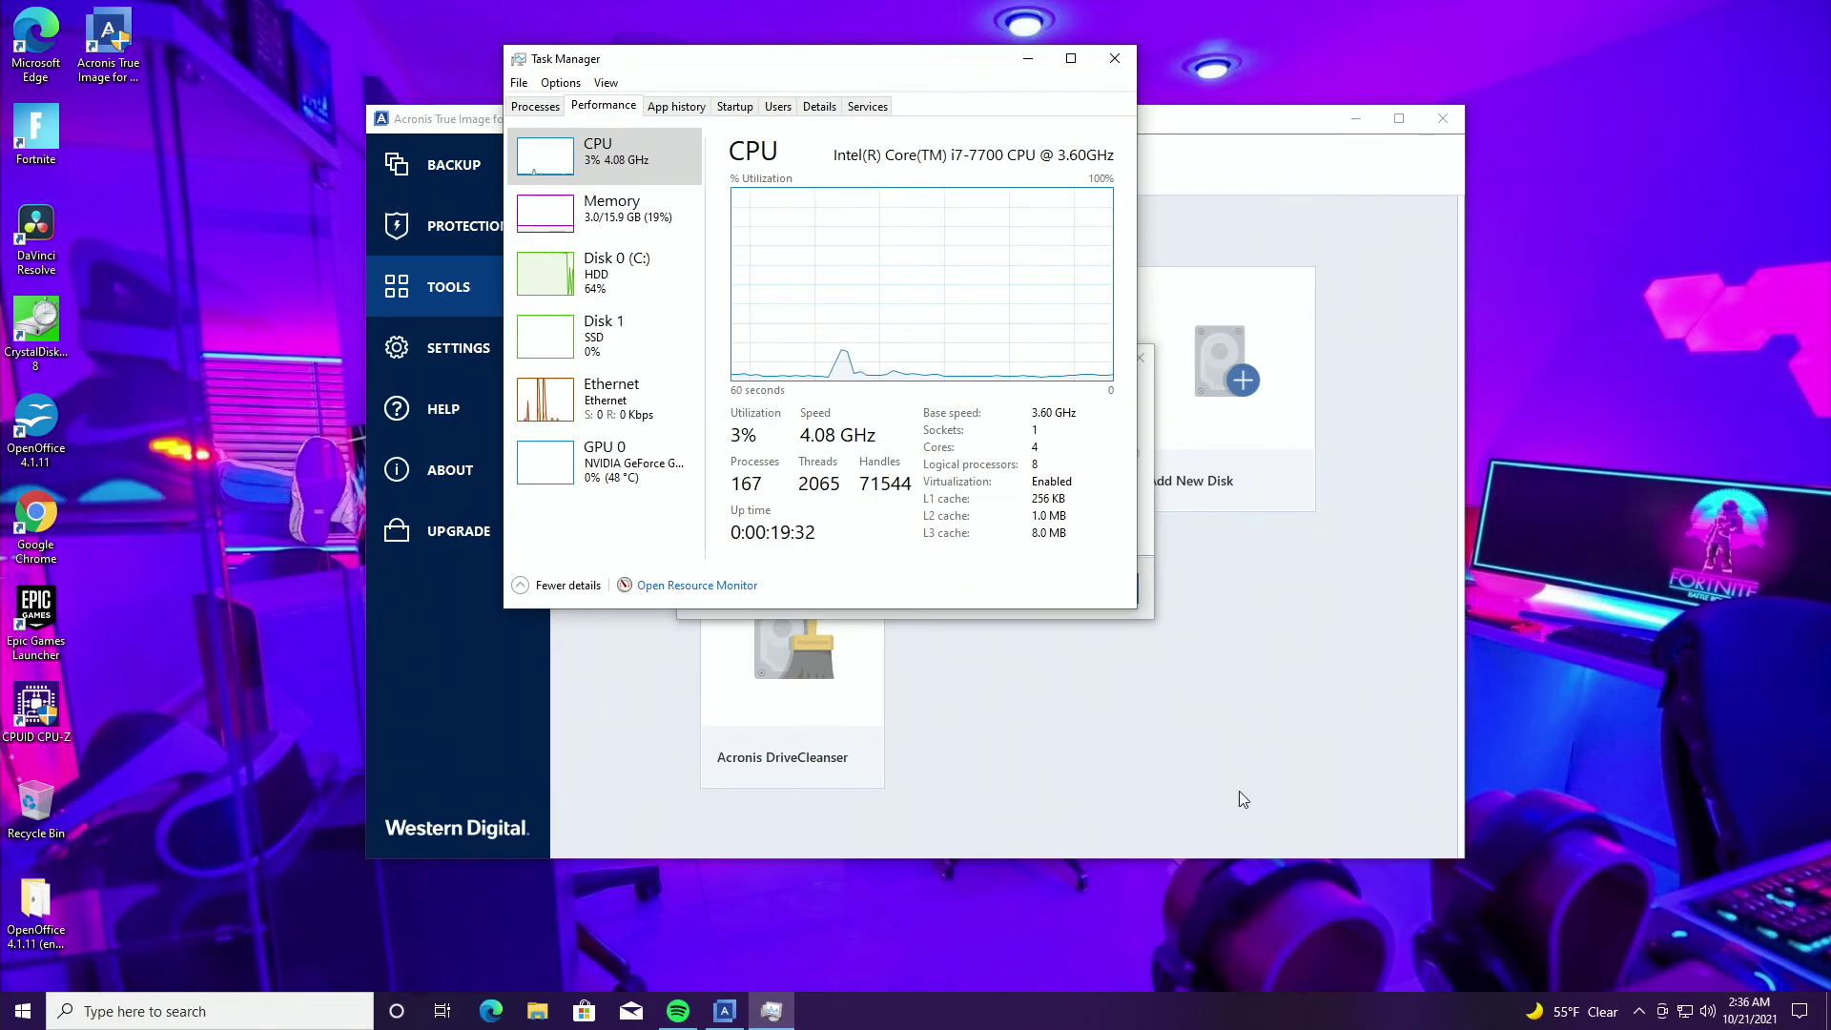
pyautogui.click(1028, 58)
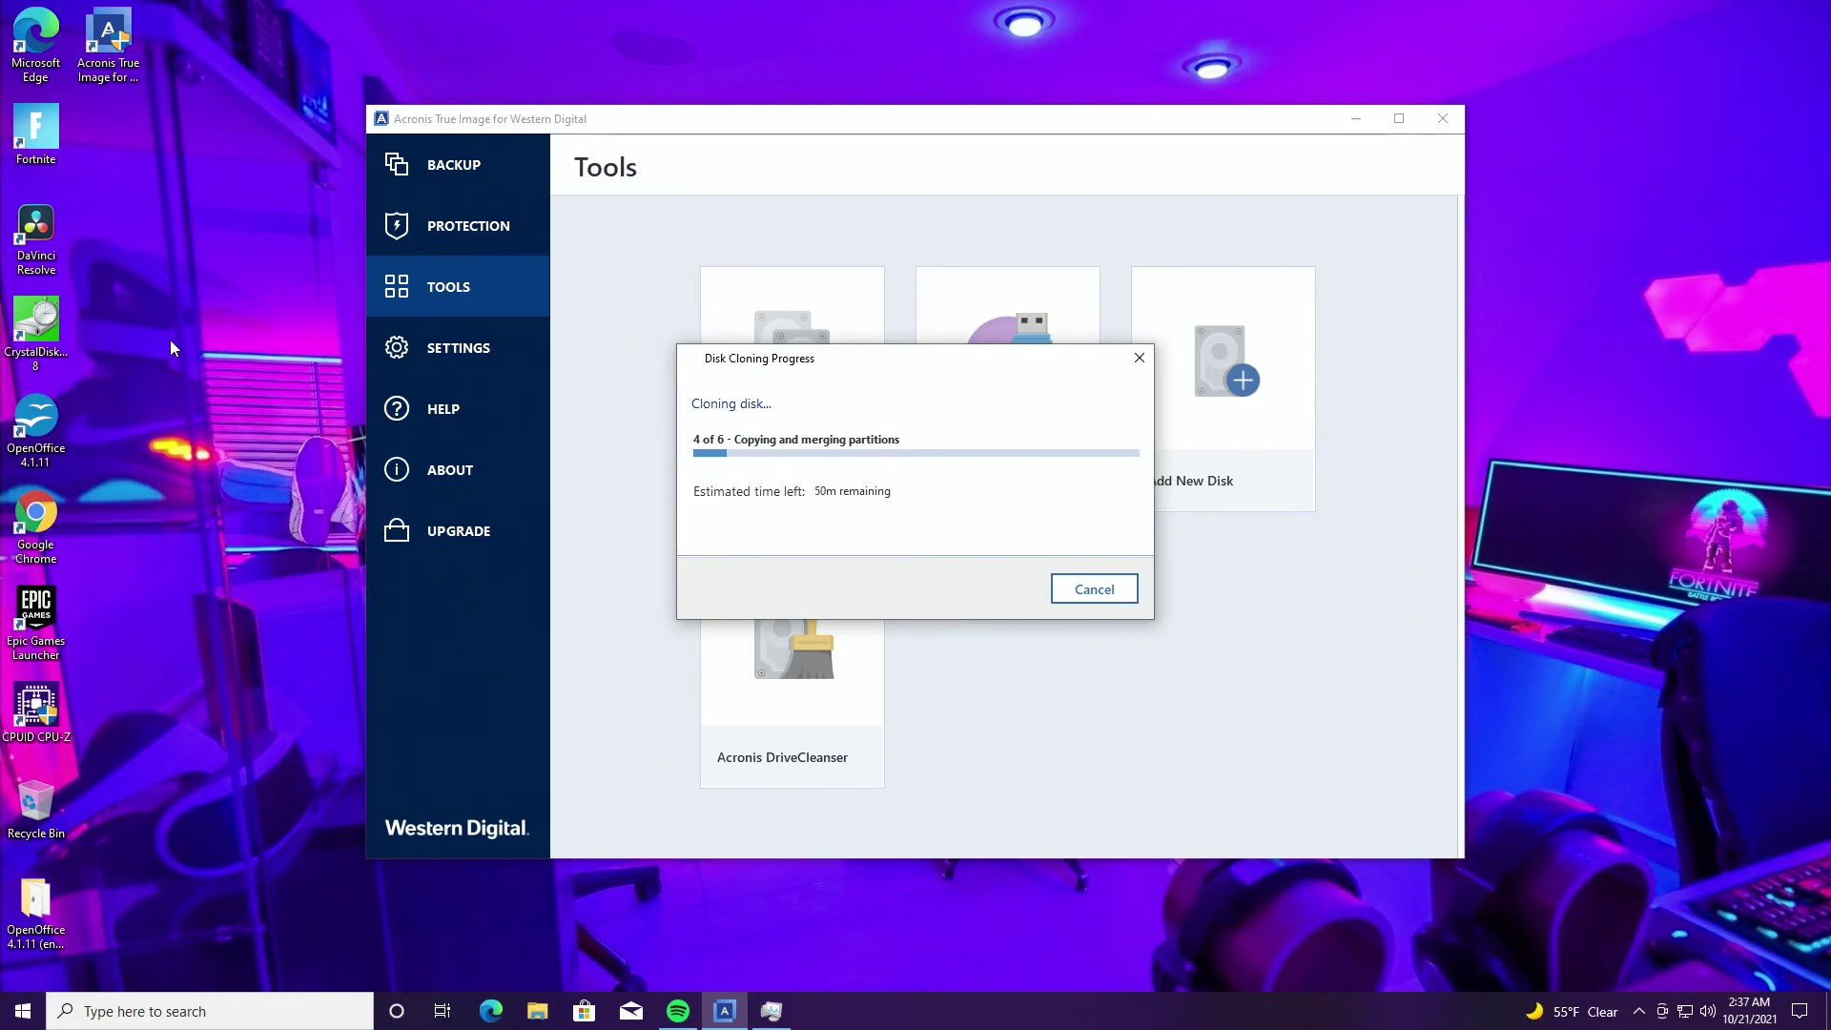
pyautogui.click(194, 344)
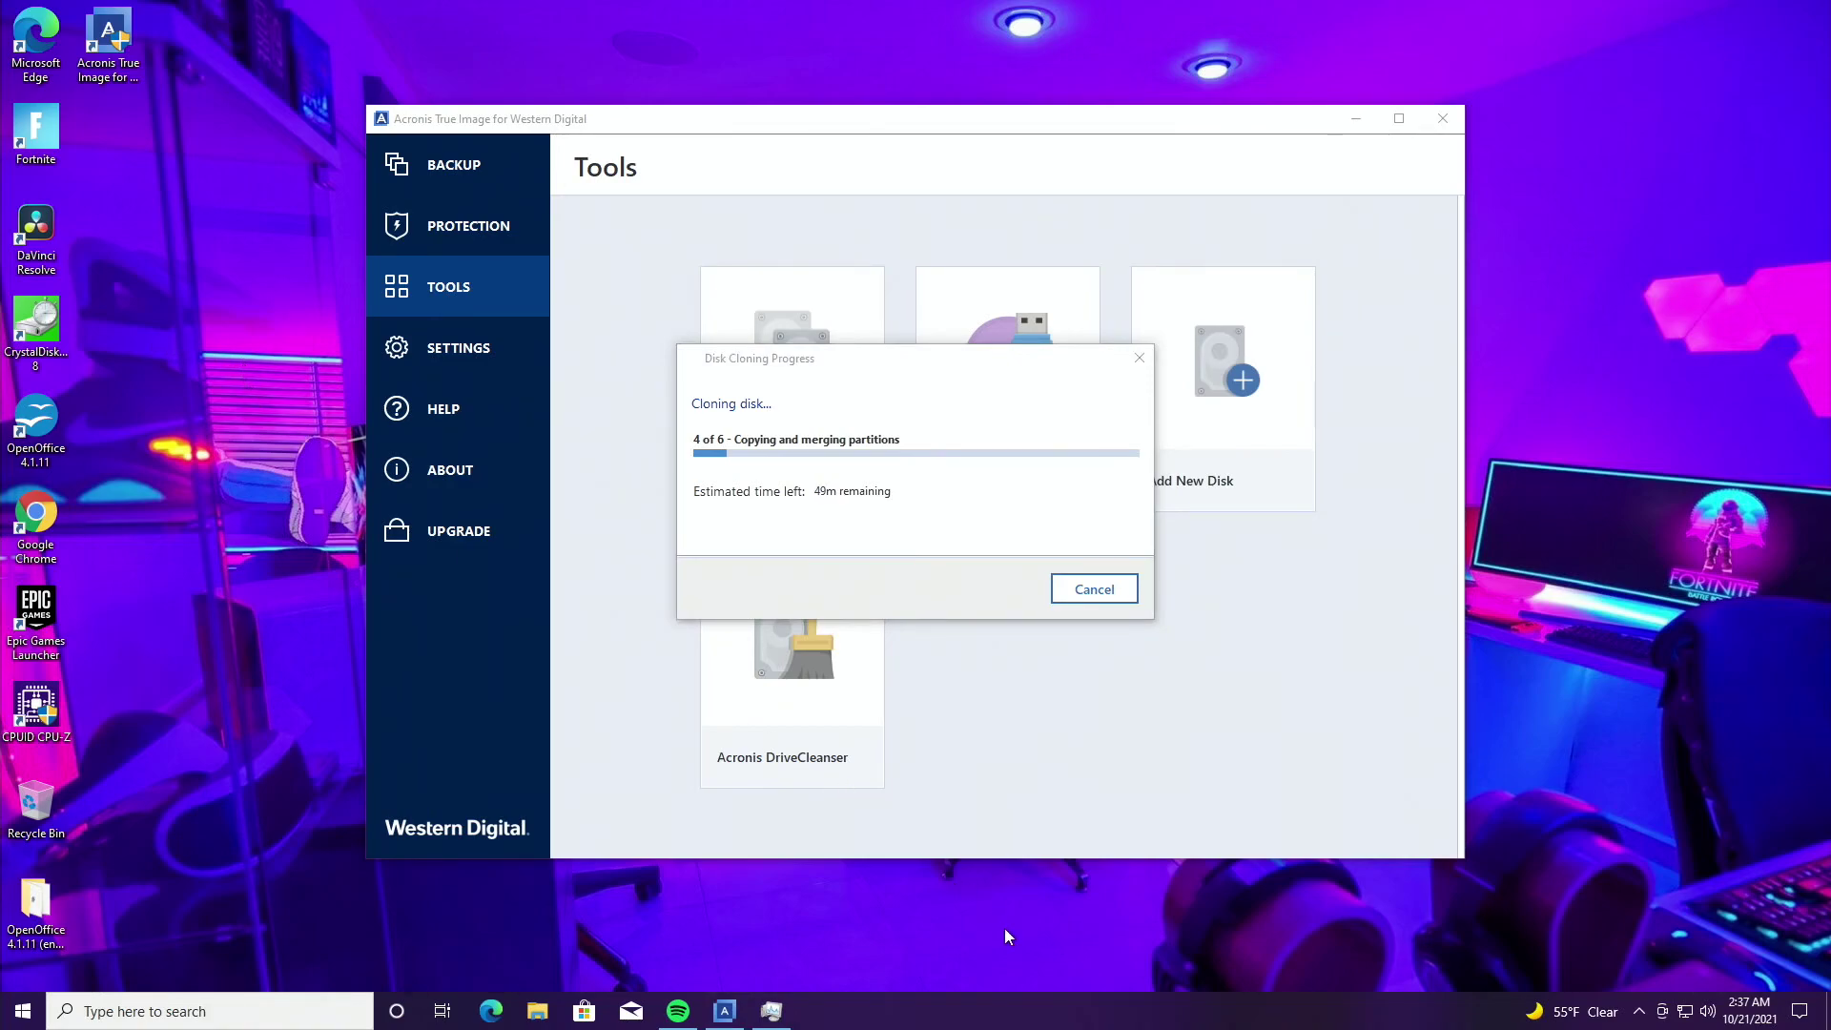